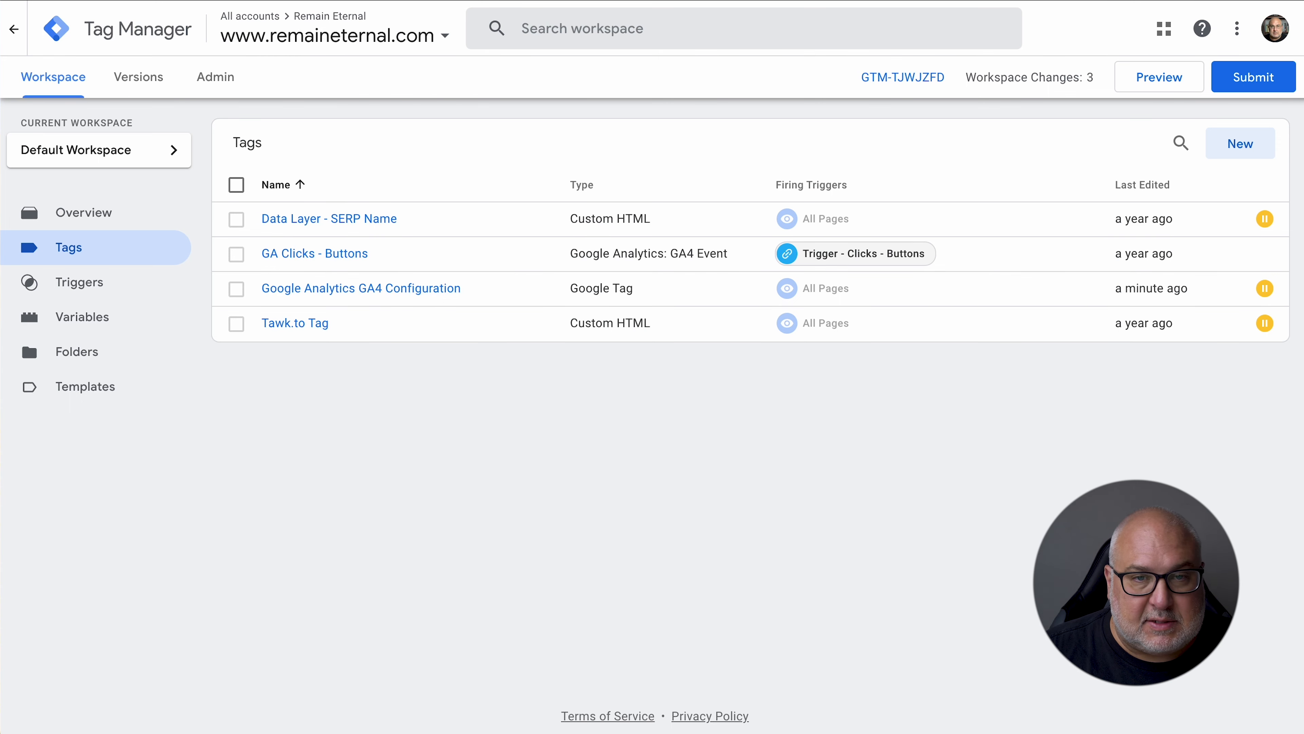
# Switch to the Apotheca website and open the "Duda Website Builder Tutorial" post from its blog
pyautogui.click(506, 1)
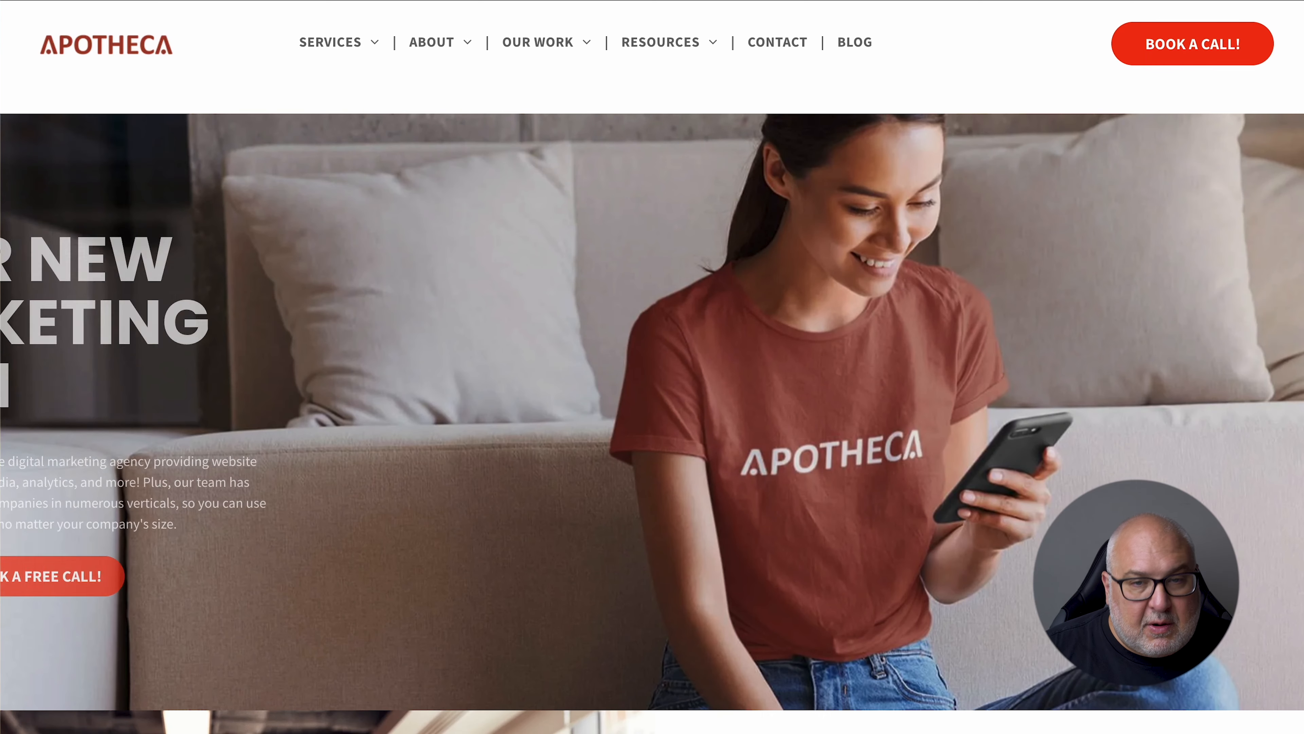
pyautogui.click(856, 43)
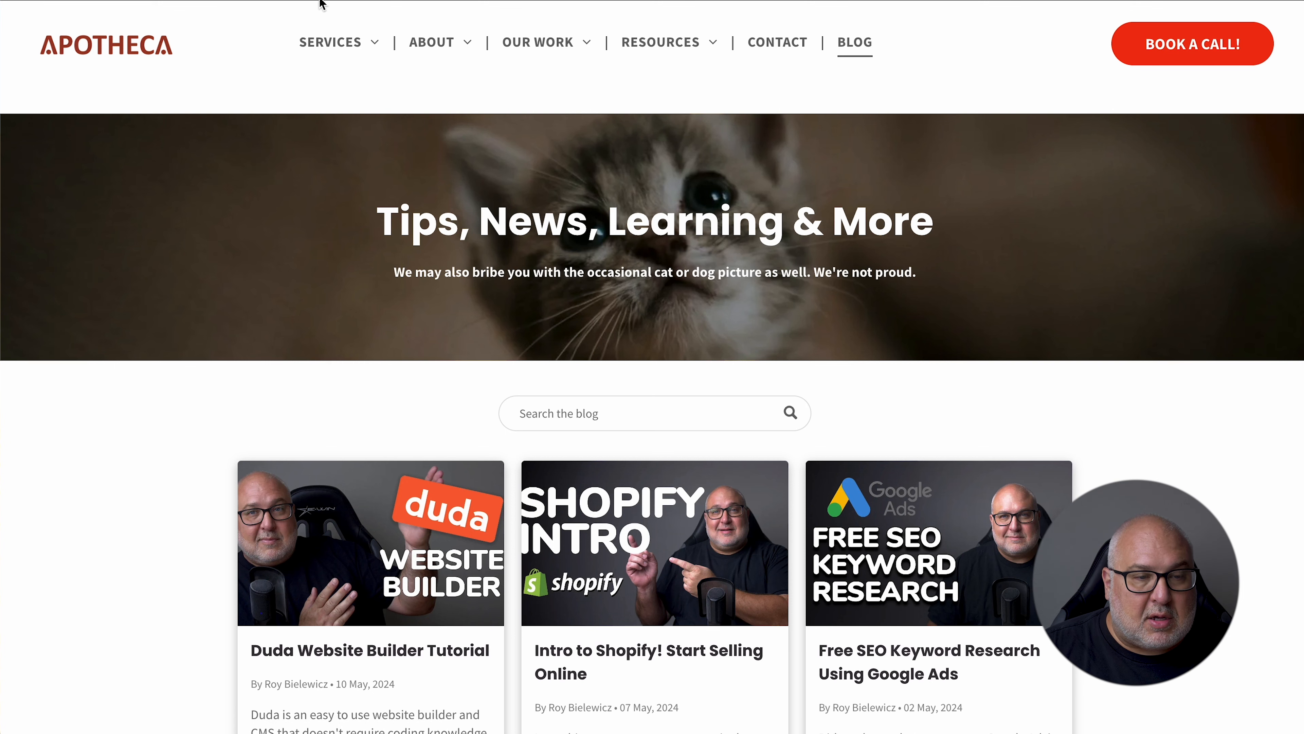
pyautogui.click(399, 652)
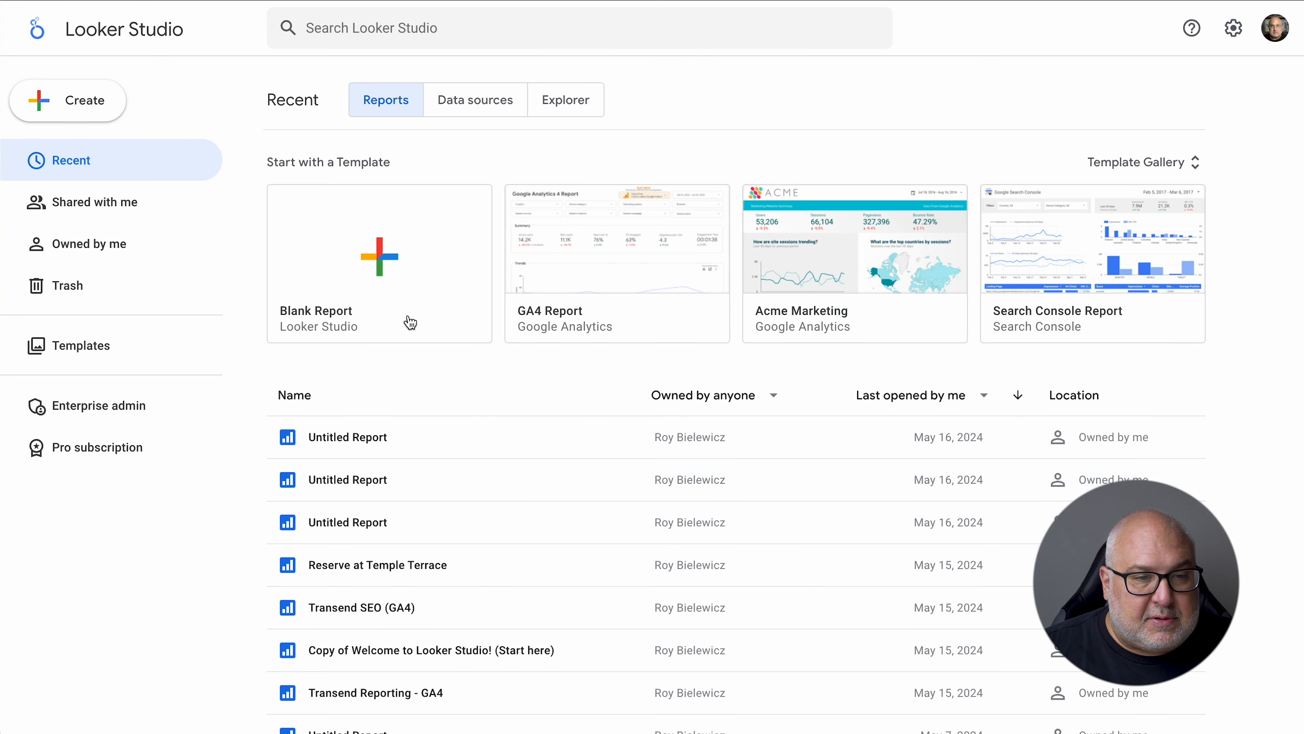
# Switch to Looker Studio and create a blank report connected to the Google Analytics property "Remain Eternal - GA4" of the Remain Eternal account
pyautogui.click(396, 268)
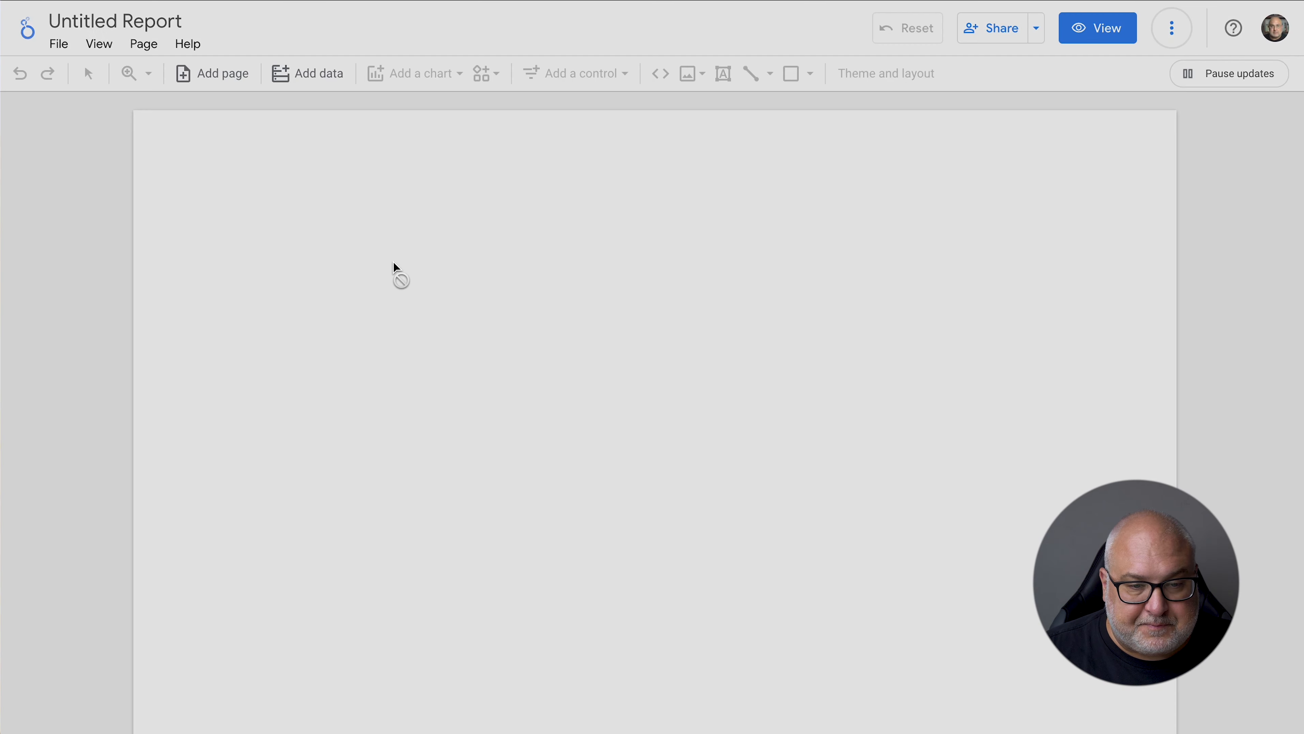
pyautogui.click(519, 500)
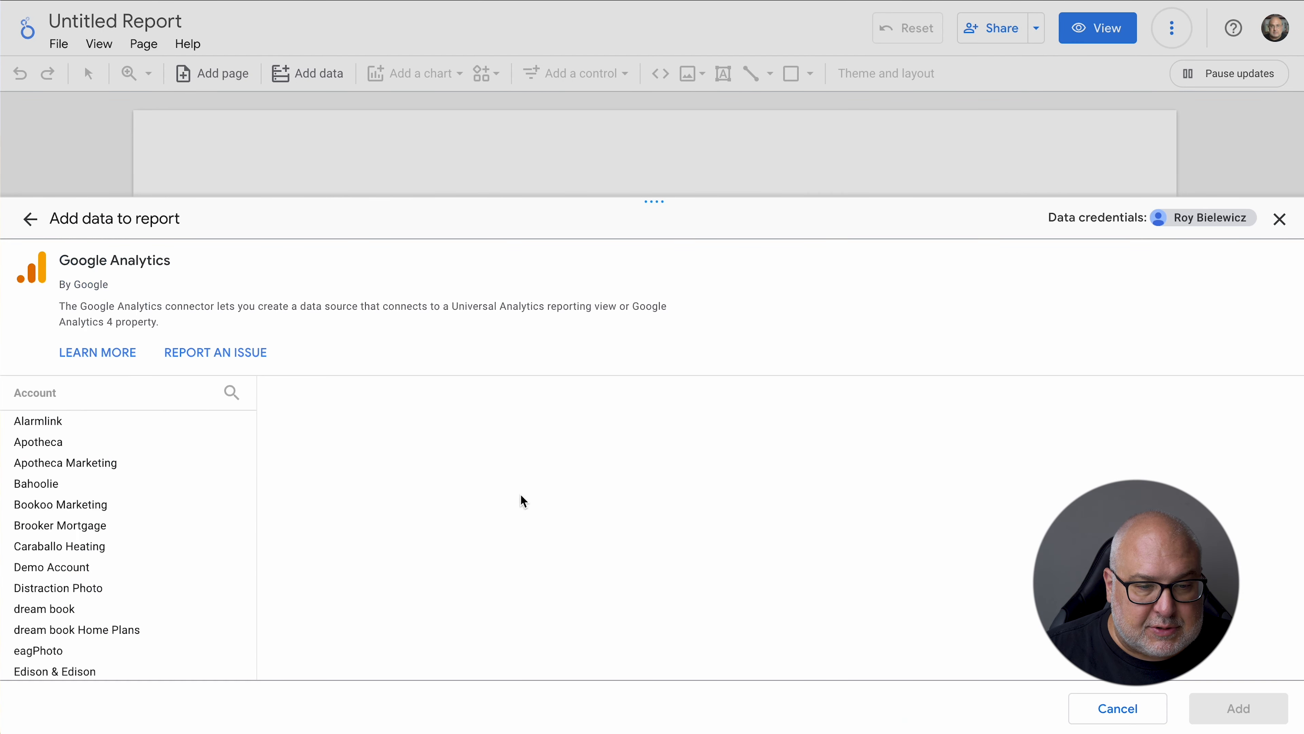
pyautogui.click(232, 393)
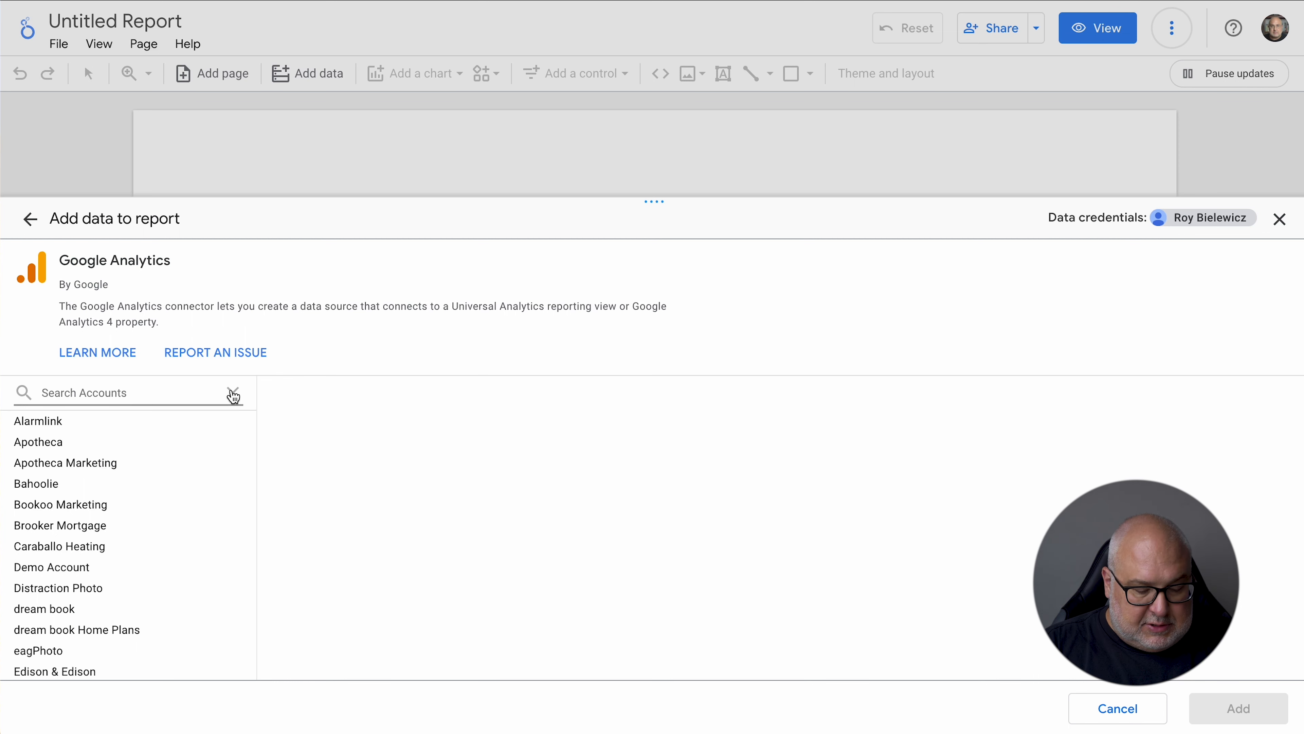
pyautogui.write('remain')
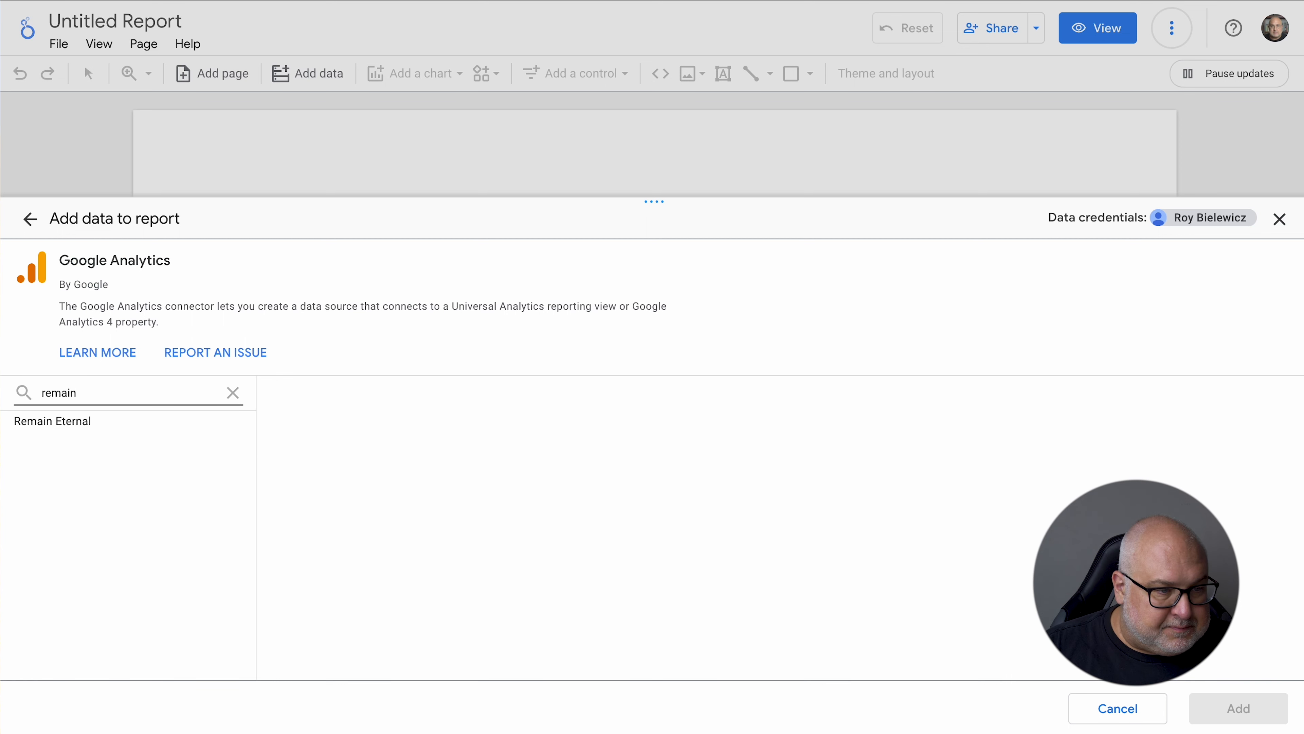
pyautogui.click(136, 428)
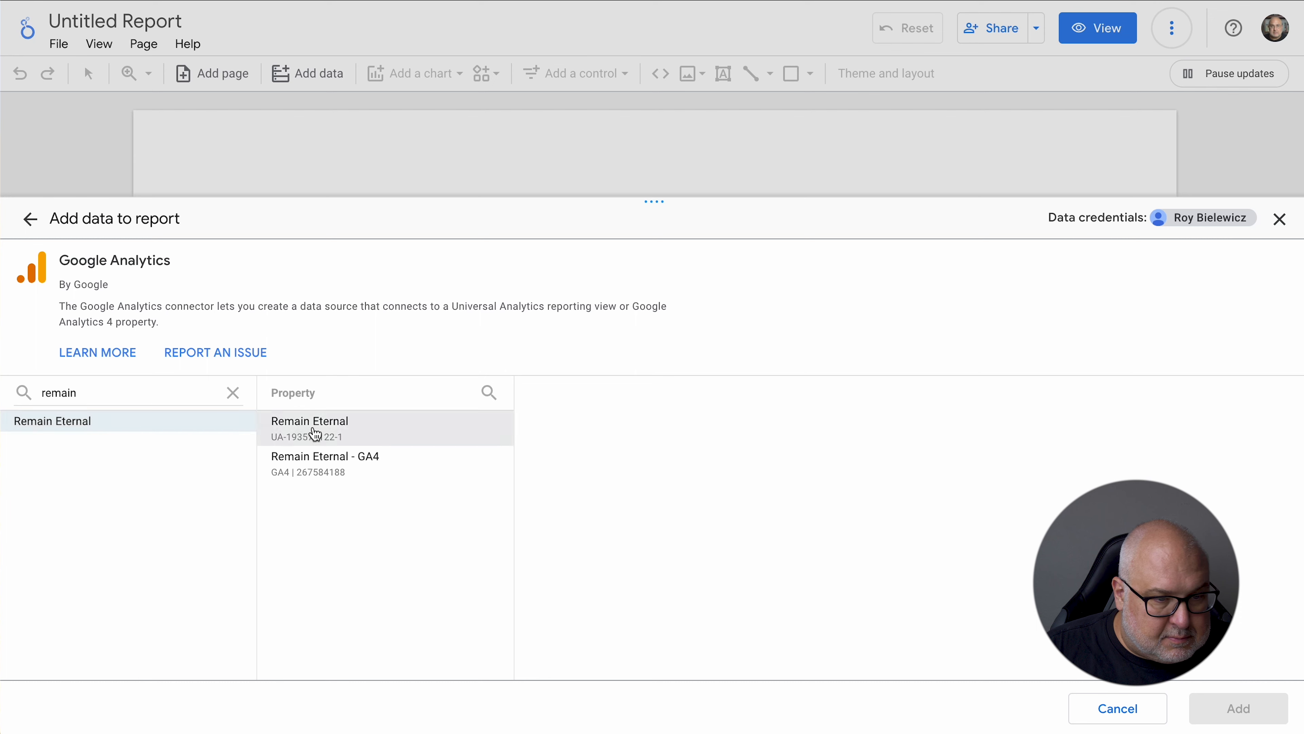
pyautogui.click(339, 465)
pyautogui.click(1220, 706)
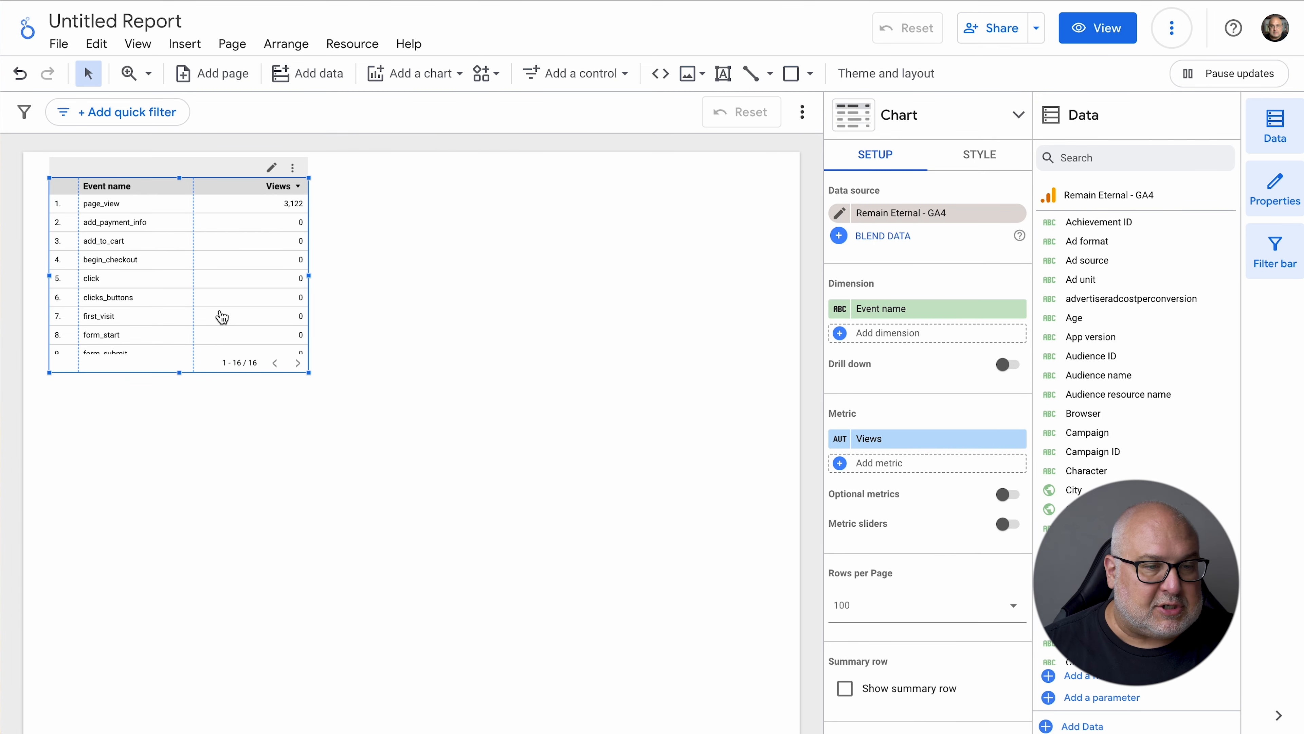
# Enlarge the default table on the report page and replace its dimension with Page title
pyautogui.moveTo(311, 376); pyautogui.dragTo(534, 439)
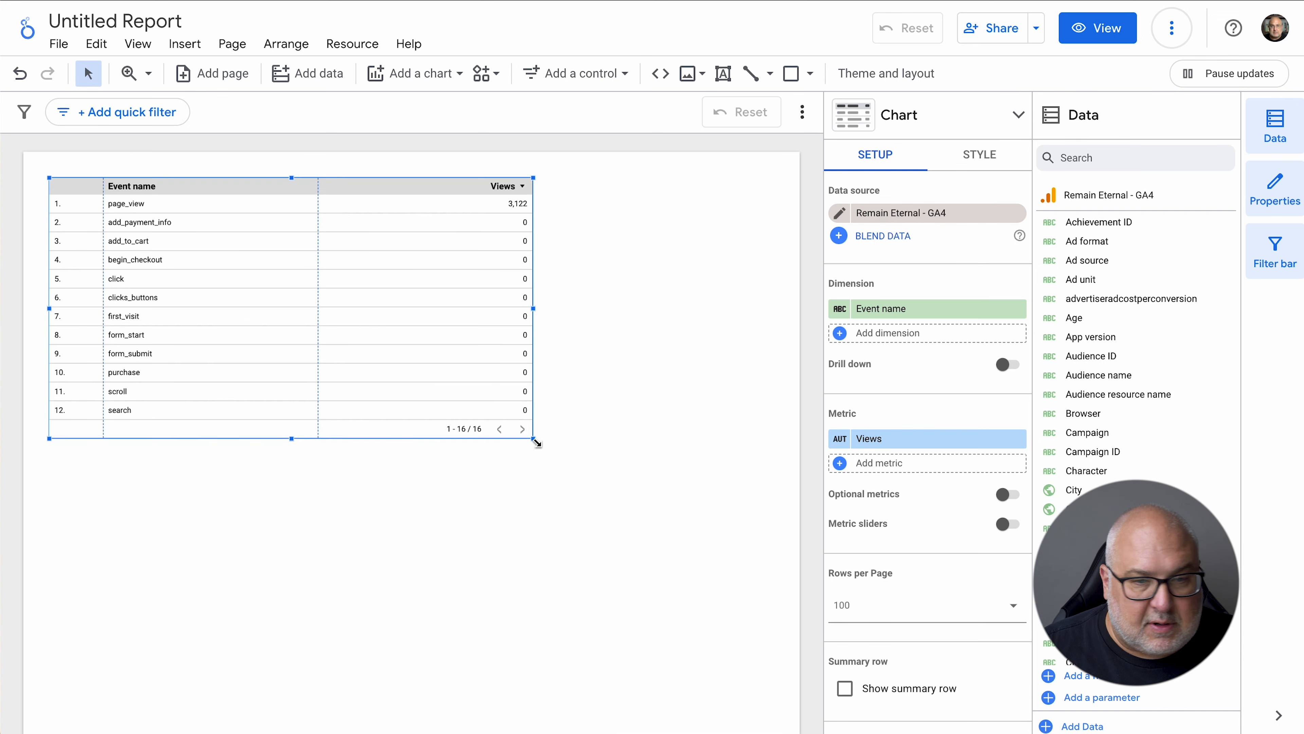
pyautogui.click(934, 310)
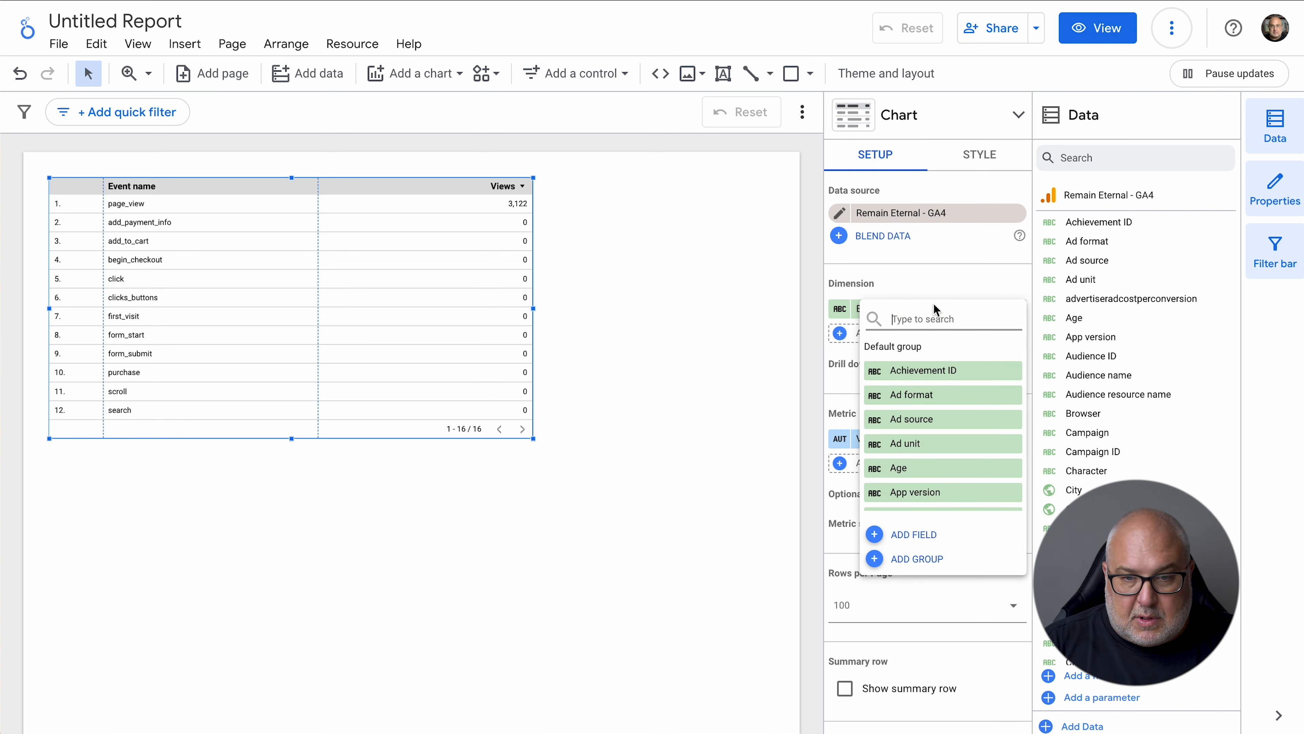
pyautogui.write('page')
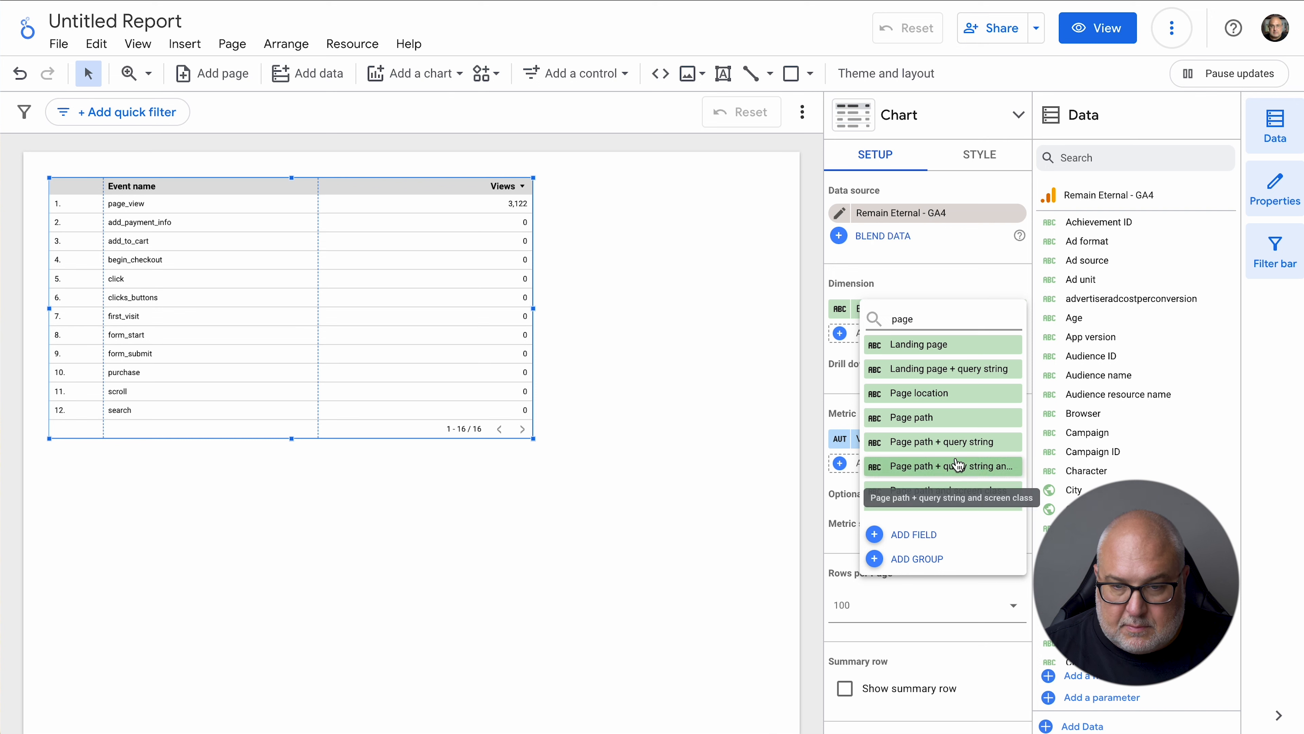
pyautogui.write(' tit')
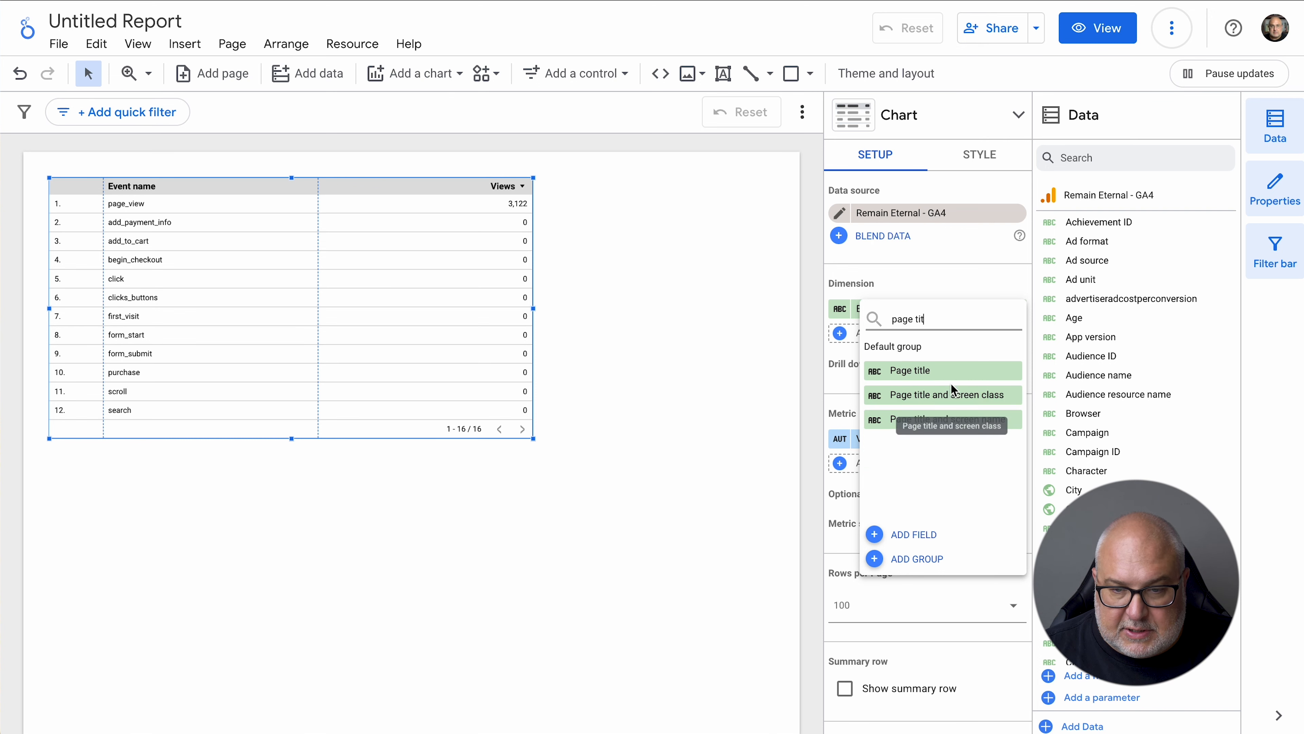
pyautogui.click(950, 369)
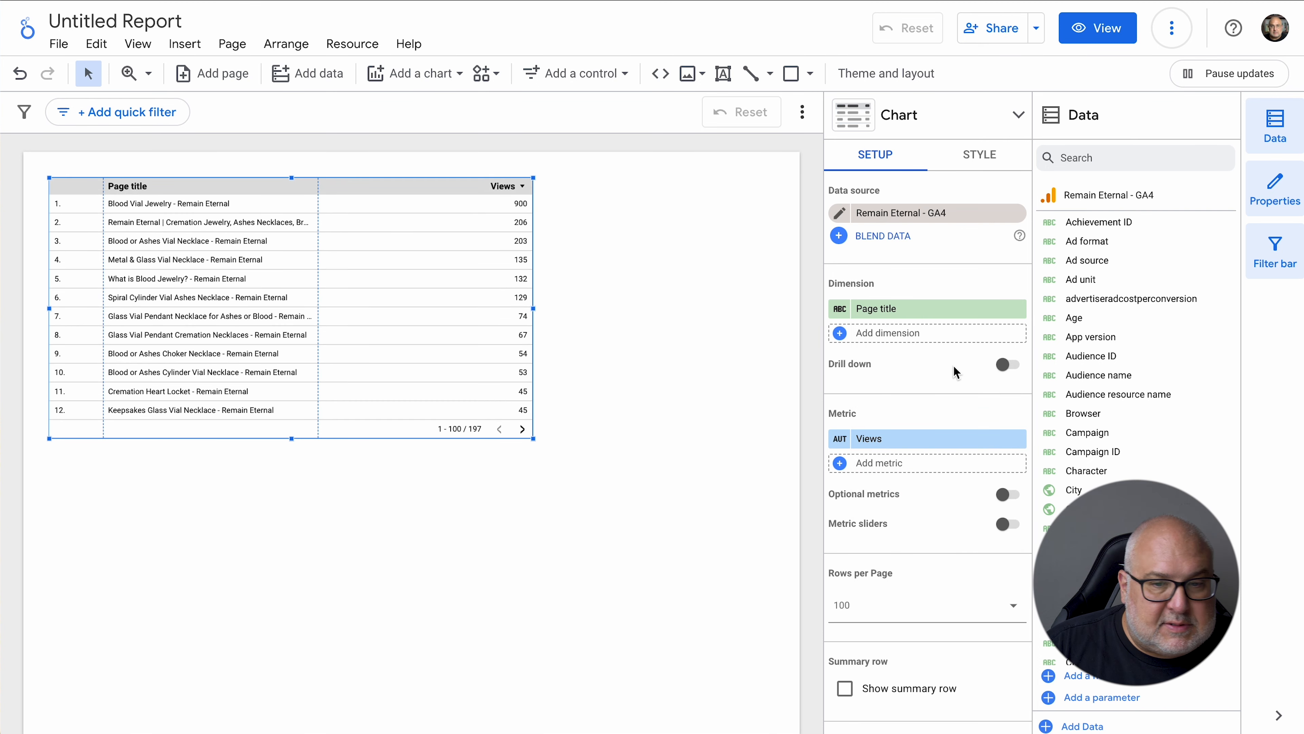
# Add Total users and Bounce rate as metrics to the page title table
pyautogui.click(930, 470)
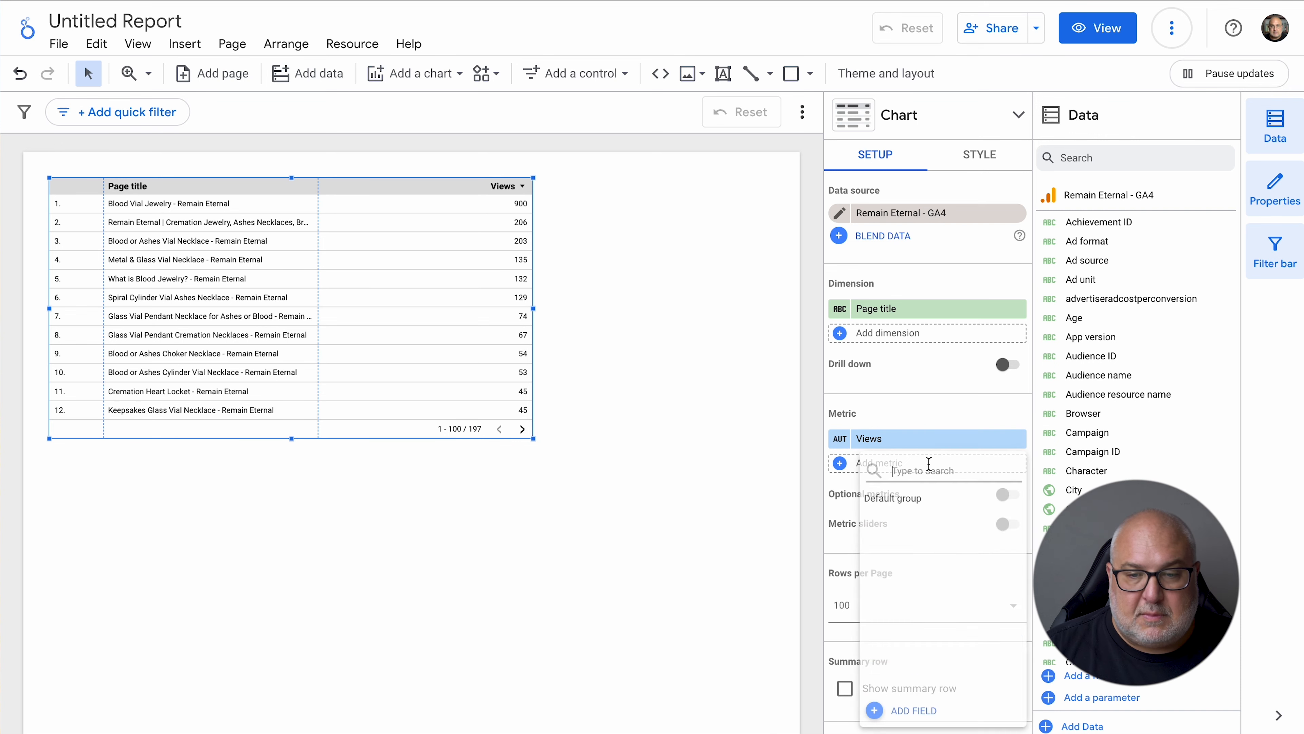
pyautogui.write('users')
pyautogui.scroll(-3, 905, 605)
pyautogui.click(924, 685)
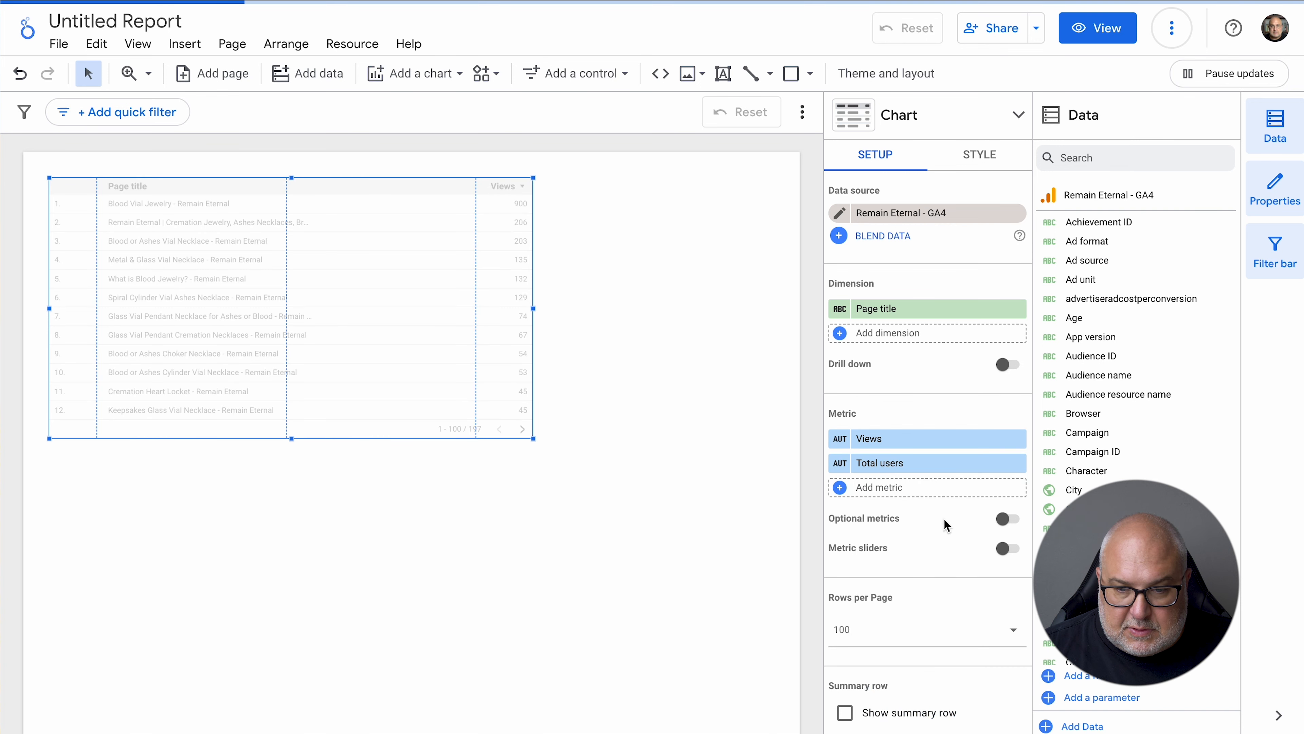
pyautogui.click(932, 465)
pyautogui.write('Bounce')
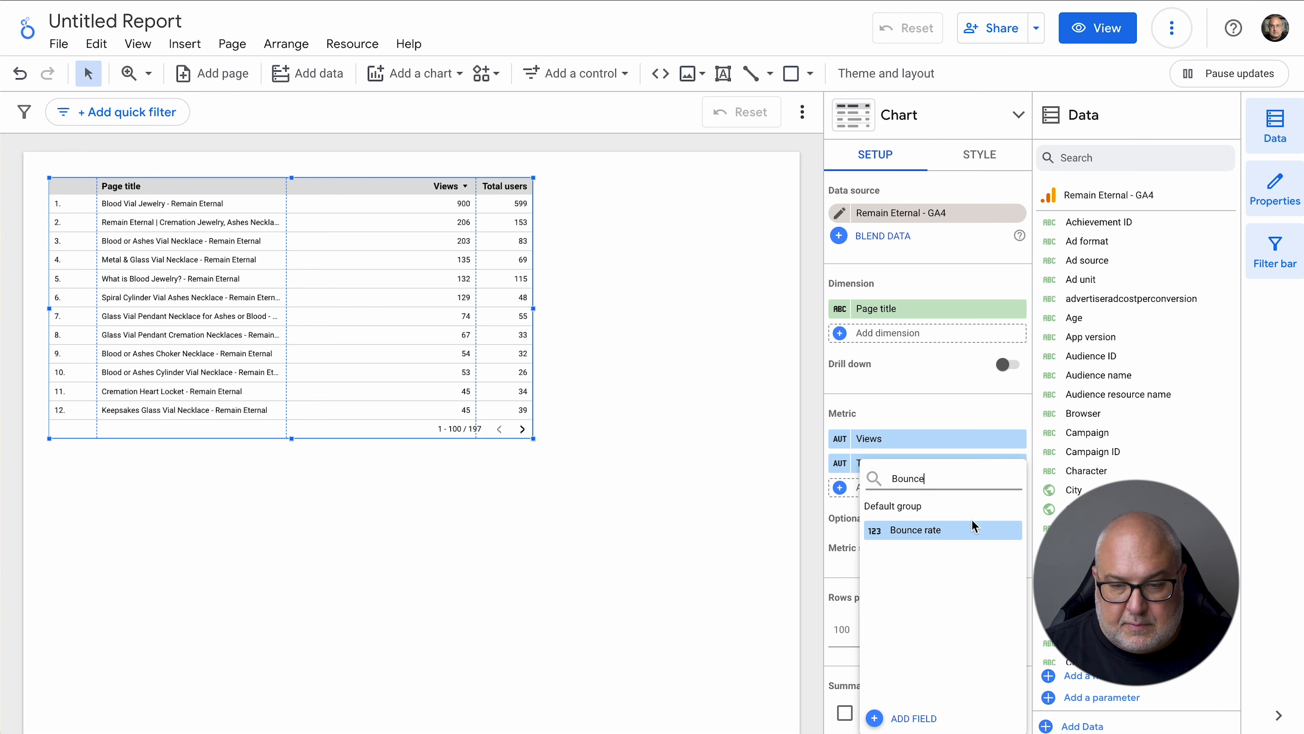
pyautogui.click(974, 526)
# Add the Engagement rate metric to the table and widen the table to fit the extra columns
pyautogui.write('en')
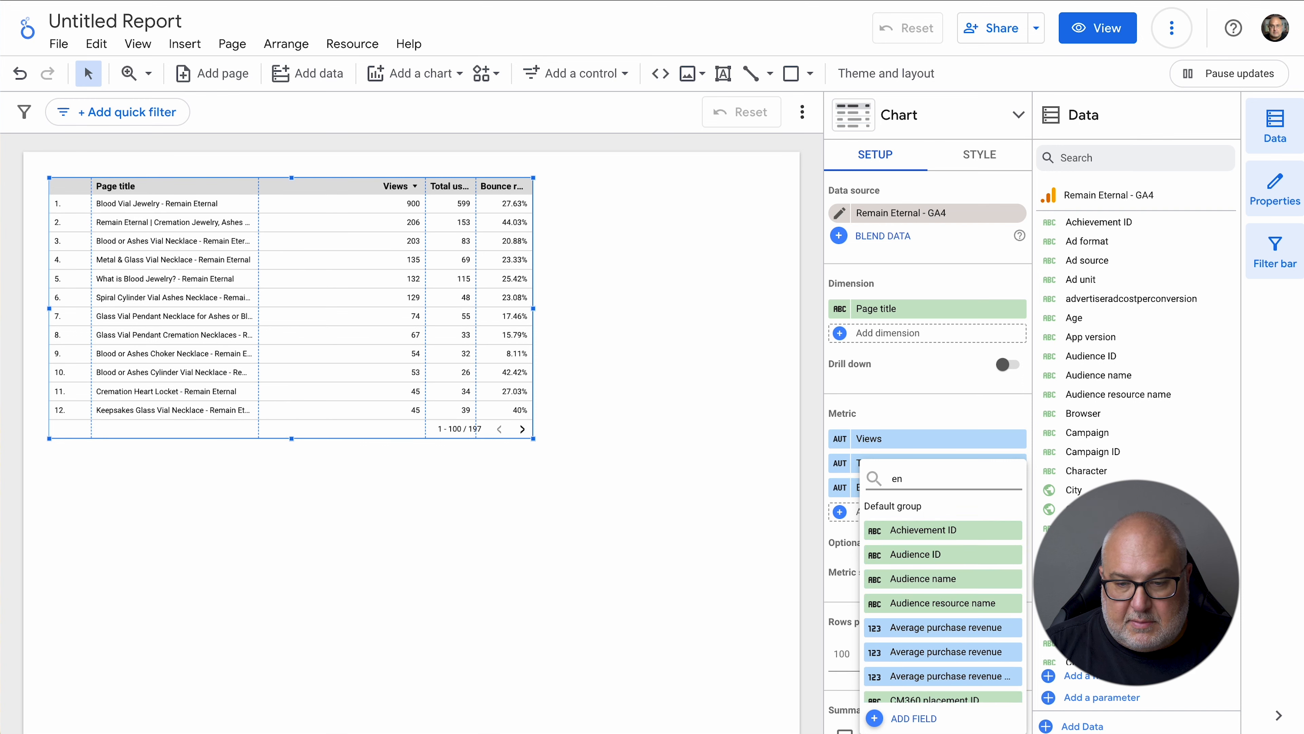
pyautogui.write('gag')
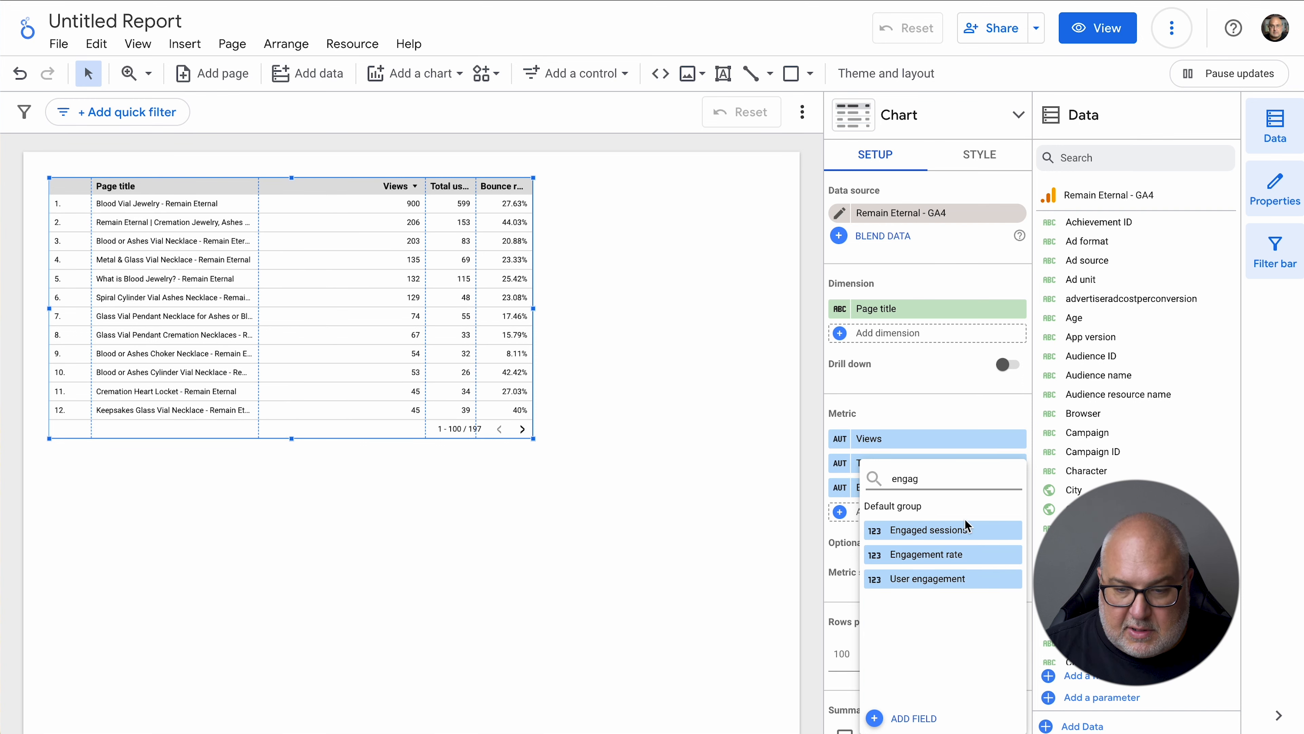
pyautogui.click(932, 554)
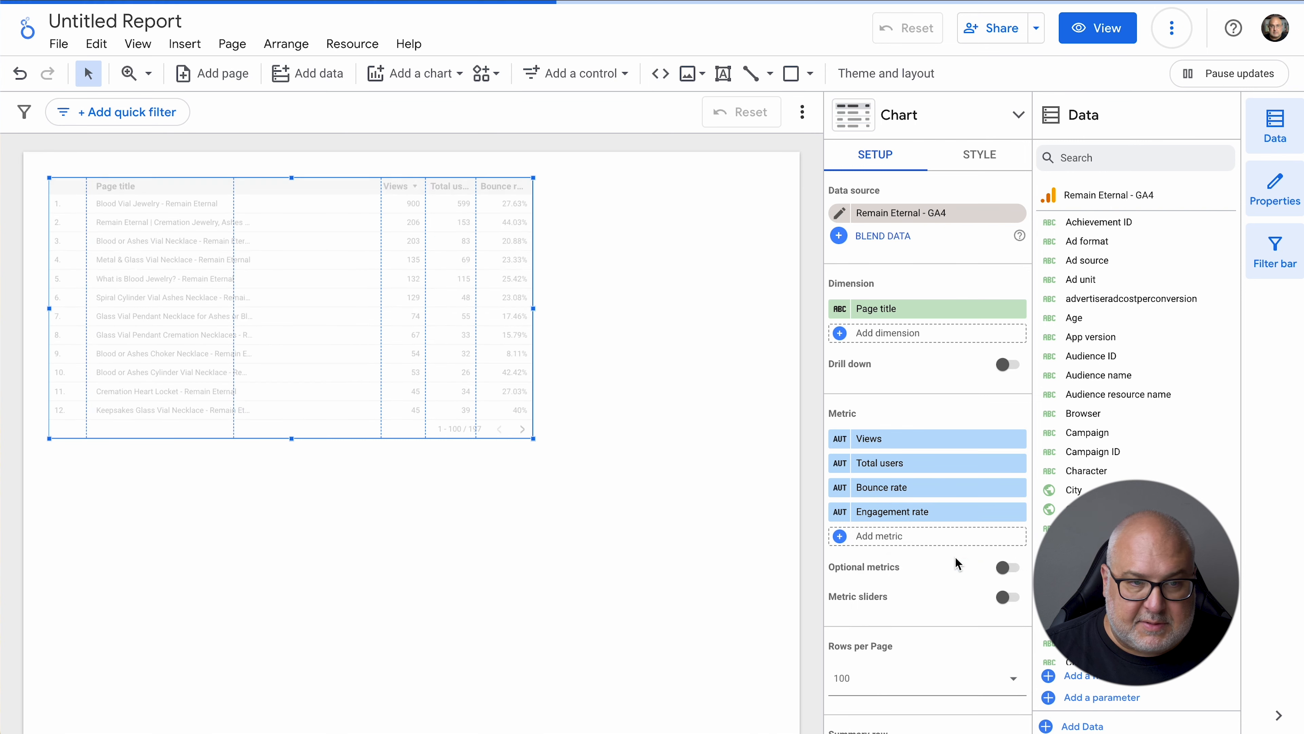
pyautogui.moveTo(533, 438); pyautogui.dragTo(639, 443)
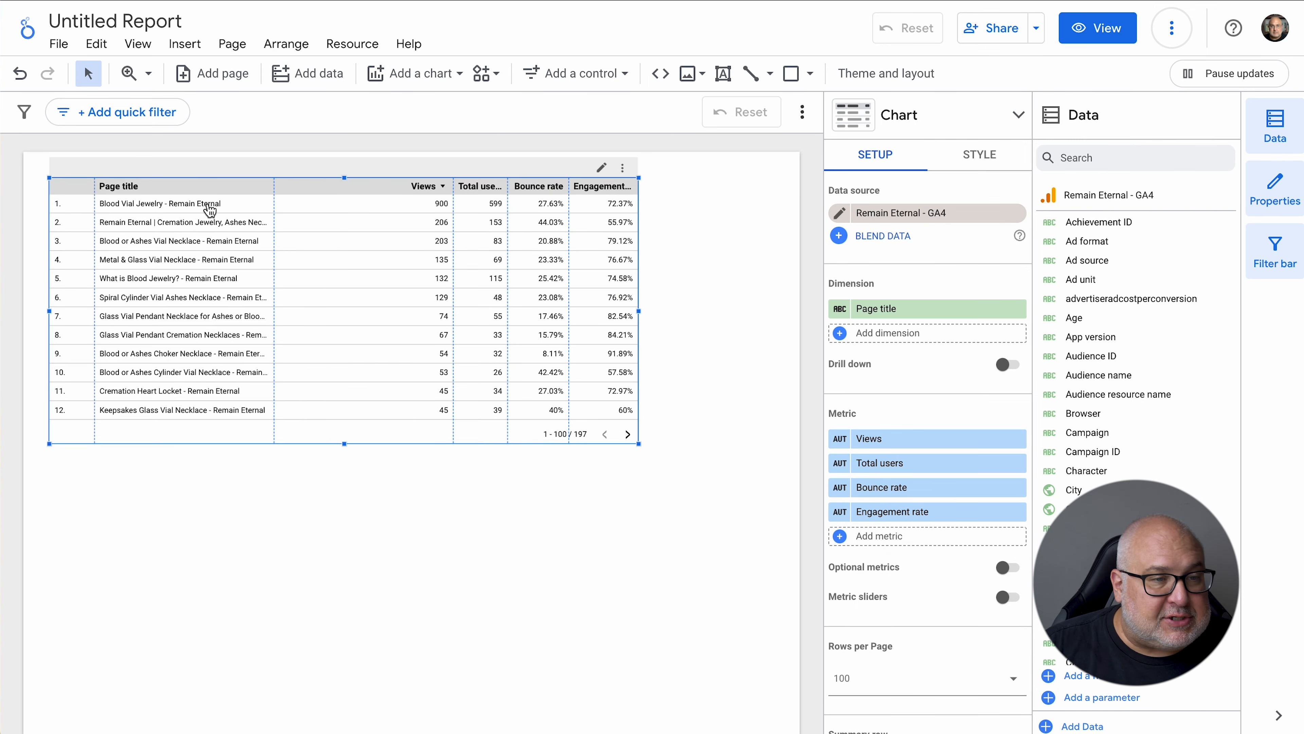
pyautogui.click(369, 260)
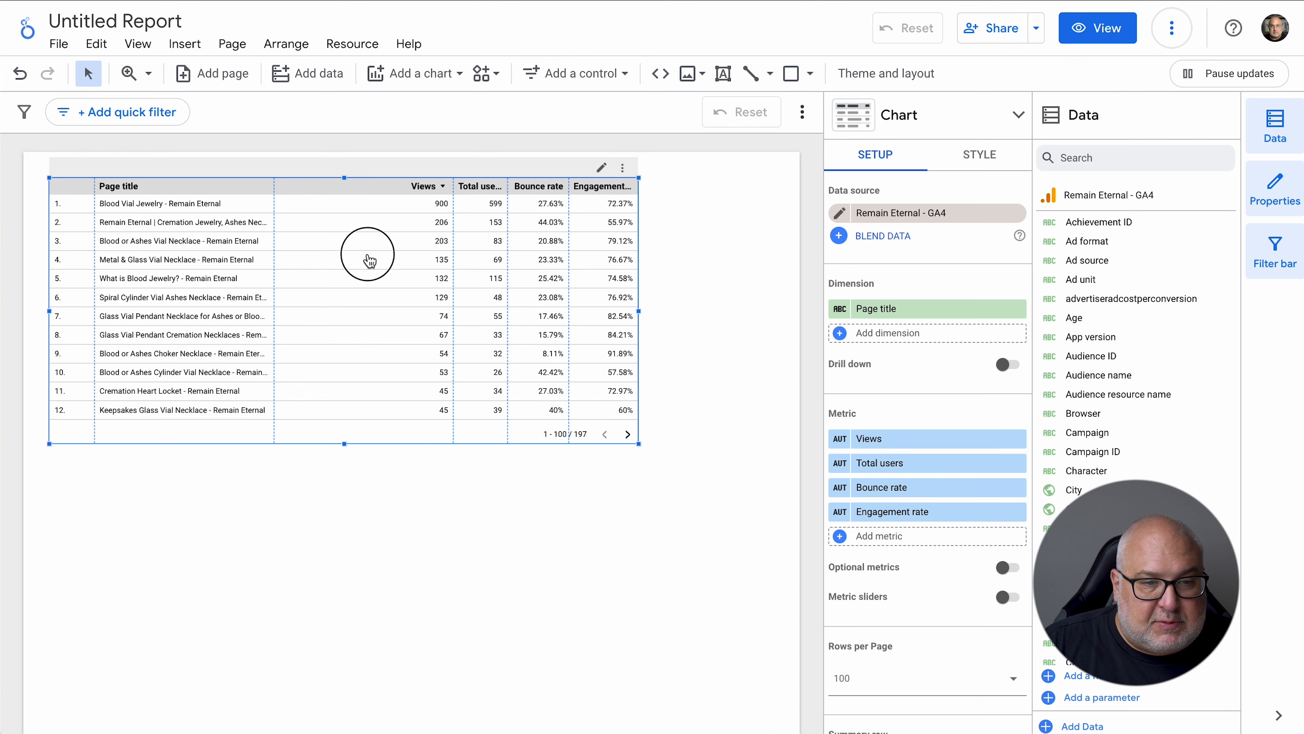
# Start a new filter for the table and name it "Blogs"
pyautogui.scroll(-5, 956, 391)
pyautogui.scroll(-8, 955, 388)
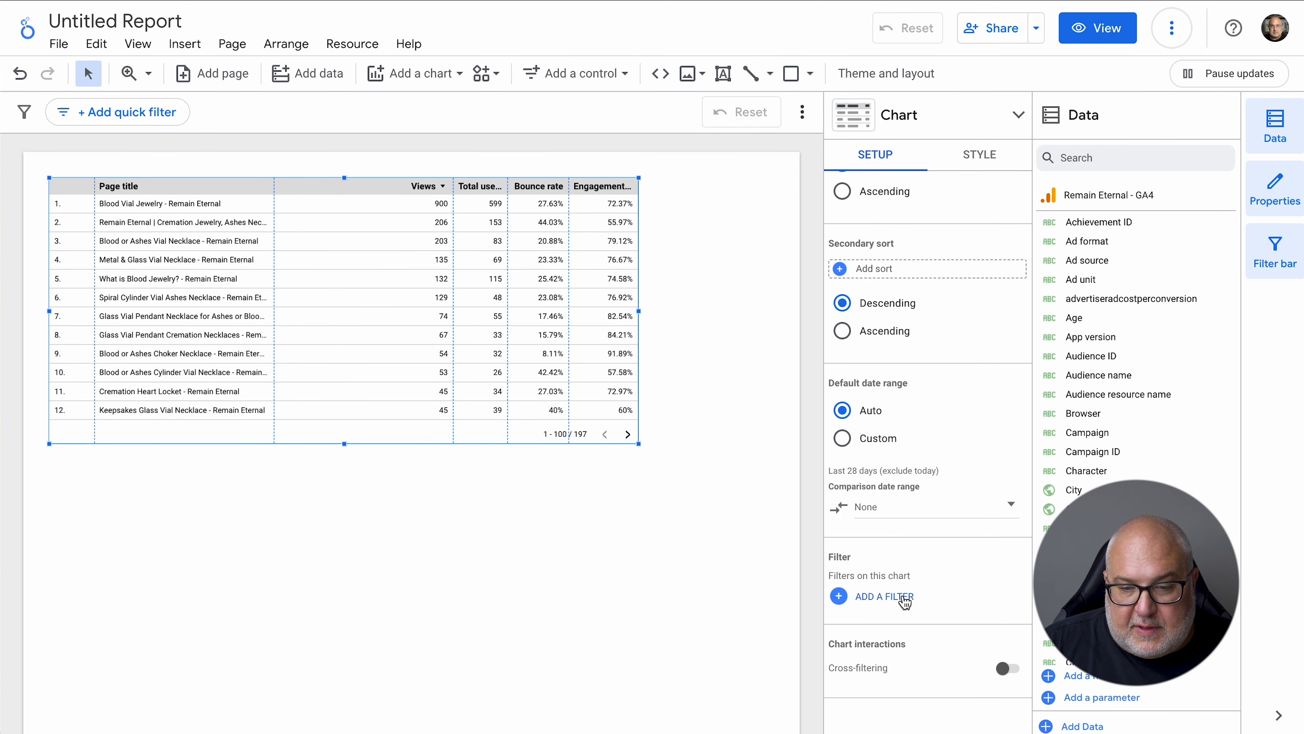
pyautogui.click(905, 597)
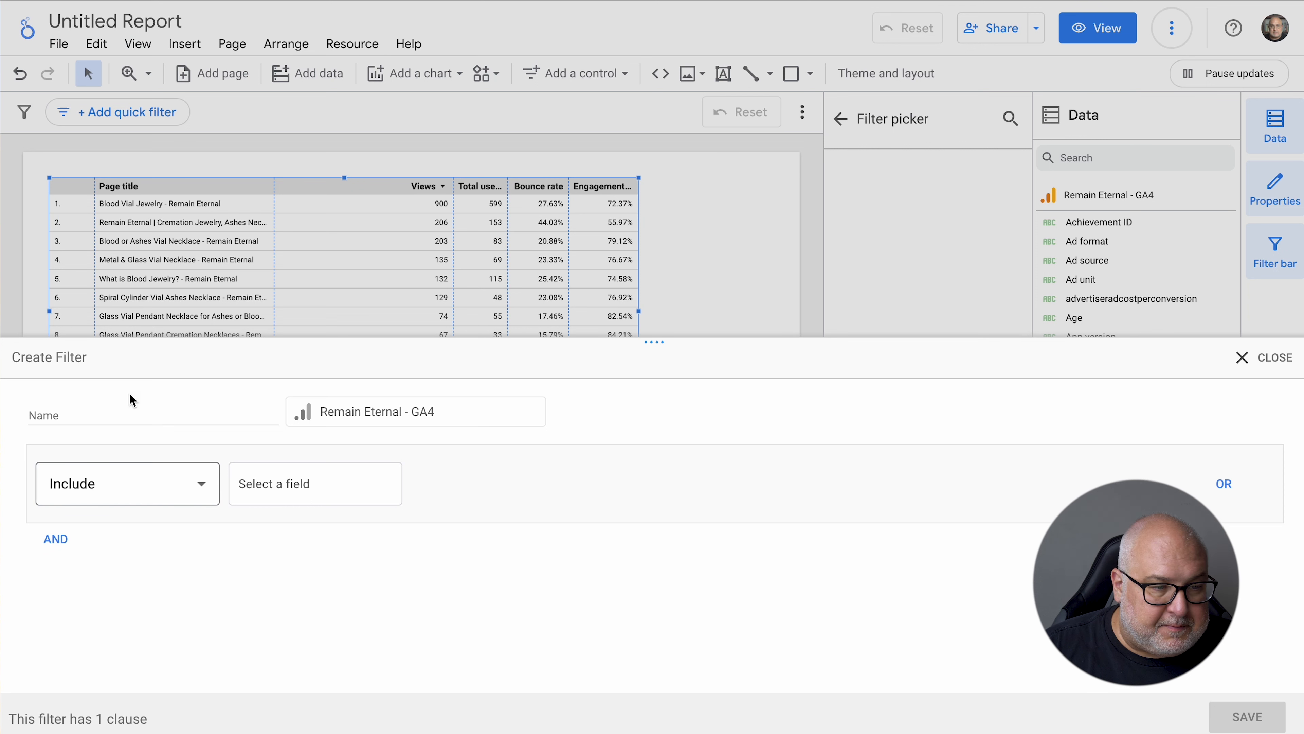
pyautogui.click(120, 411)
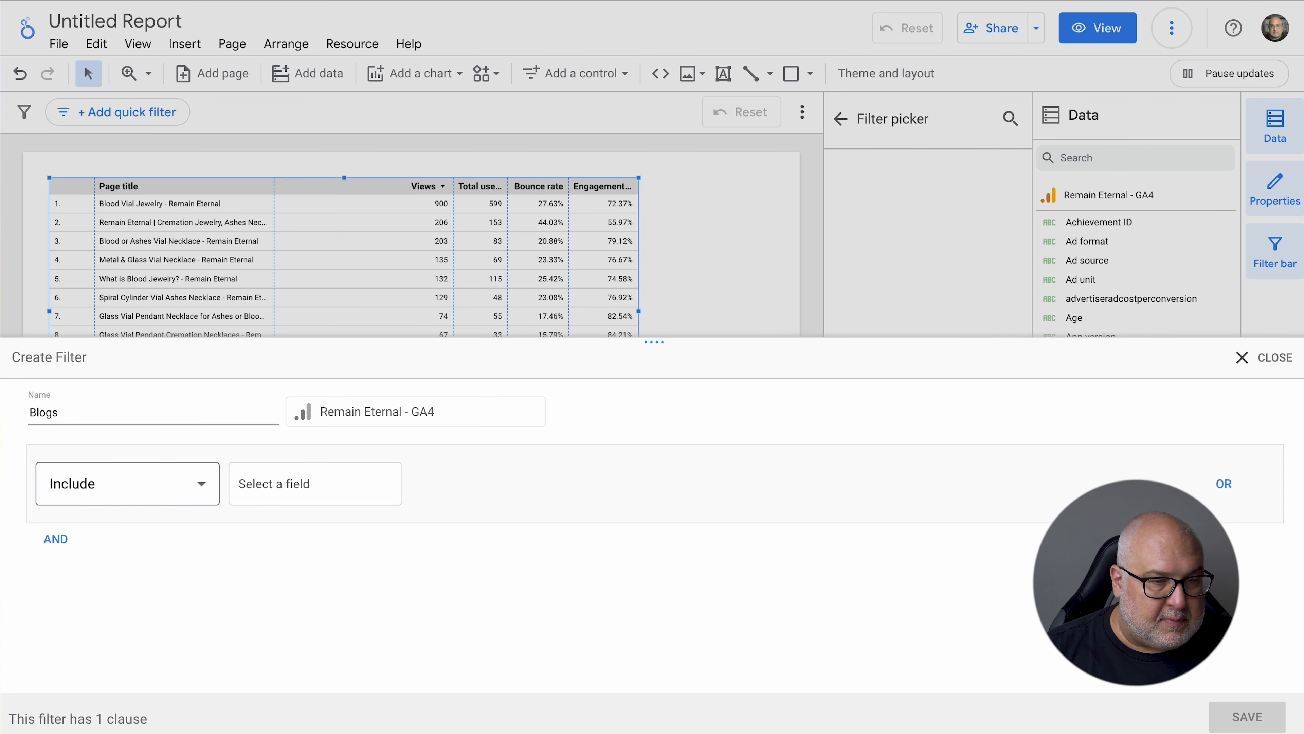
# Set the filter to include rows whose Full page URL contains "blogs", and save it to the table
pyautogui.click(315, 485)
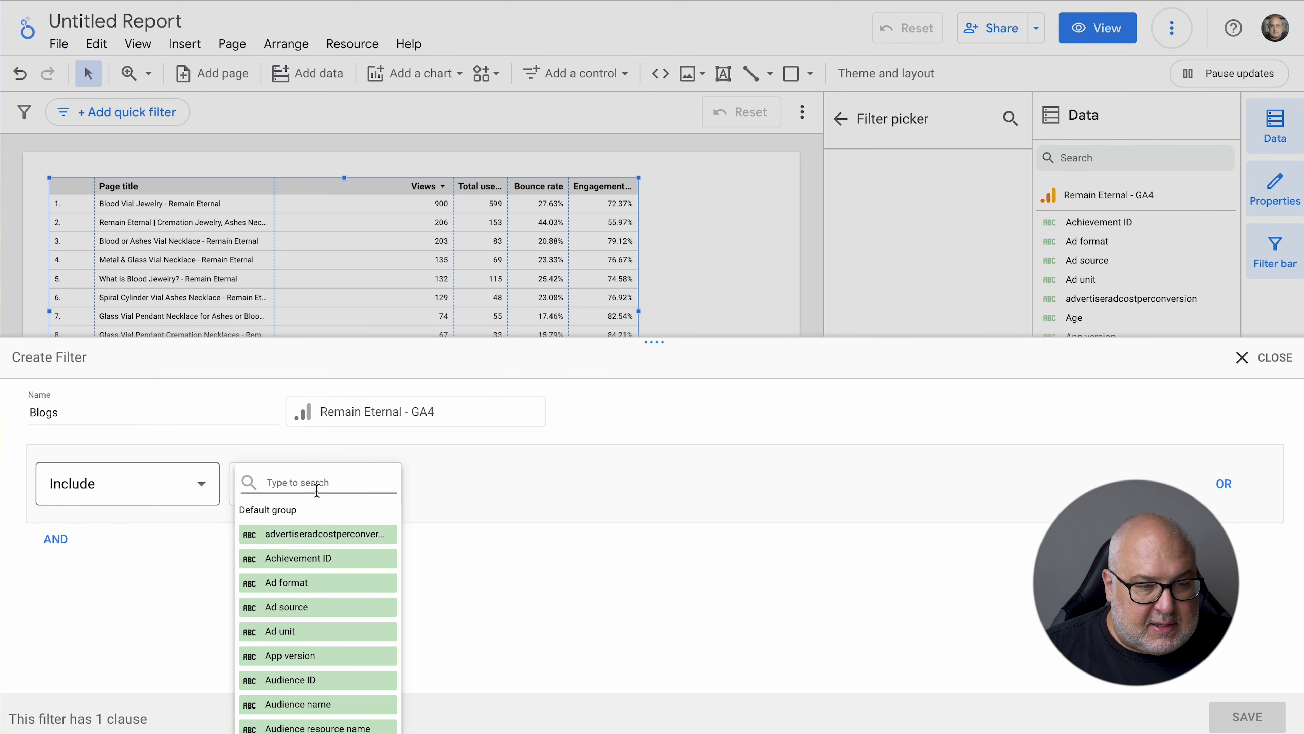
pyautogui.write('page')
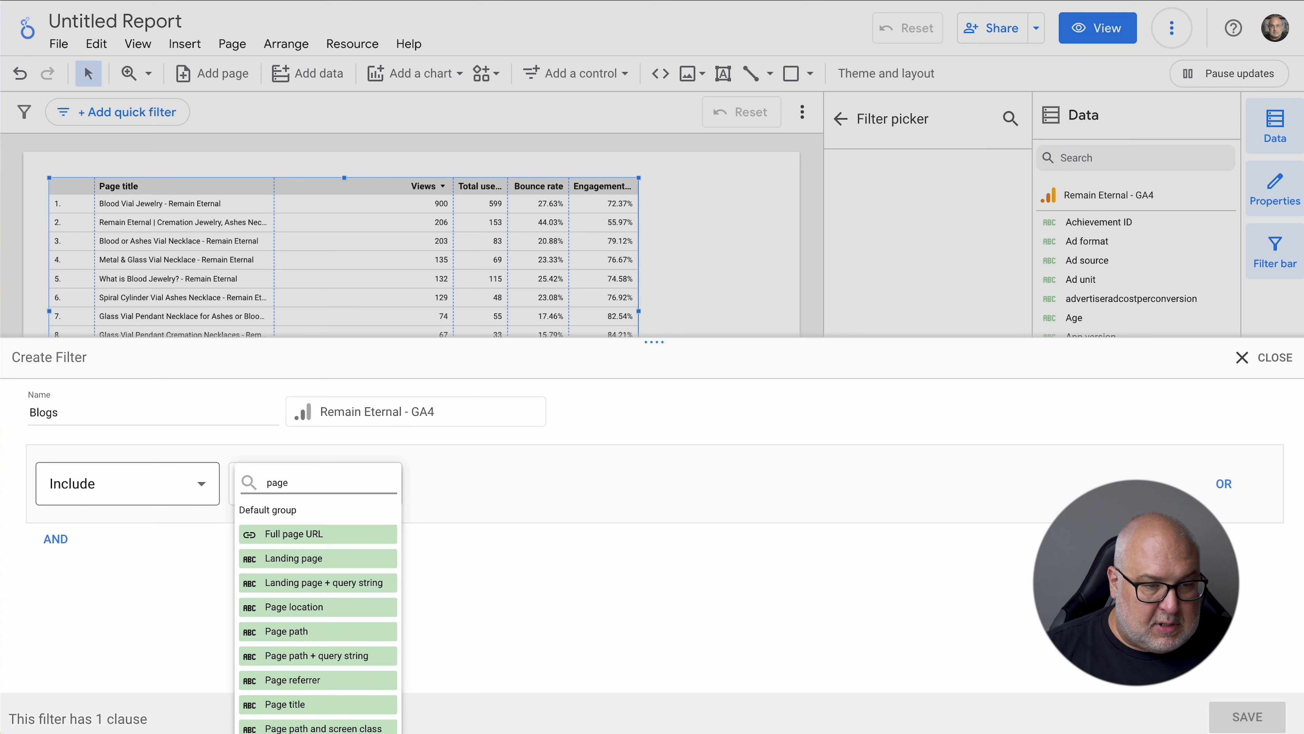
pyautogui.click(321, 535)
pyautogui.click(483, 491)
pyautogui.click(486, 294)
pyautogui.click(795, 501)
pyautogui.write('blogs')
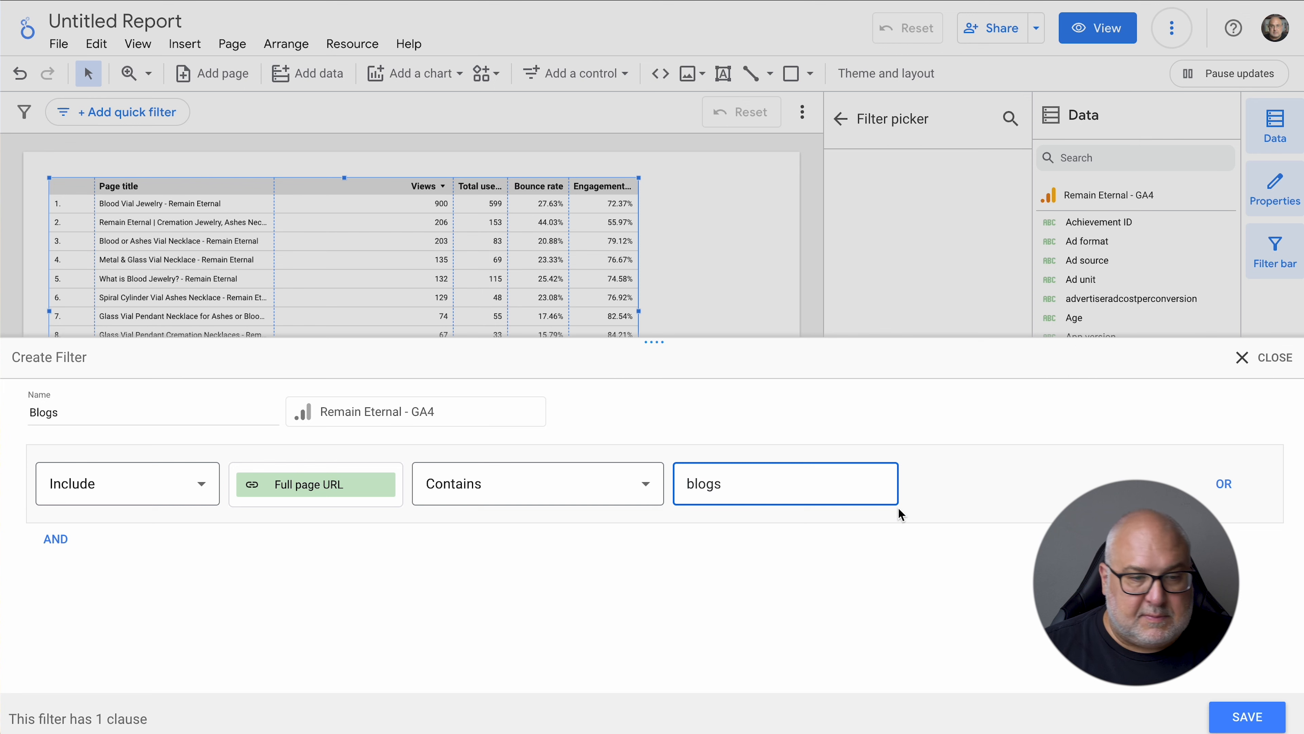
pyautogui.click(1249, 717)
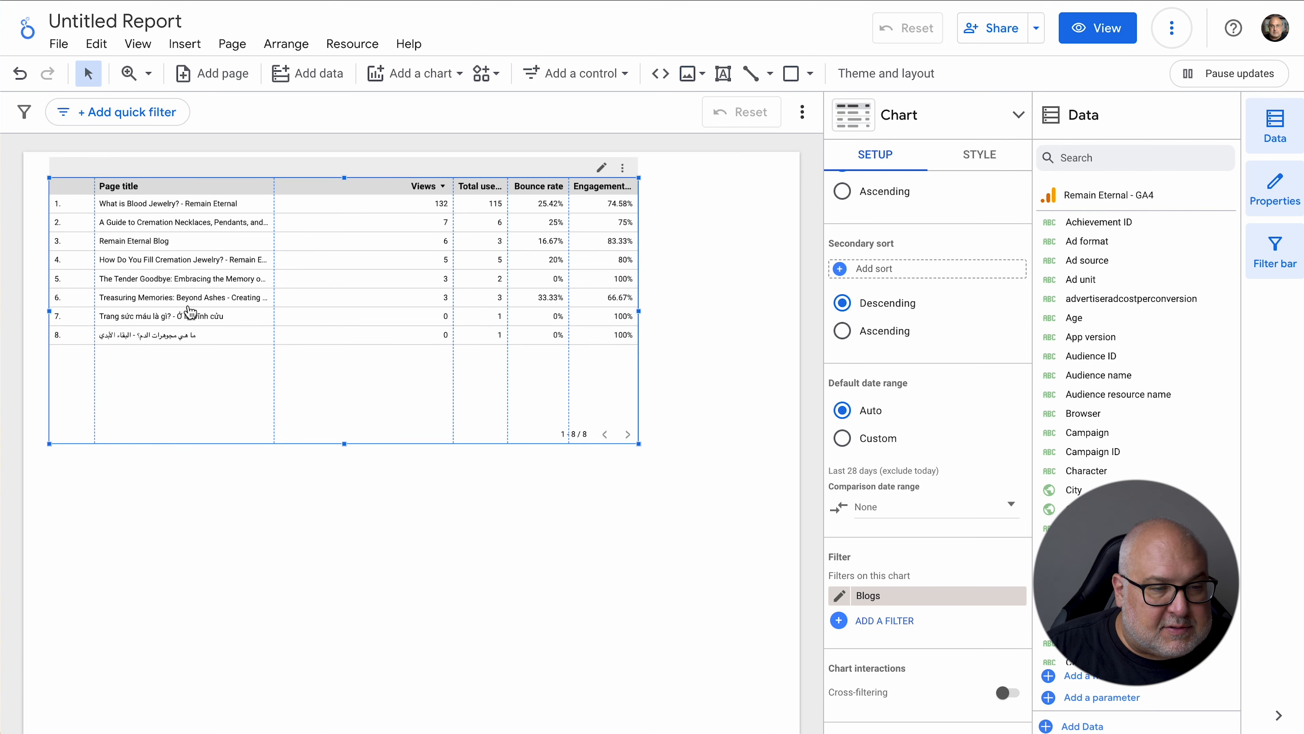
# Shrink the table to fit its filtered rows and move it down the page, leaving space above it
pyautogui.moveTo(639, 445); pyautogui.dragTo(629, 365)
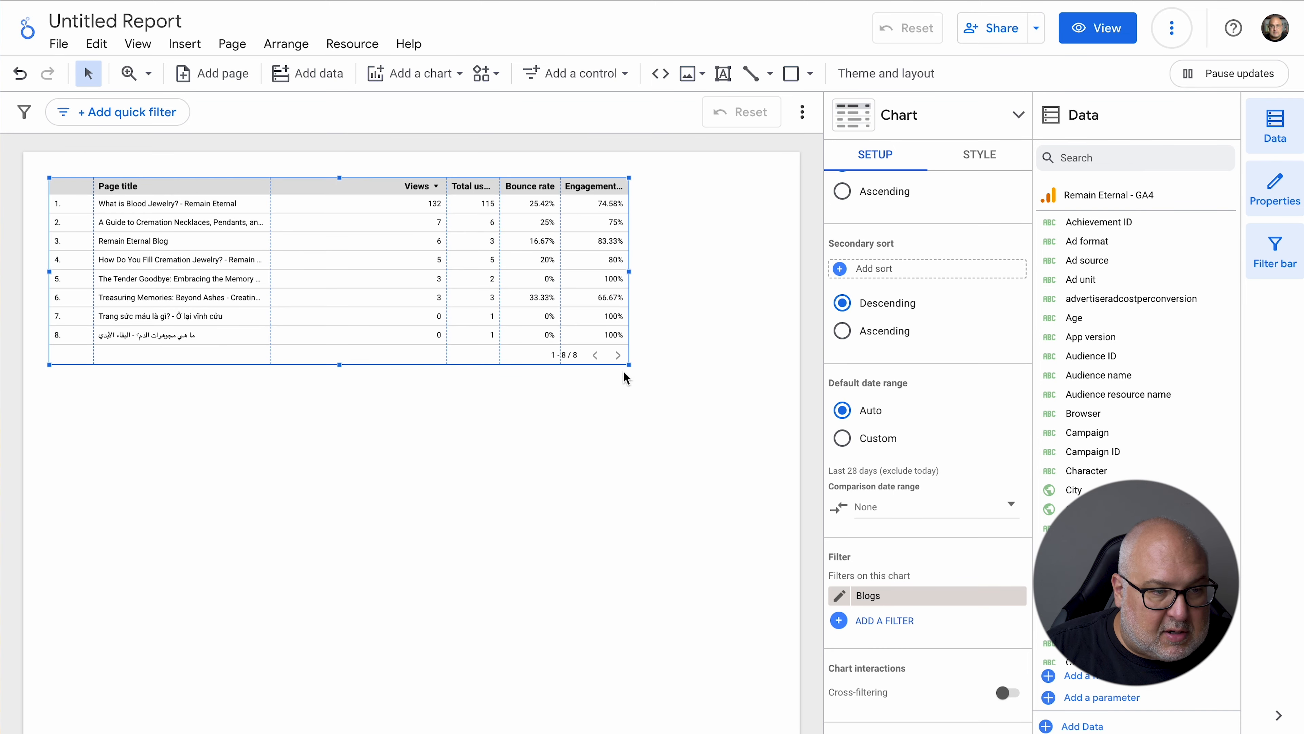
pyautogui.moveTo(316, 177); pyautogui.dragTo(322, 339)
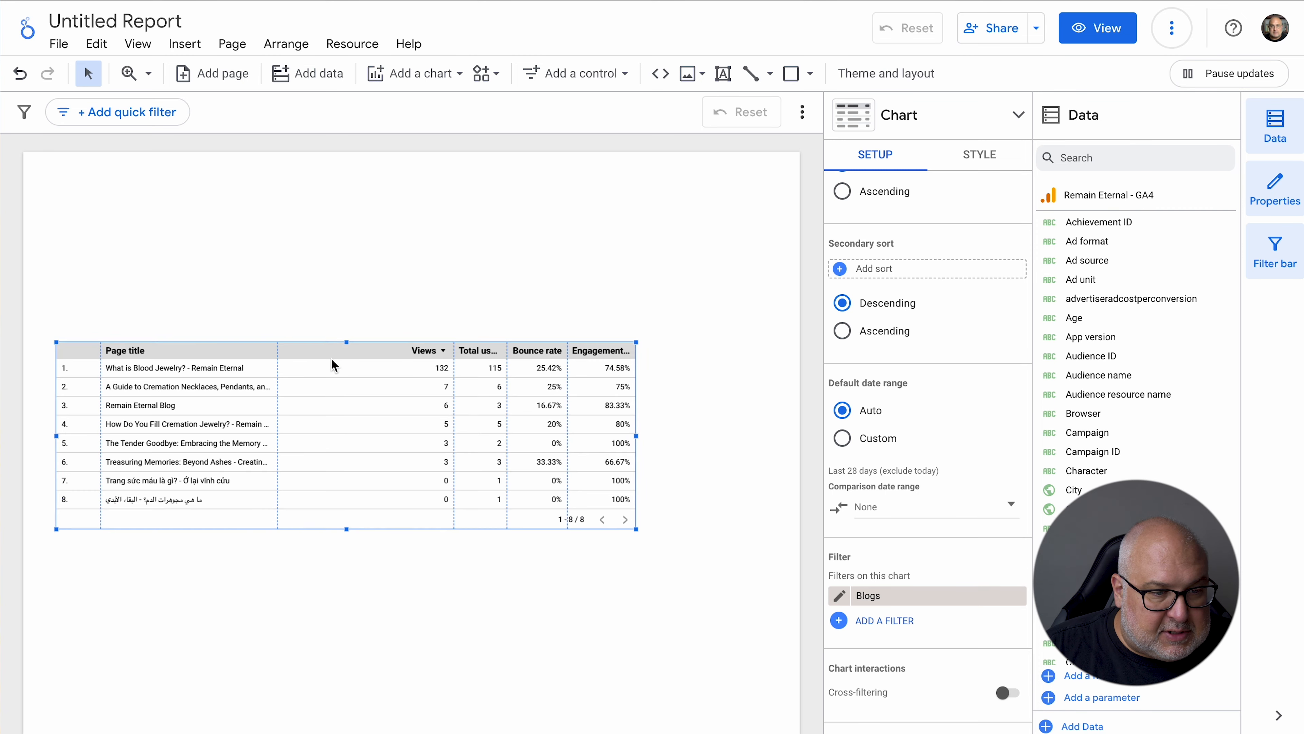
# Turn off row numbers and pagination in the table's style settings
pyautogui.click(982, 155)
pyautogui.scroll(10, 991, 362)
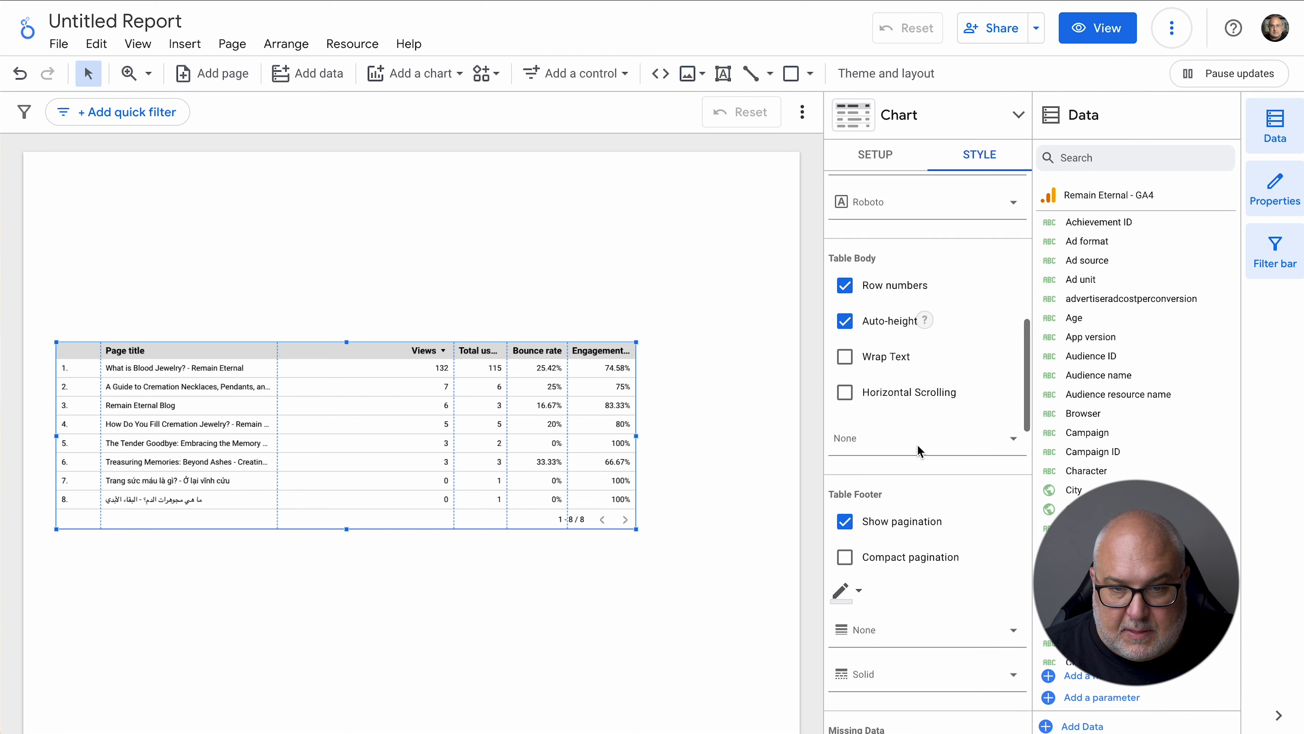
pyautogui.click(844, 285)
pyautogui.click(847, 524)
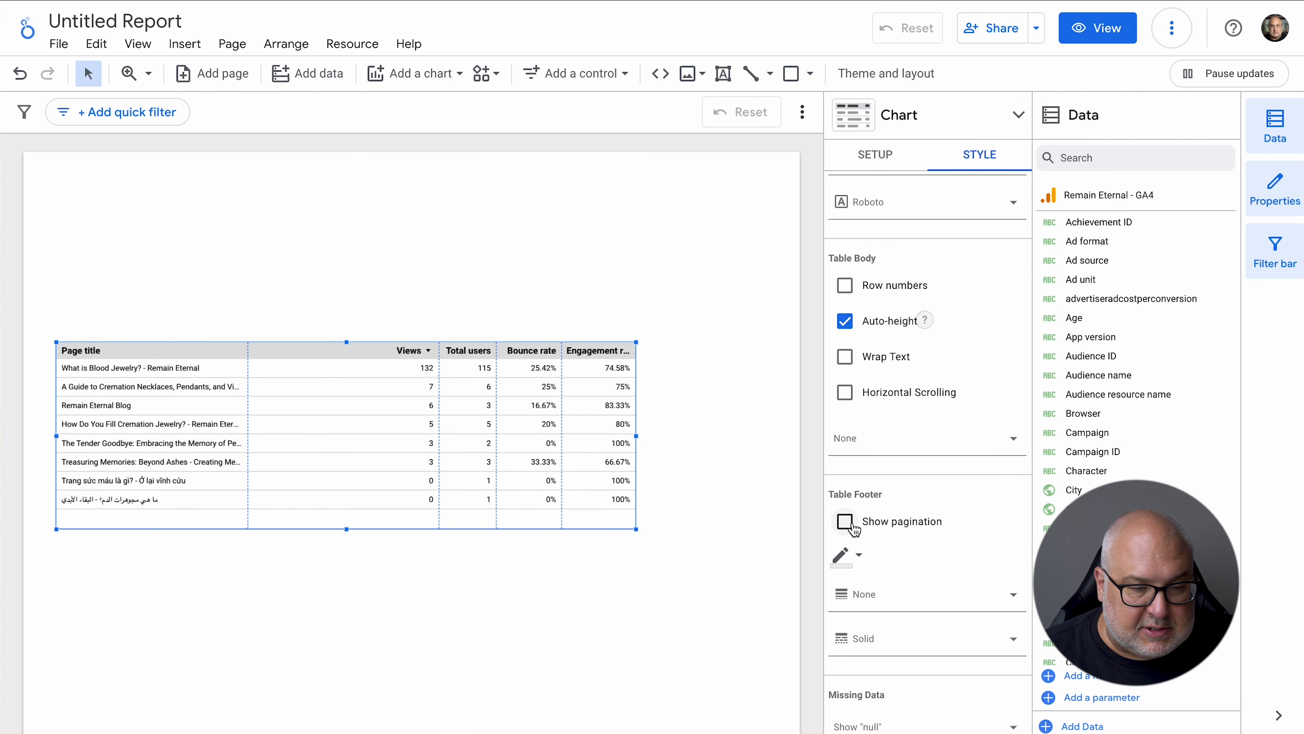
# Reduce the table's height slightly, nudge it into place near the page's left margin and deselect it
pyautogui.moveTo(639, 532); pyautogui.dragTo(637, 519)
pyautogui.moveTo(272, 341)
pyautogui.mouseDown()
pyautogui.moveTo(256, 356)
pyautogui.moveTo(265, 349)
pyautogui.mouseUp()
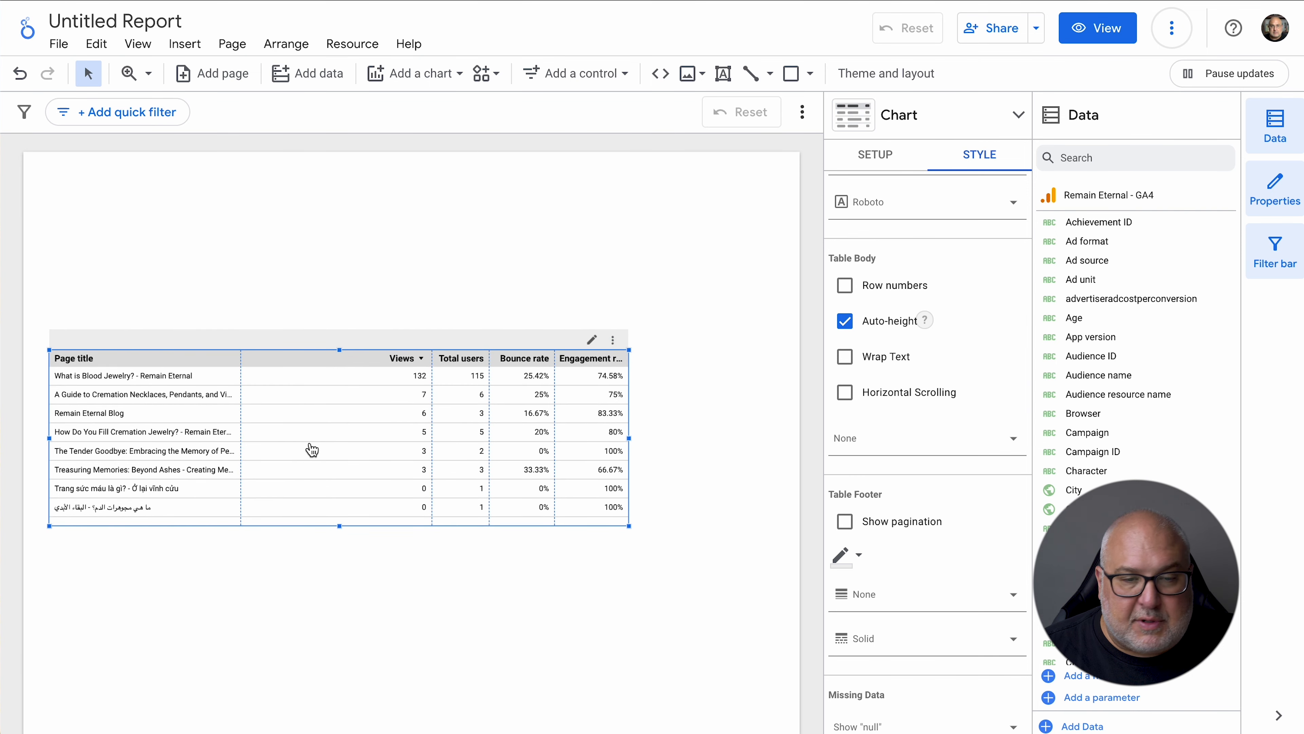
pyautogui.moveTo(285, 356); pyautogui.dragTo(290, 358)
pyautogui.click(256, 289)
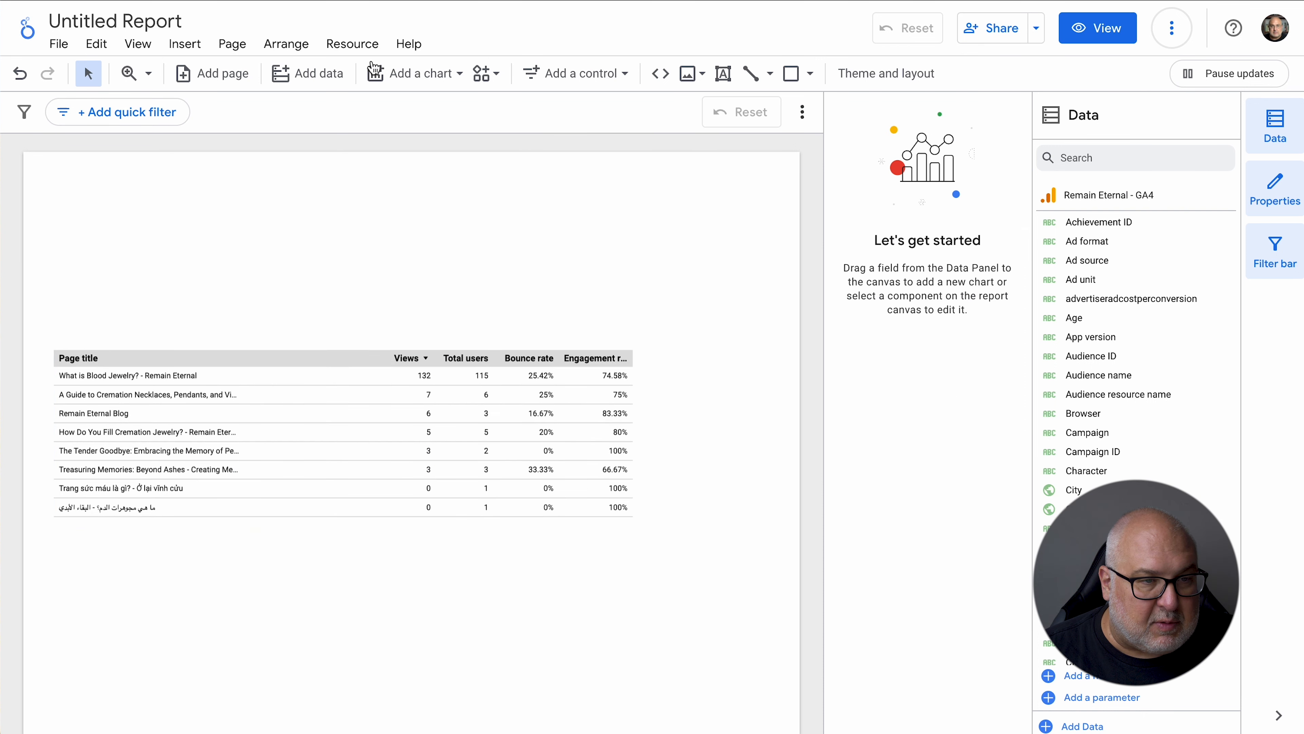
# Add a scorecard chart in the empty space above the blog table, near the page's left margin
pyautogui.click(414, 72)
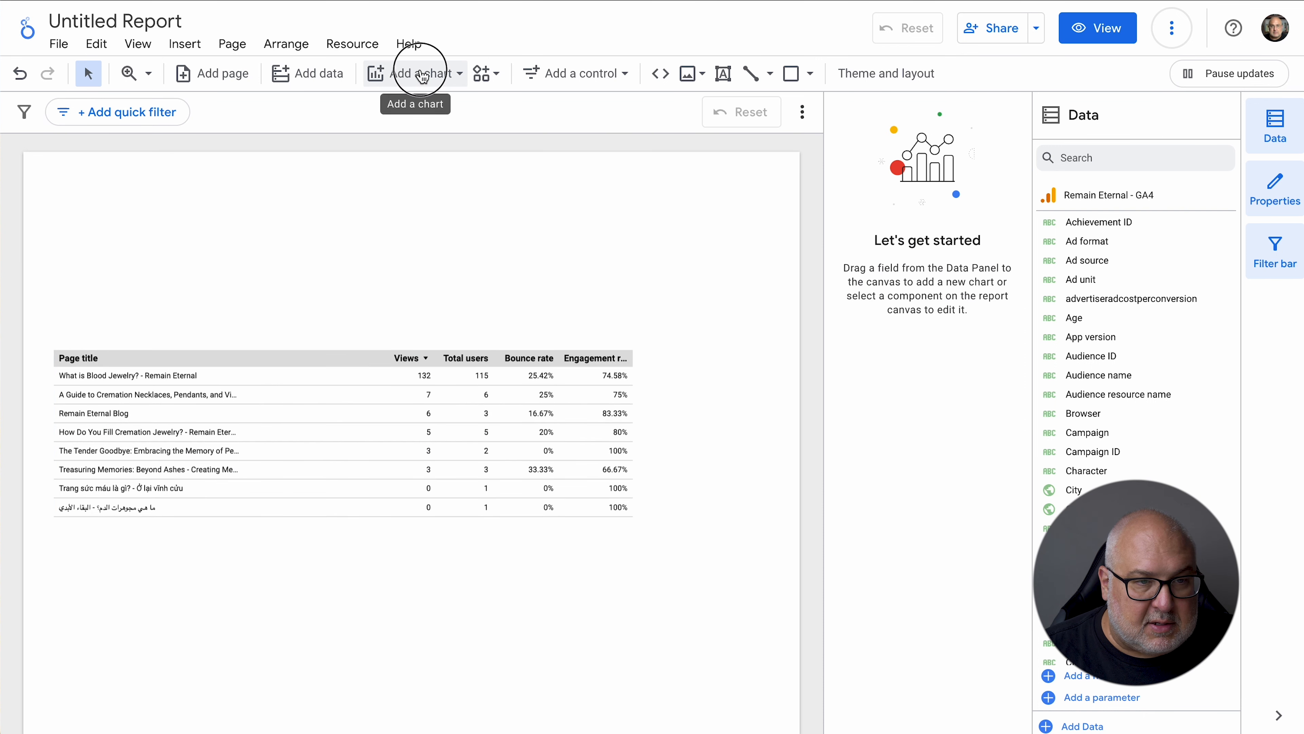
pyautogui.click(393, 198)
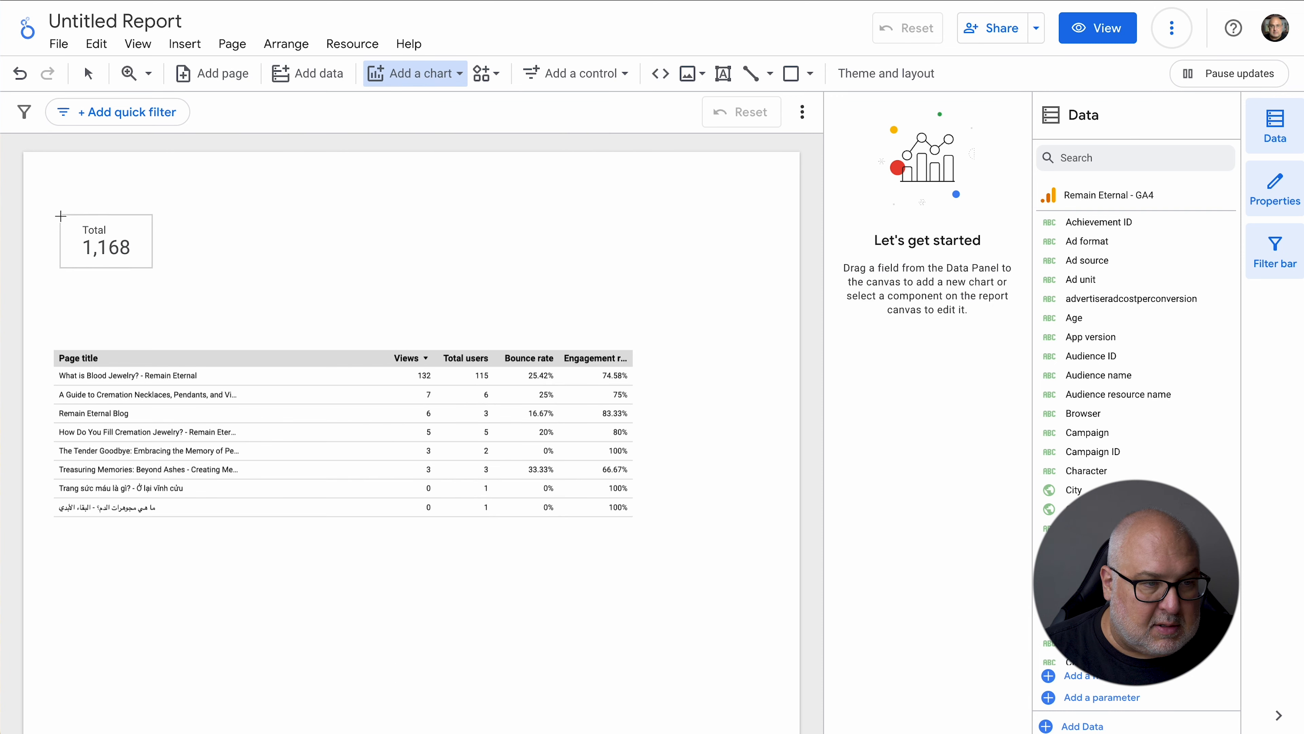
pyautogui.click(60, 215)
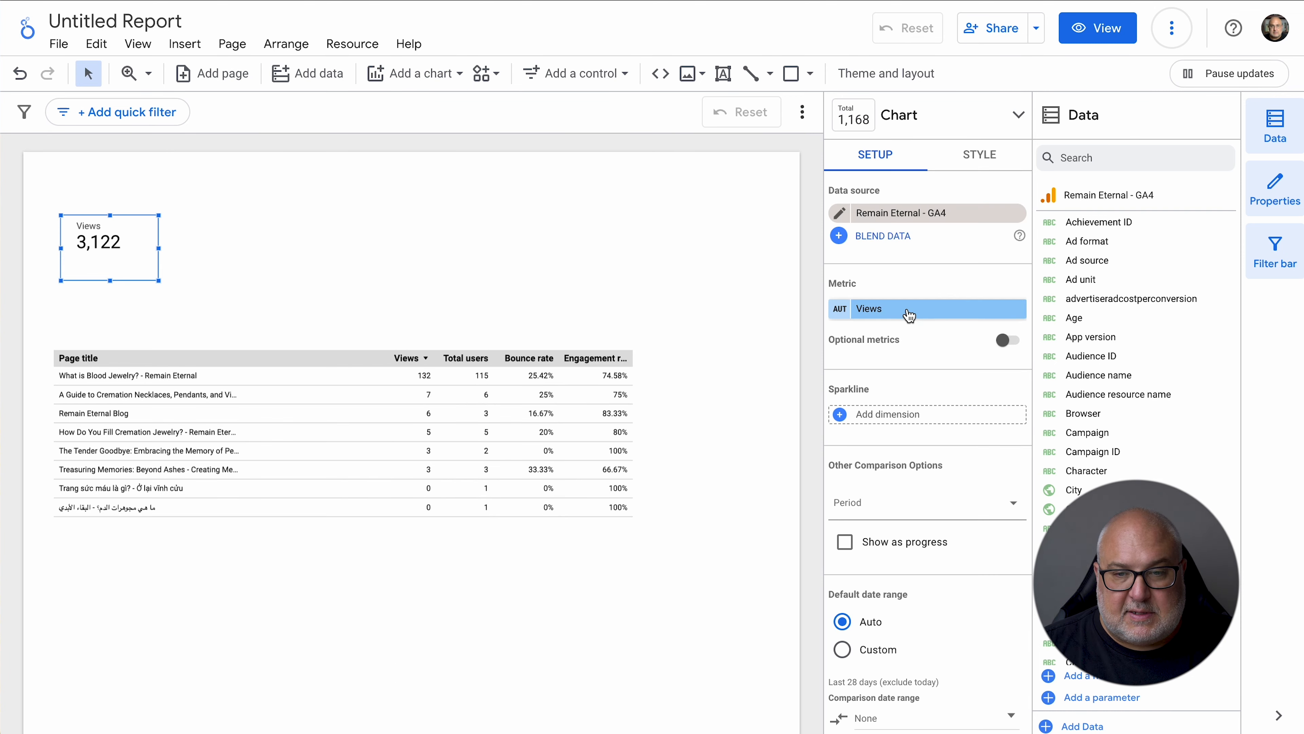
# Set the Views scorecard's label font size to 48px and turn on compact numbers for its primary metric
pyautogui.click(981, 154)
pyautogui.scroll(-5, 960, 406)
pyautogui.scroll(-5, 959, 417)
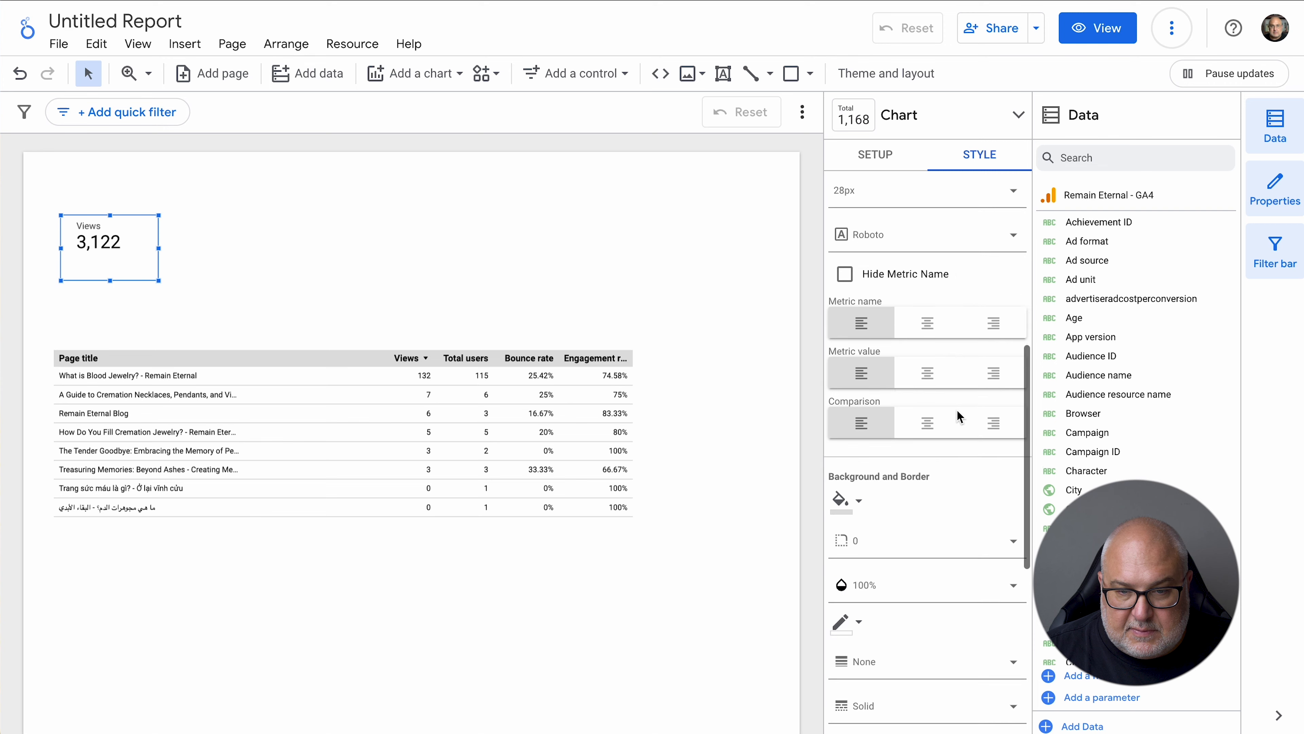
pyautogui.scroll(3, 960, 418)
pyautogui.scroll(3, 917, 280)
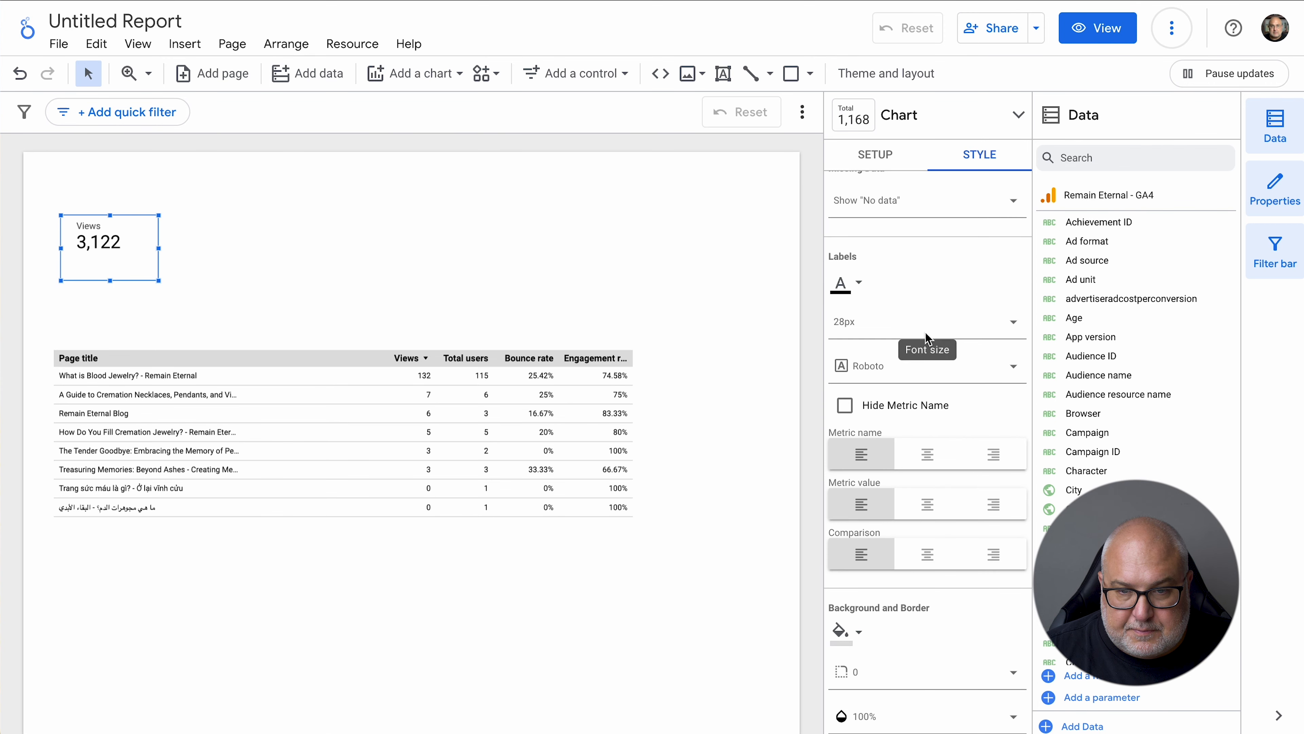
pyautogui.click(1013, 322)
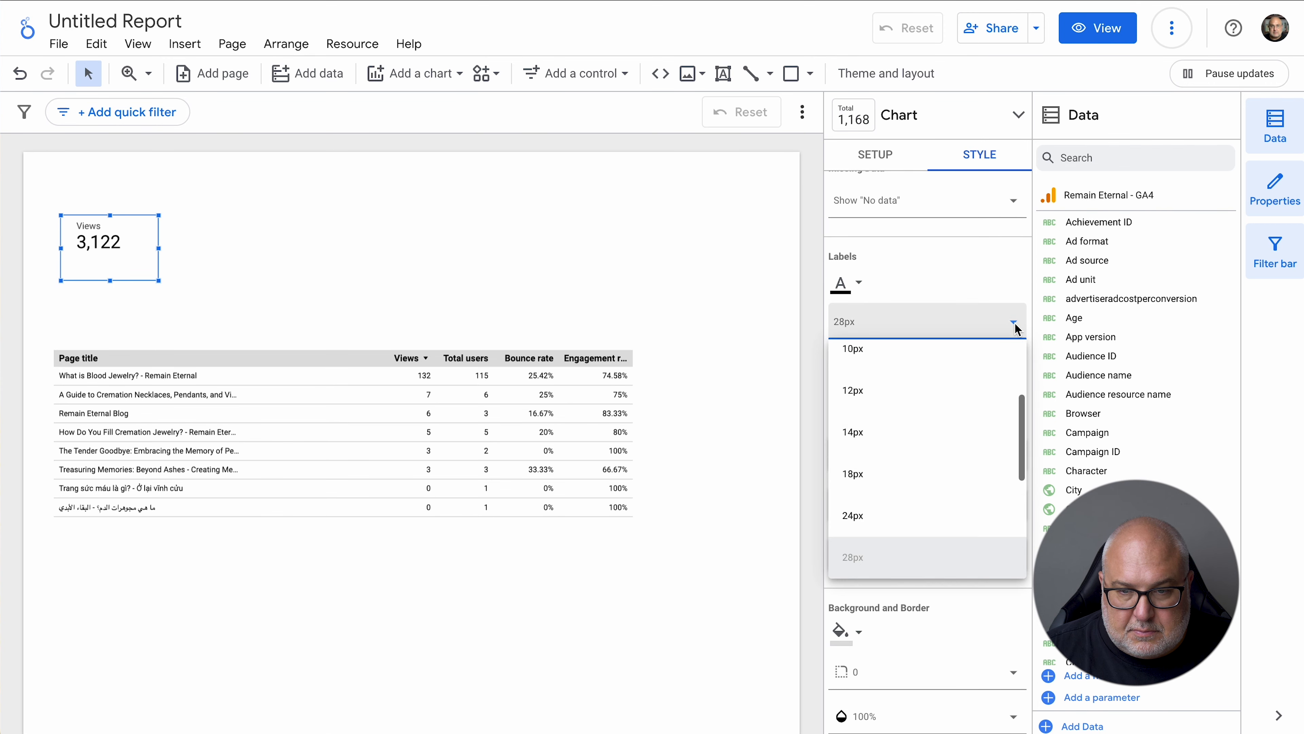
pyautogui.click(922, 542)
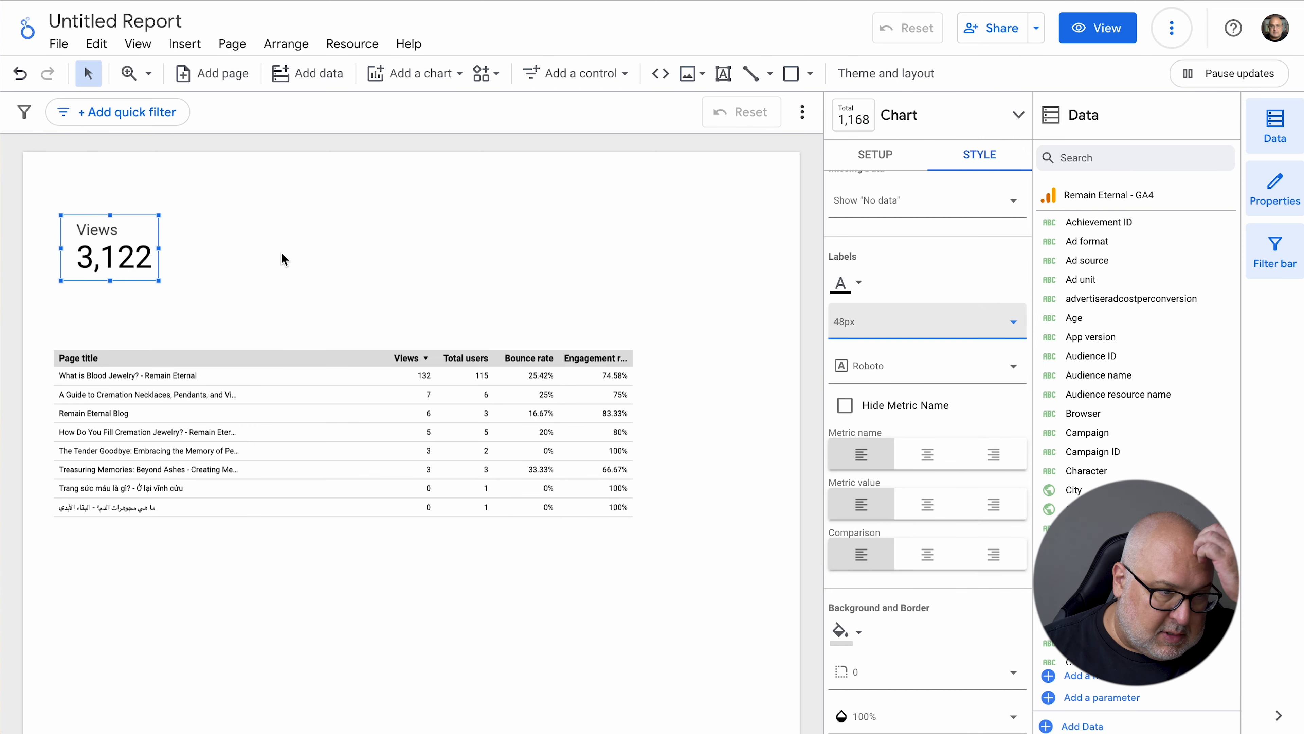
pyautogui.scroll(4, 986, 288)
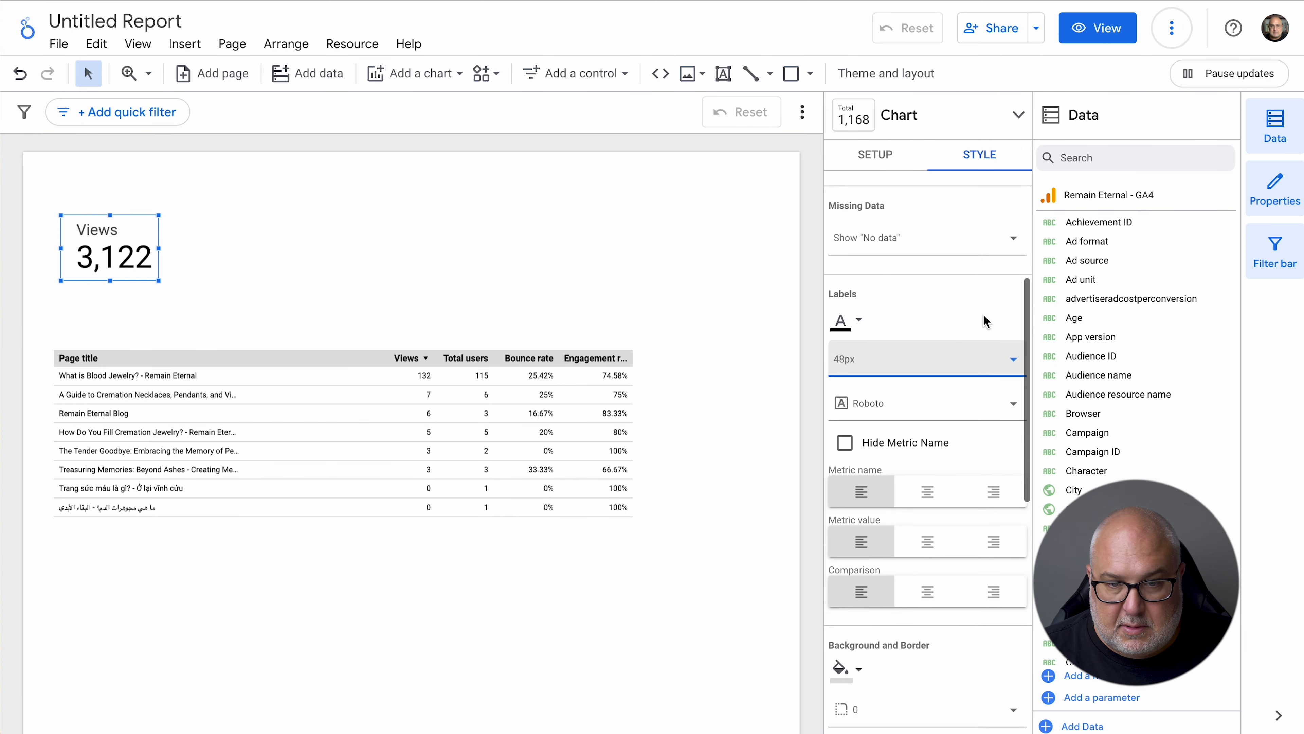
pyautogui.click(844, 256)
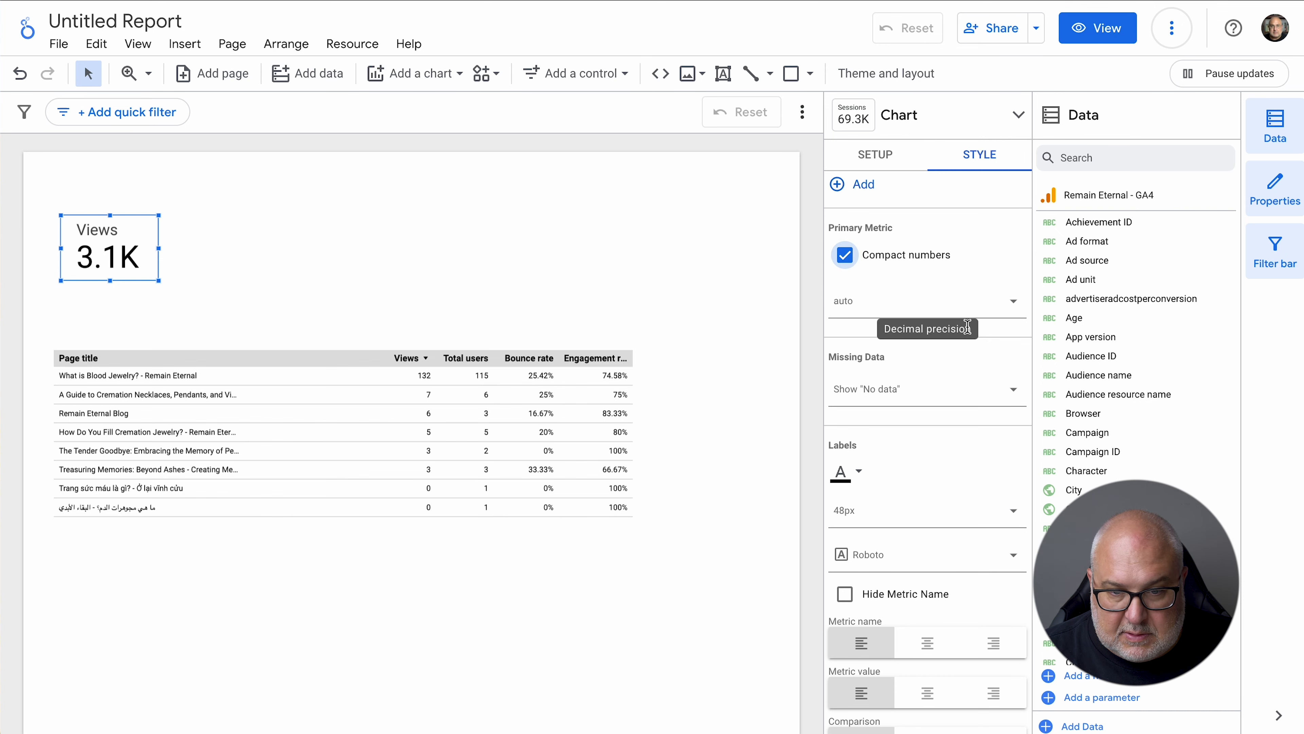
# Give the Views scorecard a black border with a weight of 1
pyautogui.scroll(-8, 938, 329)
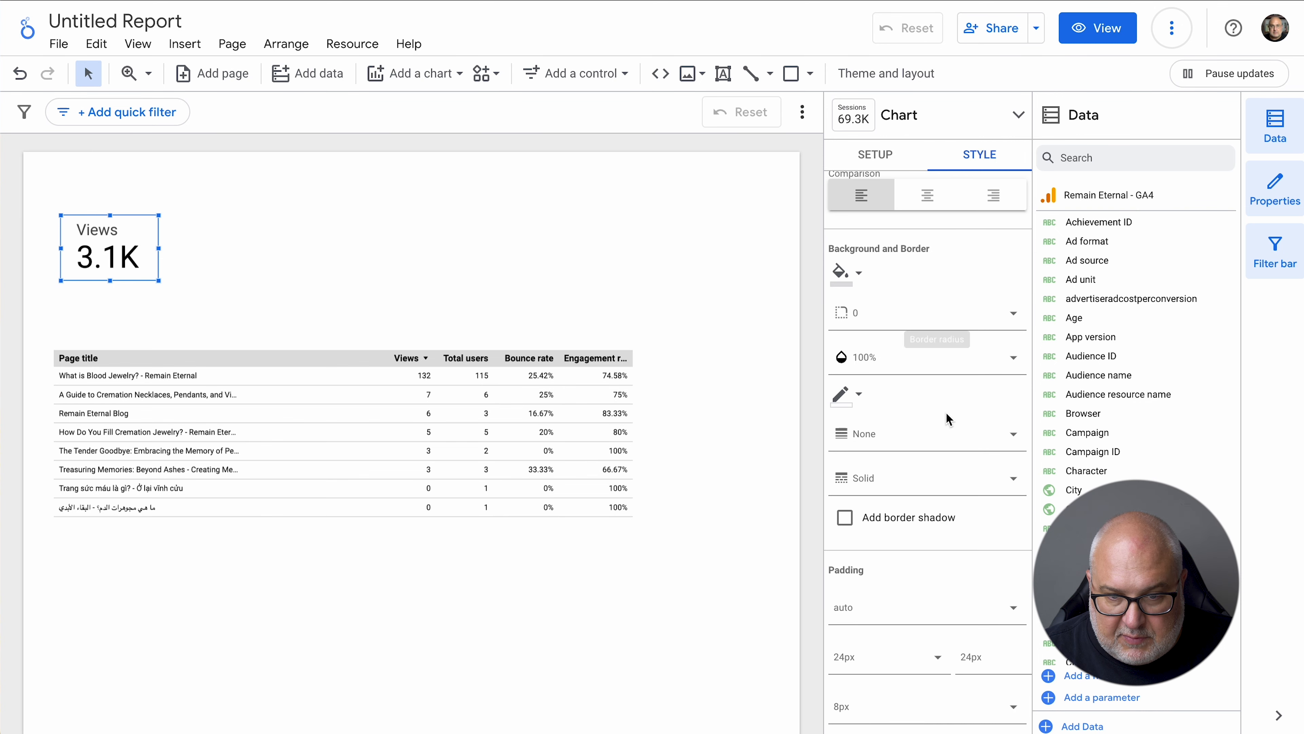
pyautogui.click(929, 435)
pyautogui.click(873, 520)
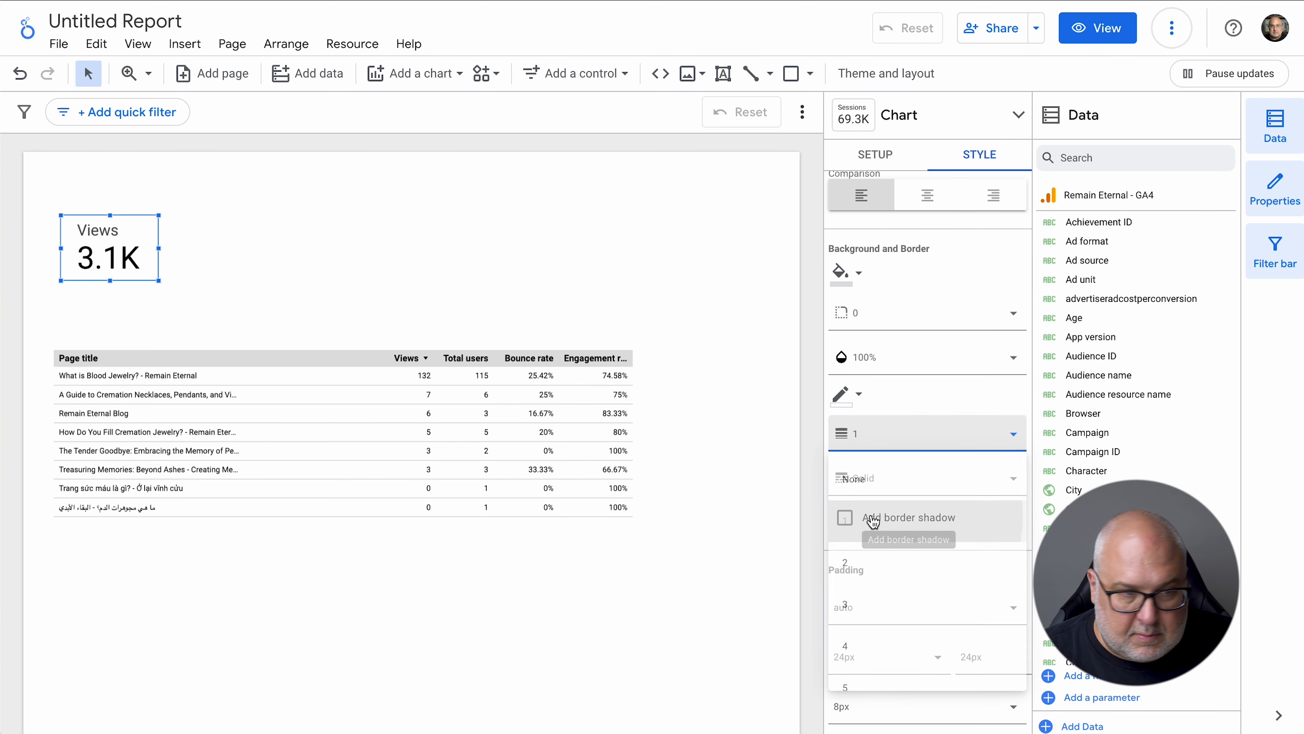
pyautogui.click(664, 275)
pyautogui.click(84, 254)
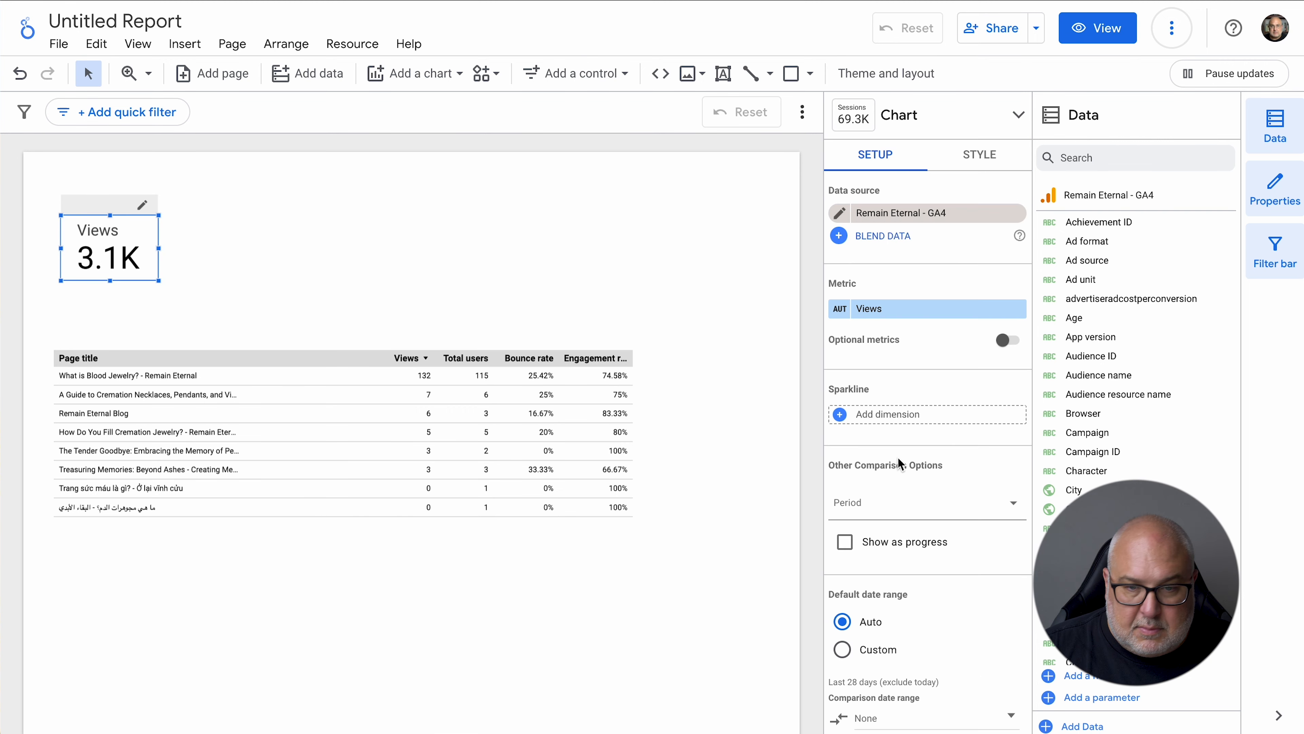
pyautogui.click(977, 167)
pyautogui.scroll(-10, 964, 516)
pyautogui.scroll(-4, 967, 516)
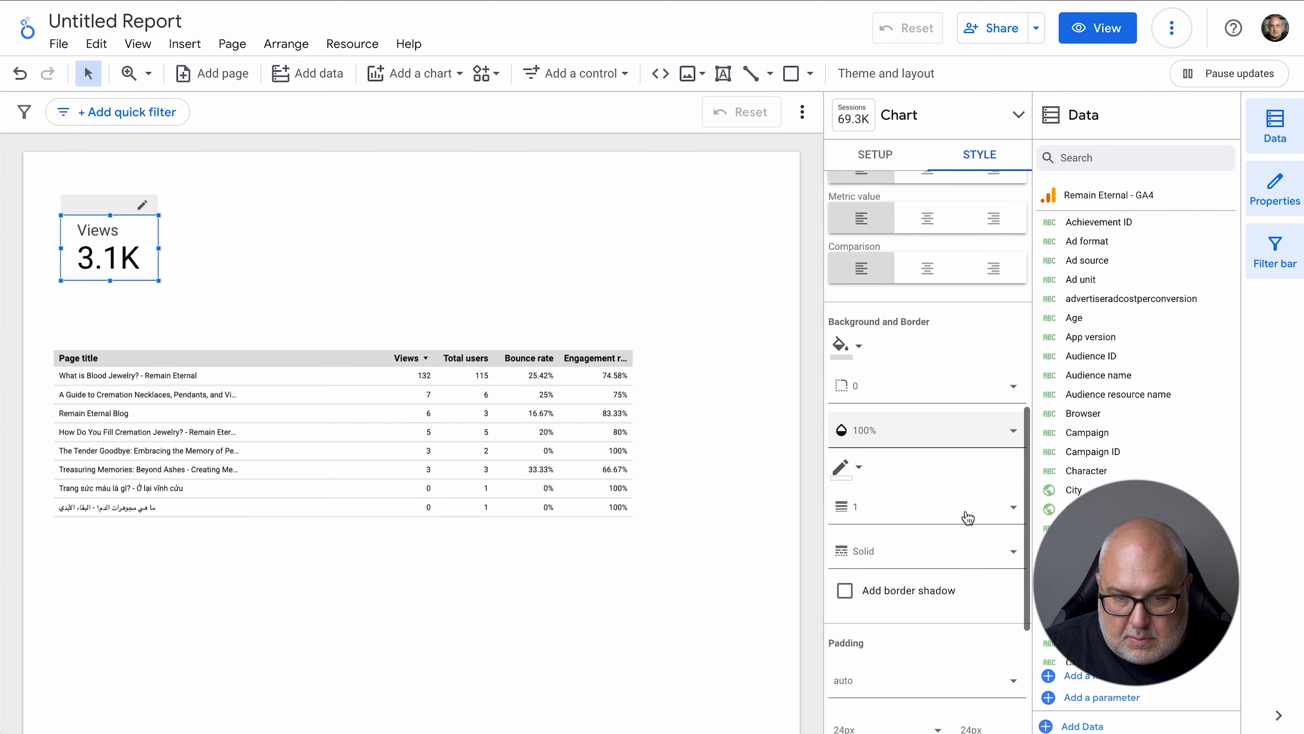
pyautogui.click(864, 390)
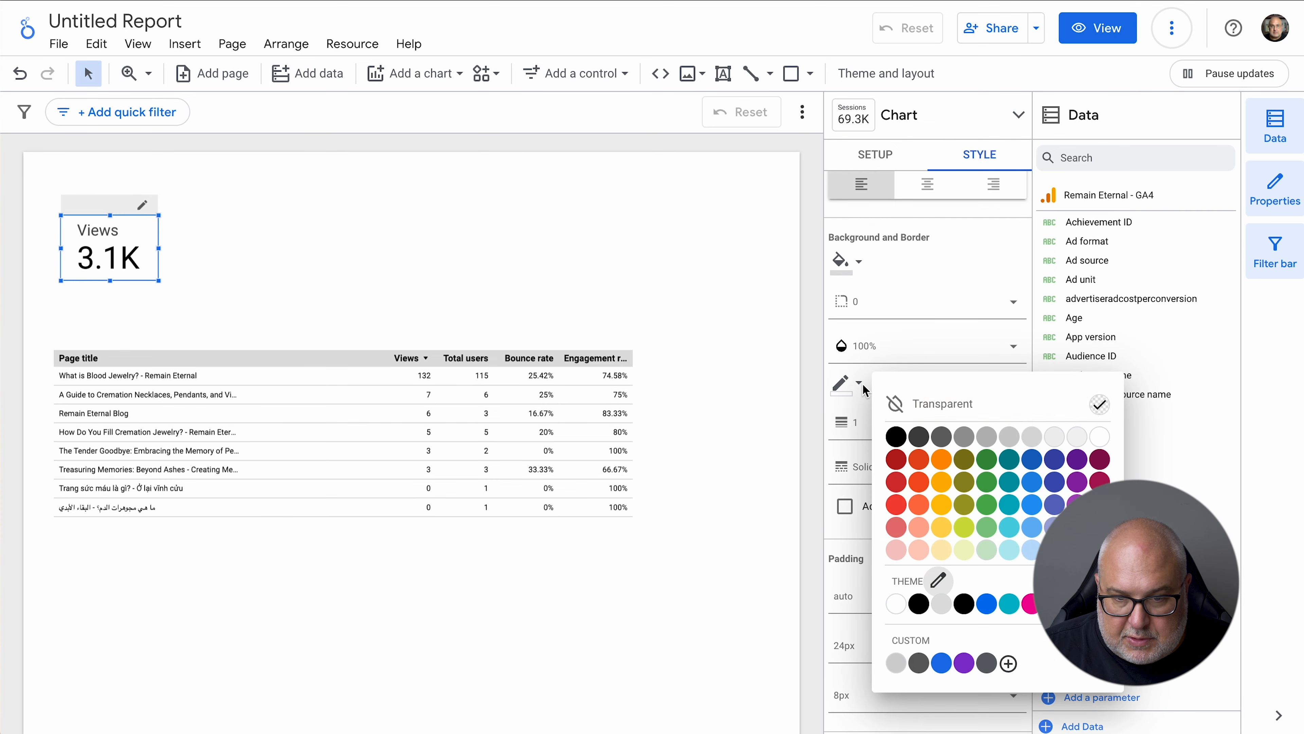
pyautogui.click(896, 438)
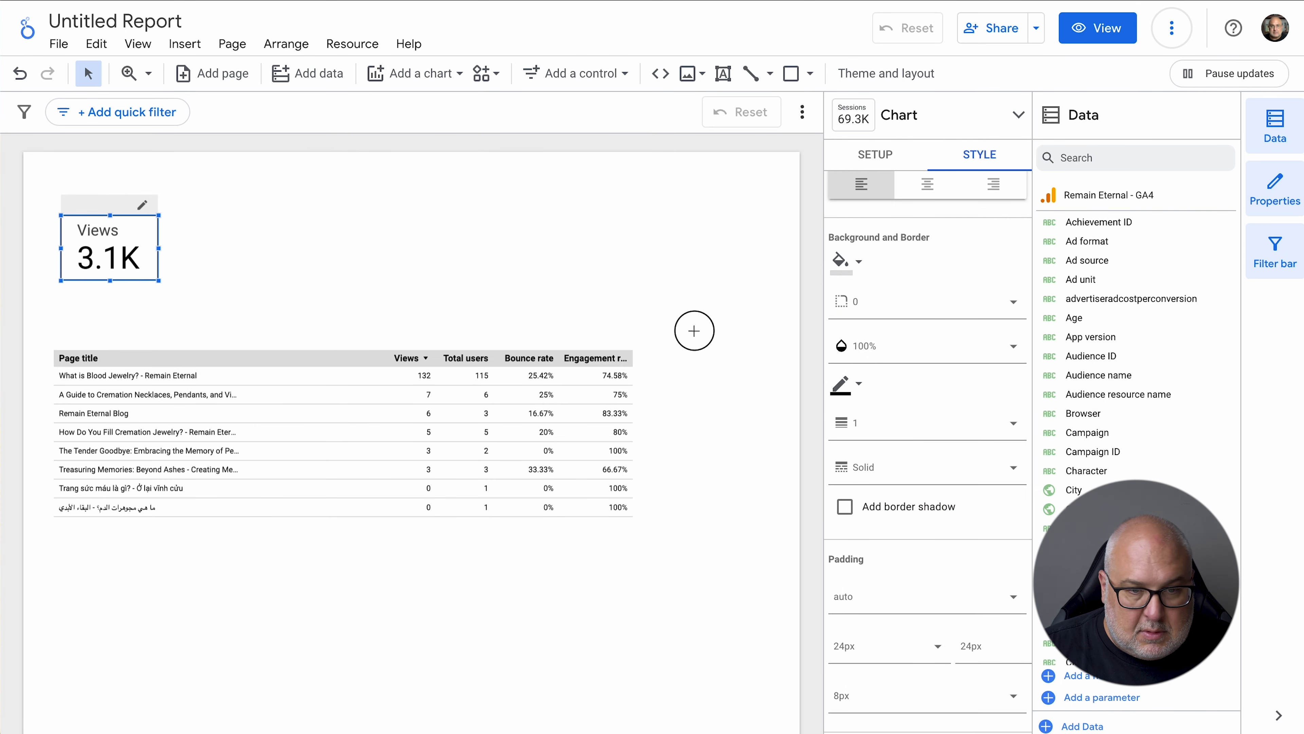
pyautogui.click(696, 334)
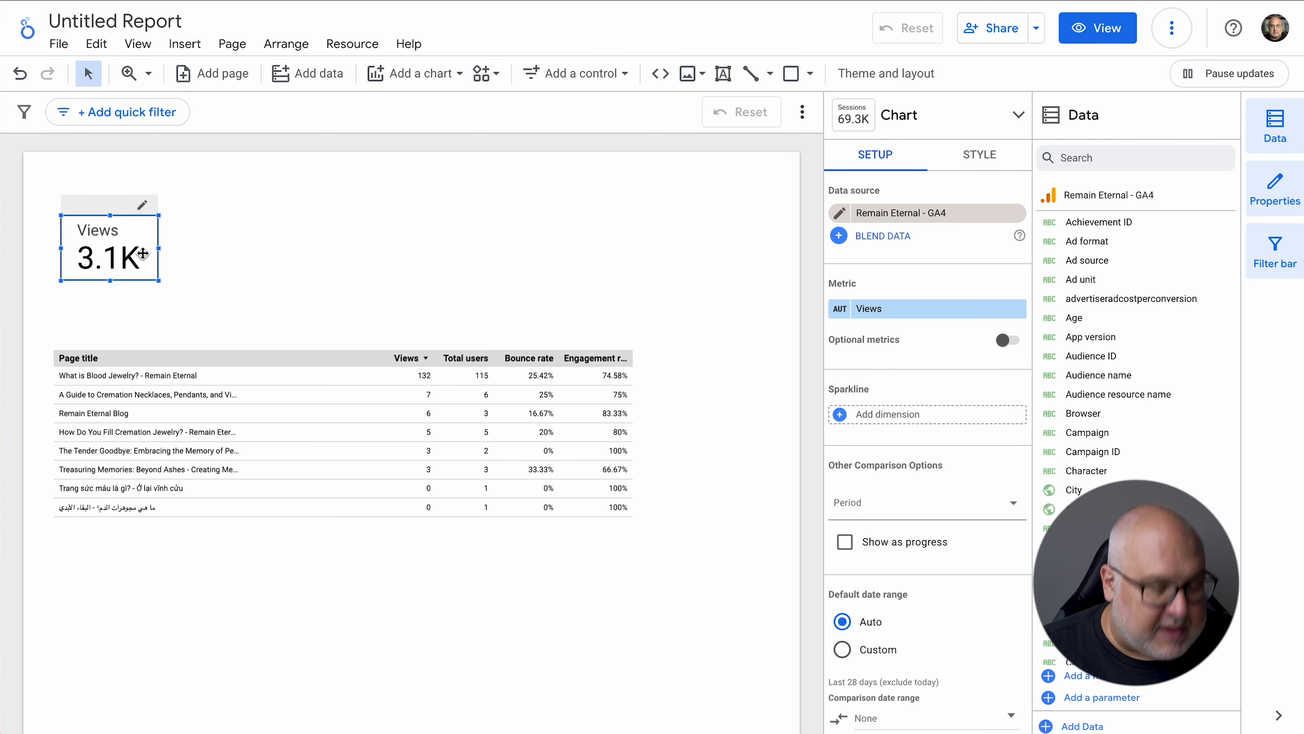
# Duplicate the Views scorecard, then duplicate the pair, lining up four evenly spaced cards in a row above the table
pyautogui.hotkey('ctrl', 'd')
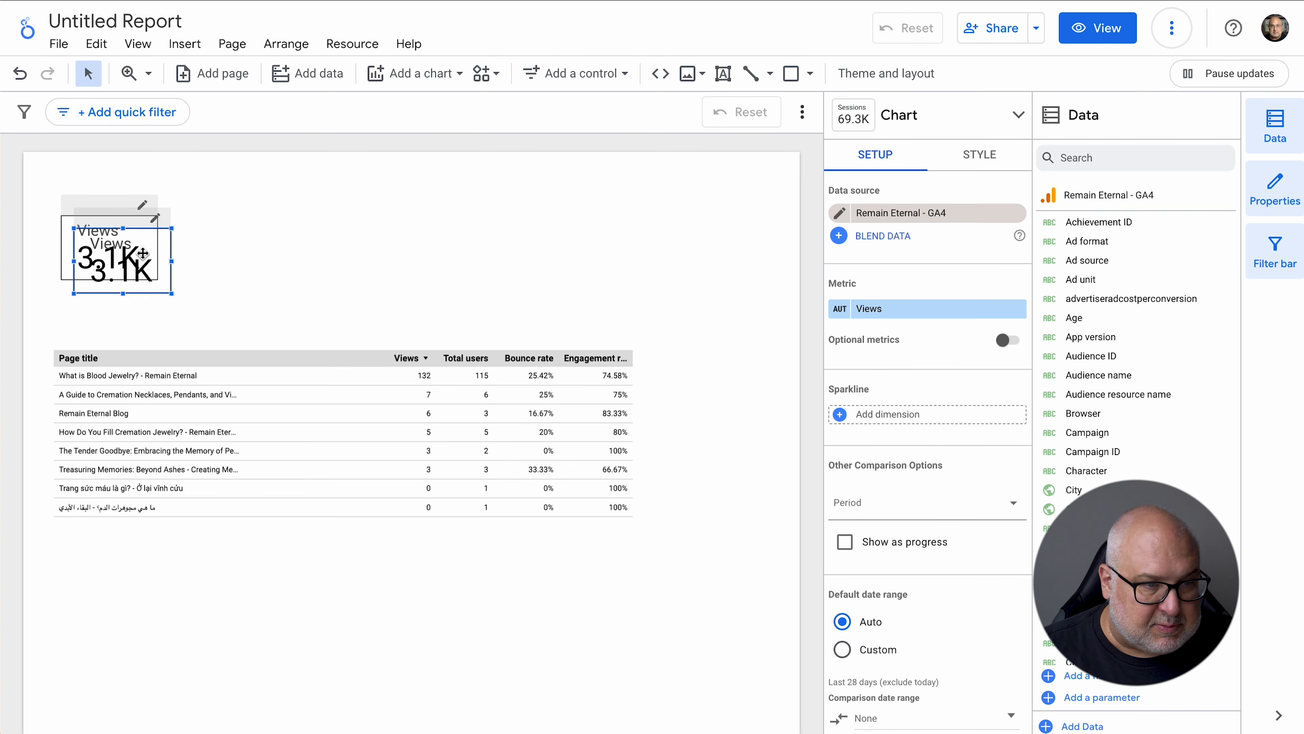
pyautogui.moveTo(143, 252); pyautogui.dragTo(234, 240)
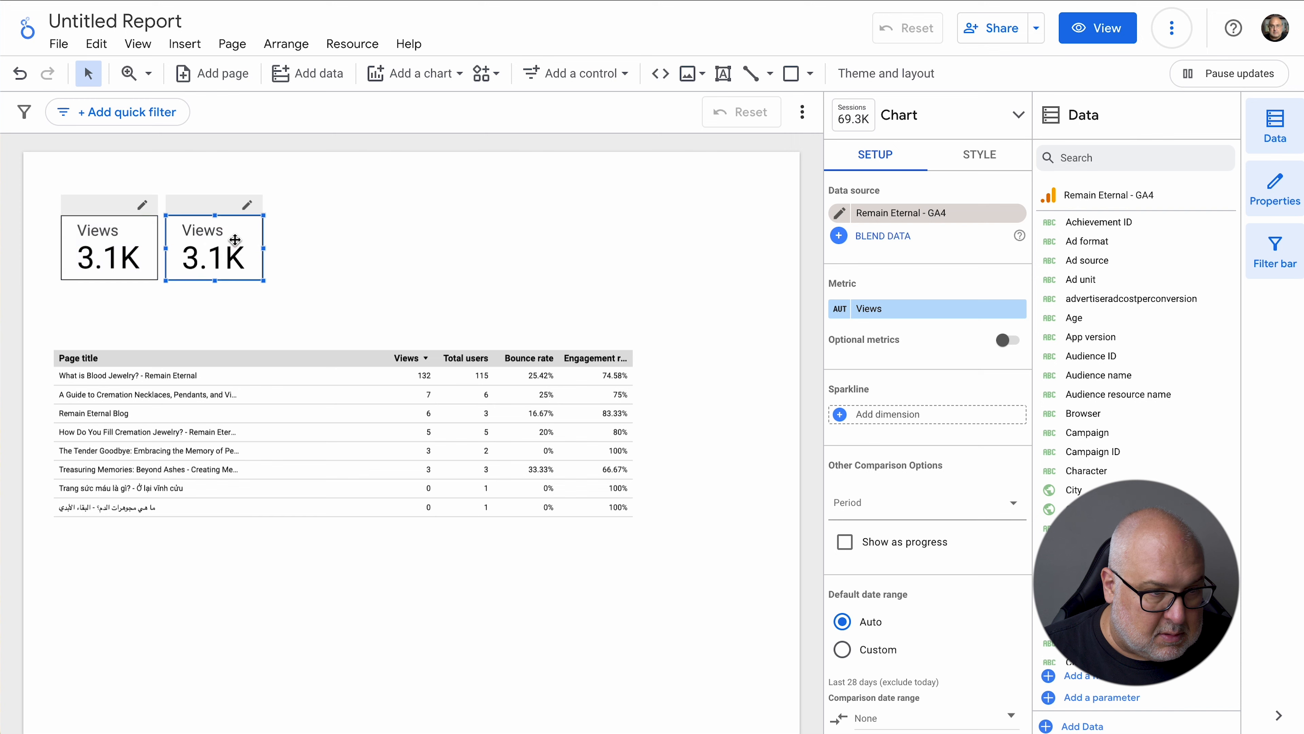
pyautogui.moveTo(94, 280); pyautogui.dragTo(90, 290)
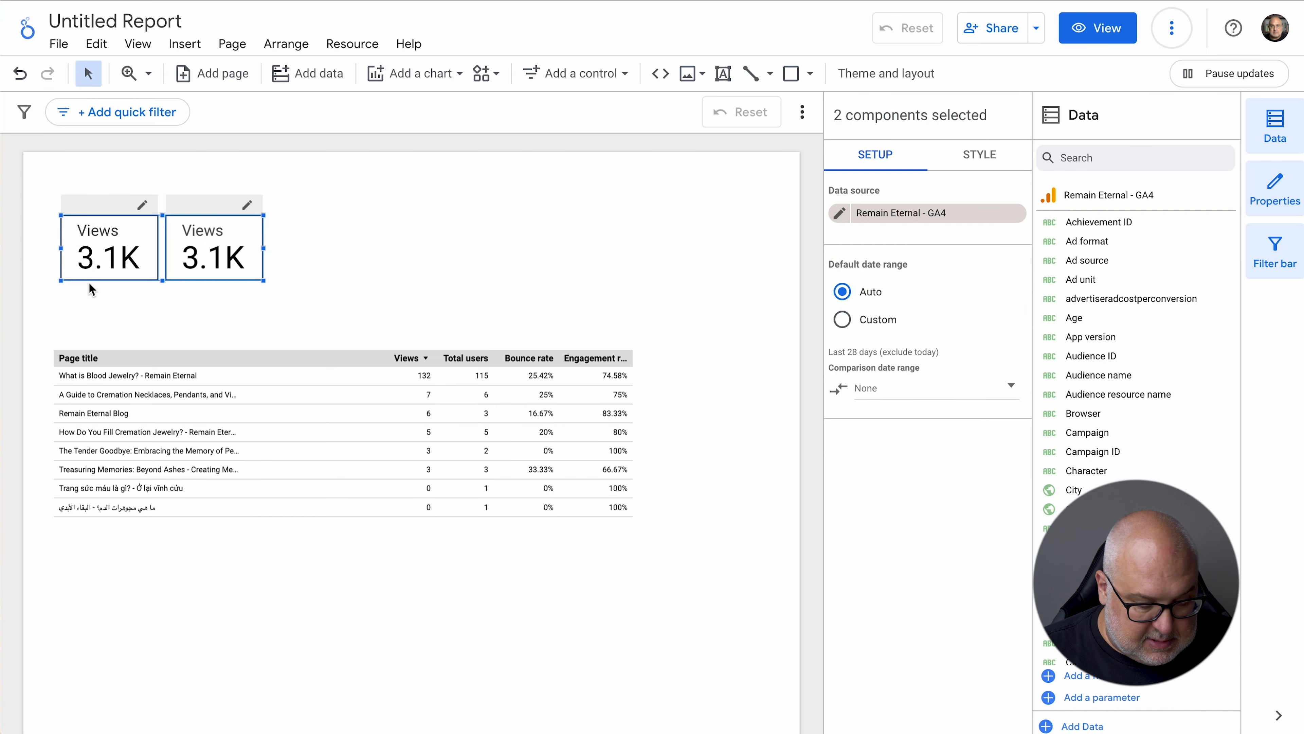
pyautogui.hotkey('ctrl', 'd')
pyautogui.moveTo(197, 277); pyautogui.dragTo(400, 276)
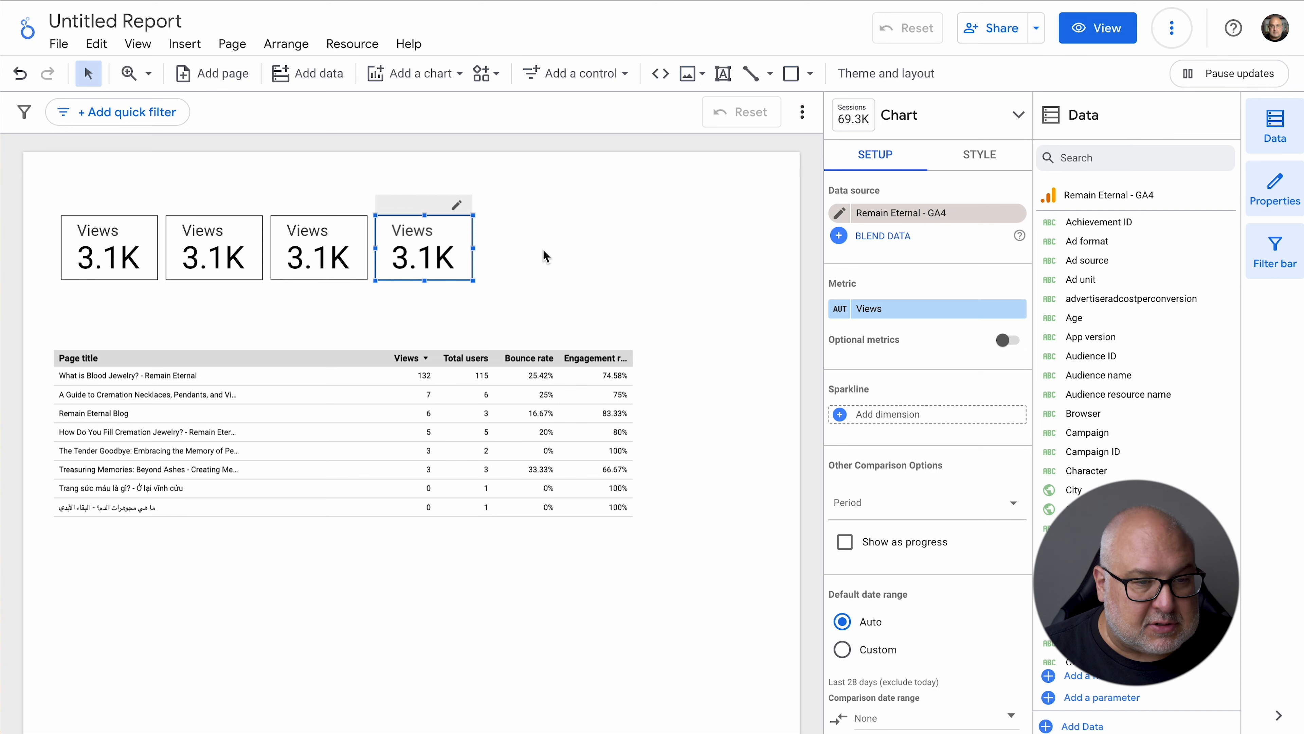
pyautogui.click(548, 248)
# Change the second scorecard's metric to Total users
pyautogui.click(226, 262)
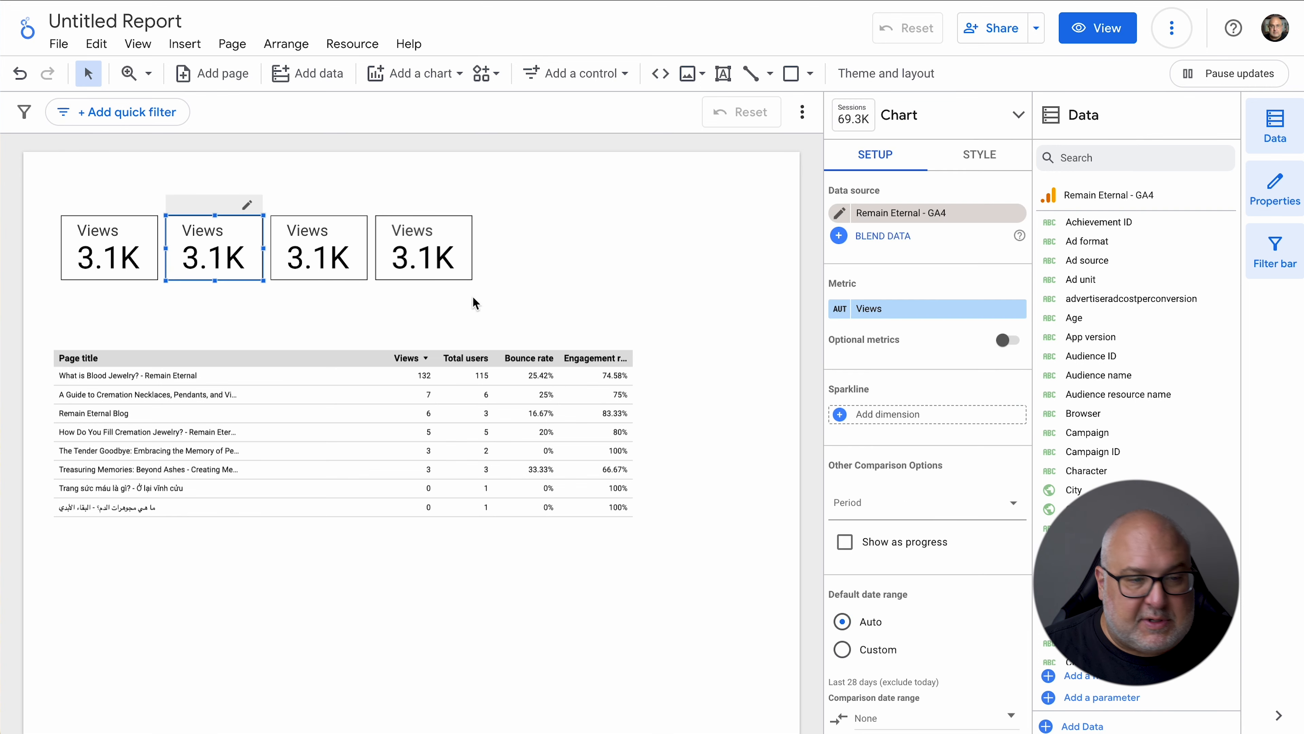
pyautogui.click(928, 314)
pyautogui.write('Users')
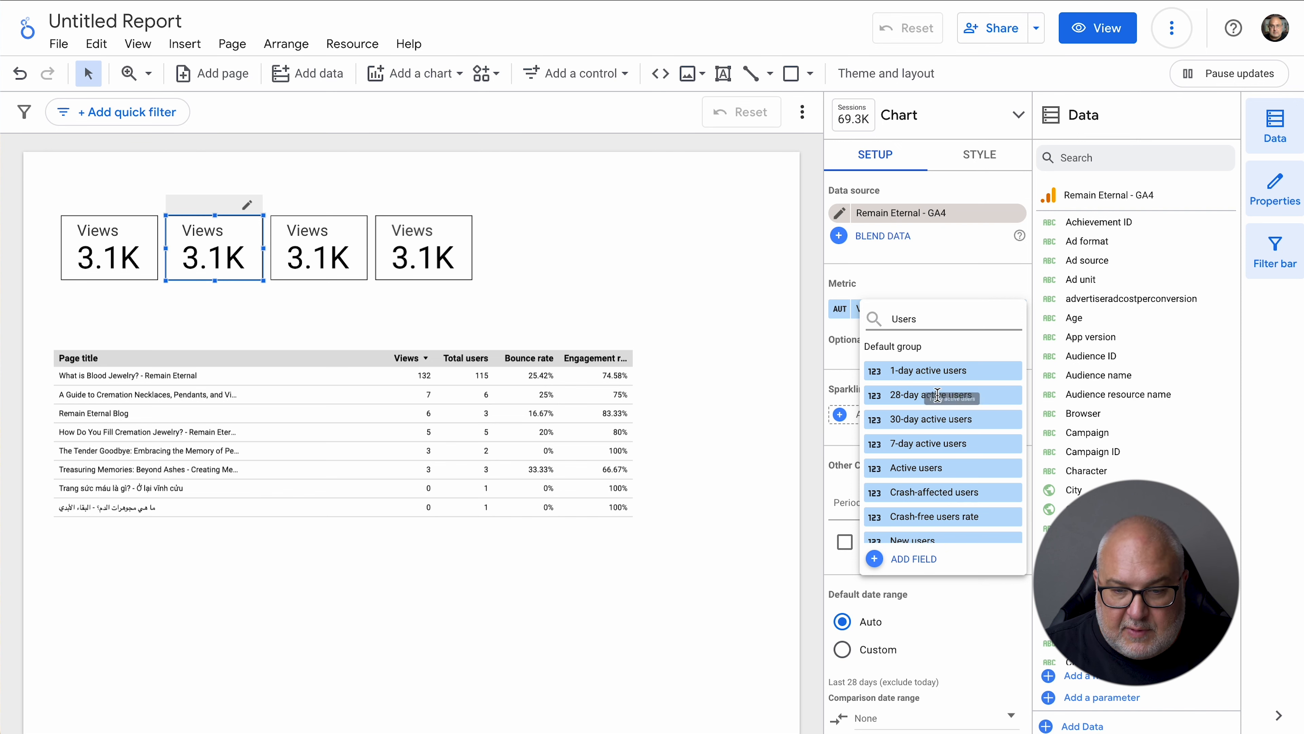
pyautogui.scroll(-1, 962, 445)
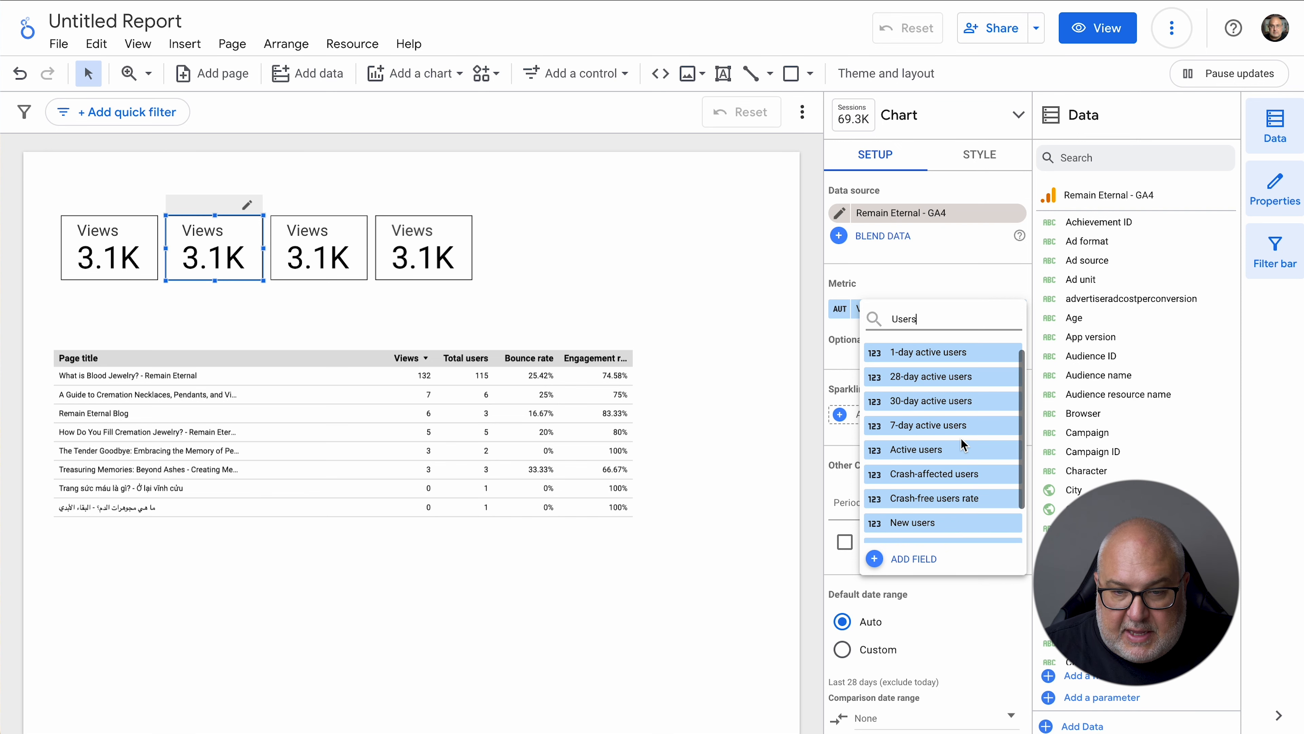
pyautogui.scroll(-3, 962, 447)
pyautogui.click(930, 530)
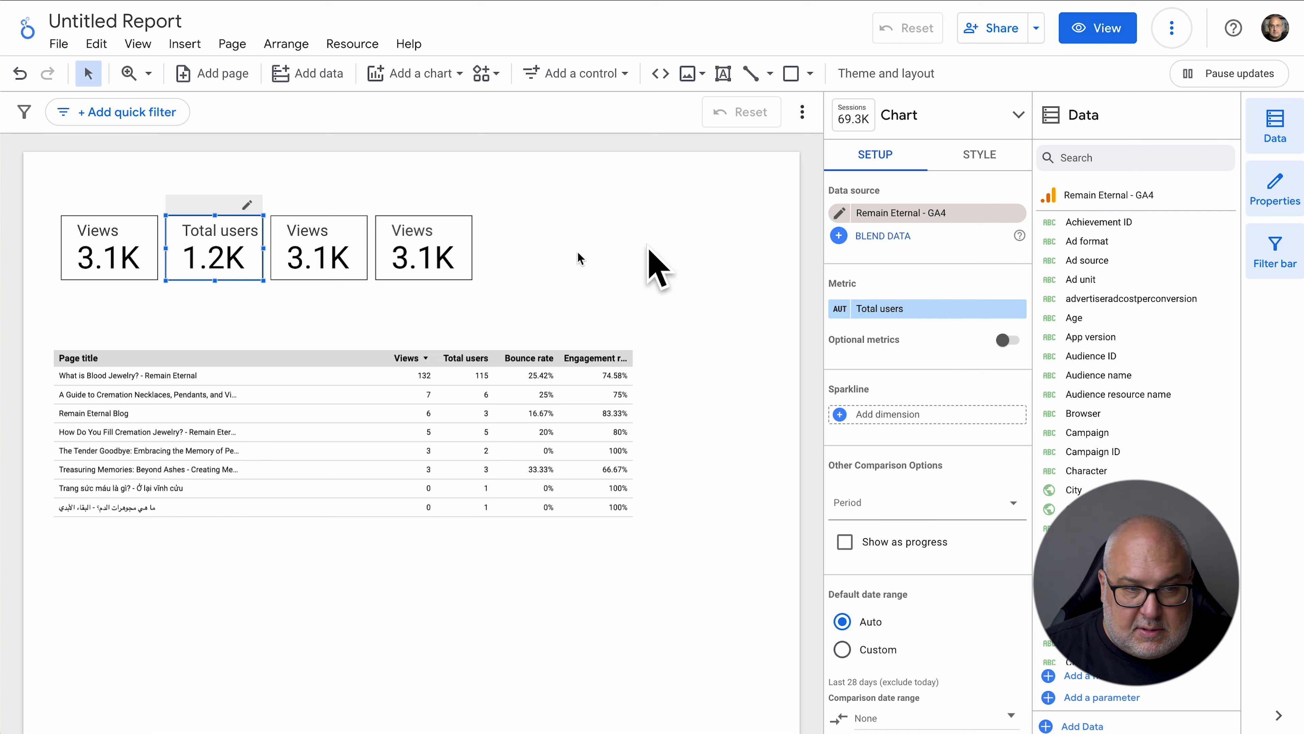
# Change the third scorecard's metric to Bounce rate
pyautogui.click(319, 254)
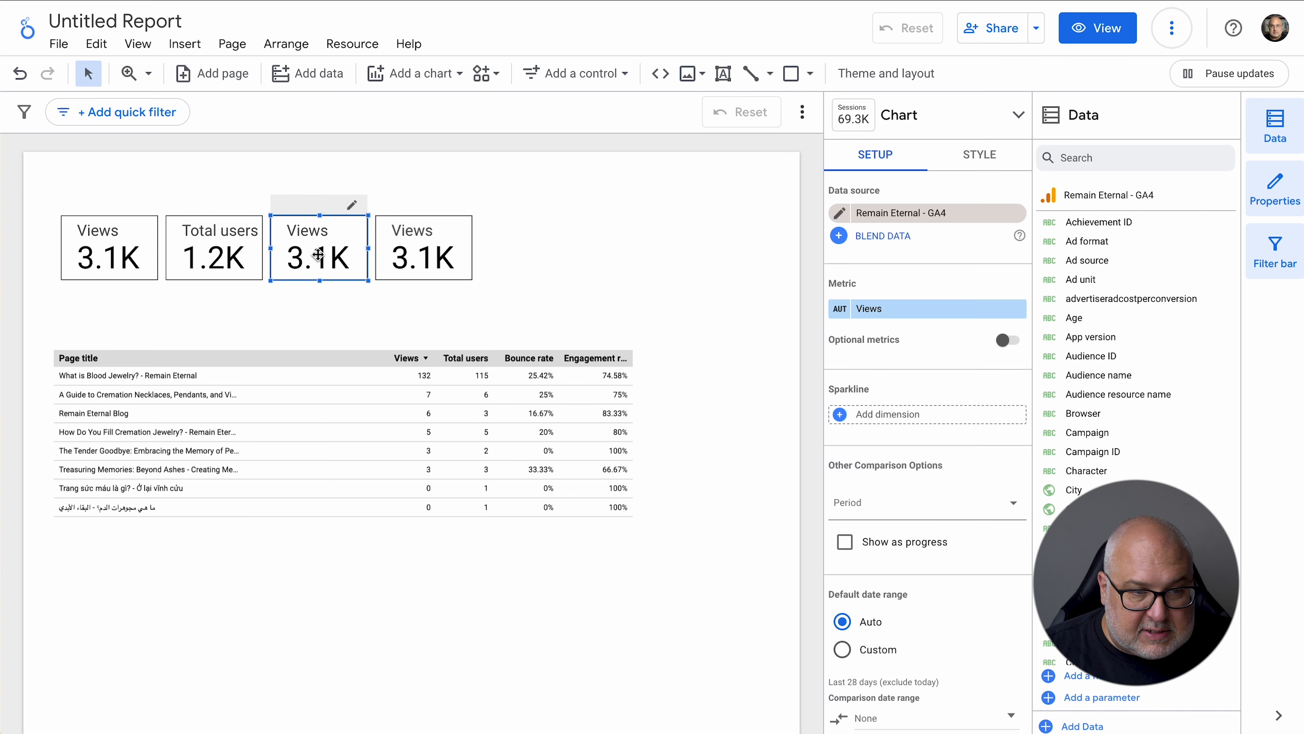
pyautogui.click(931, 309)
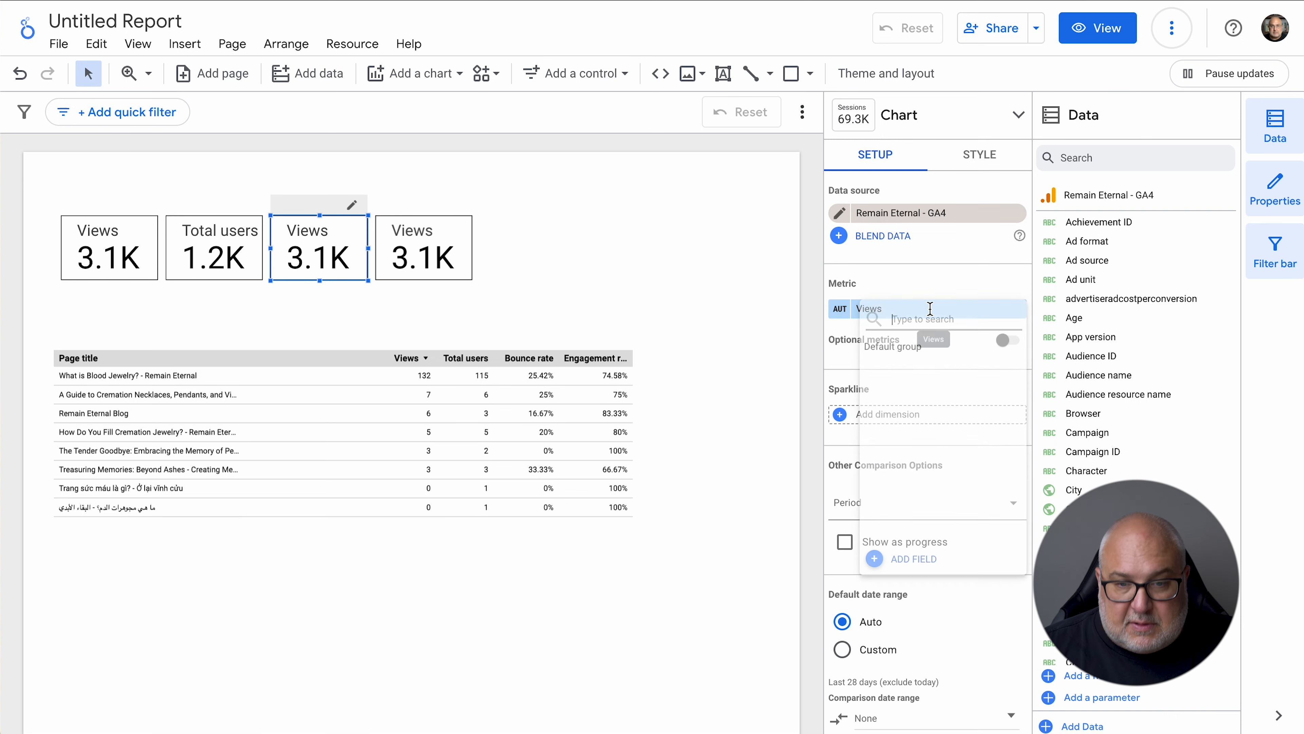
pyautogui.write('Bounce')
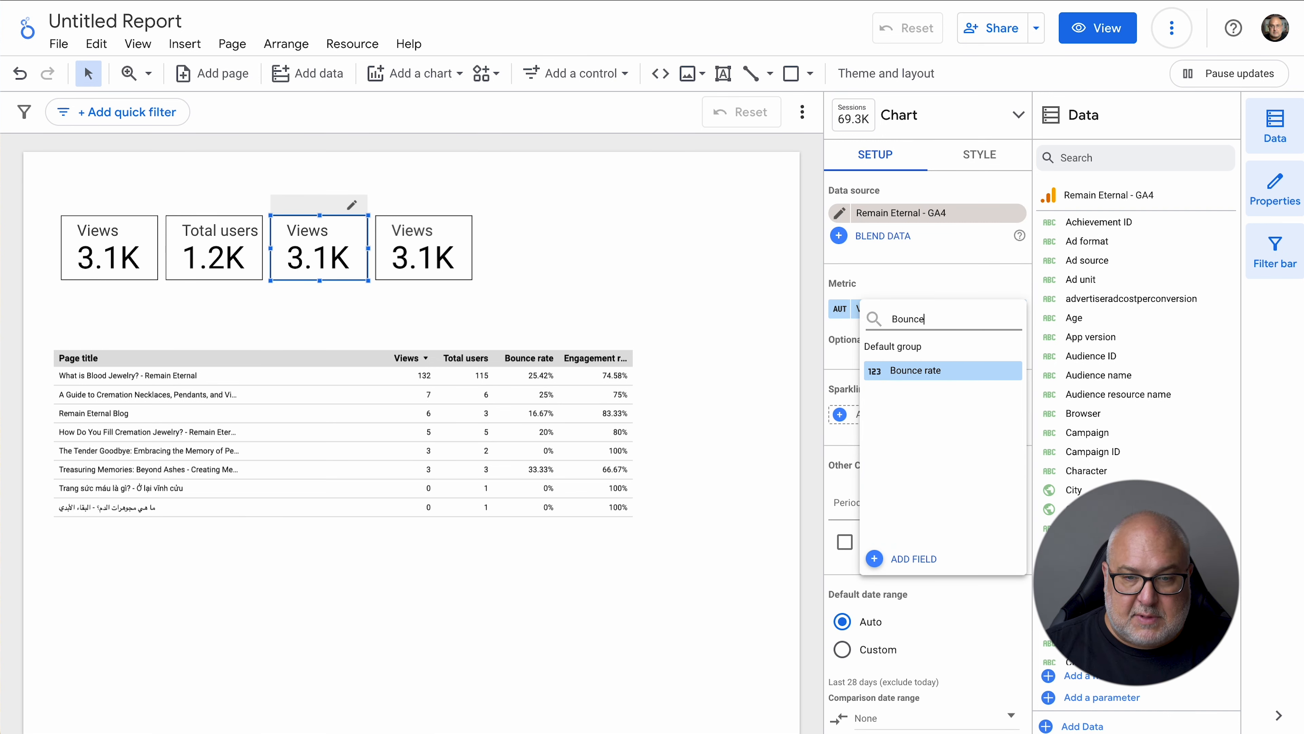
pyautogui.click(931, 370)
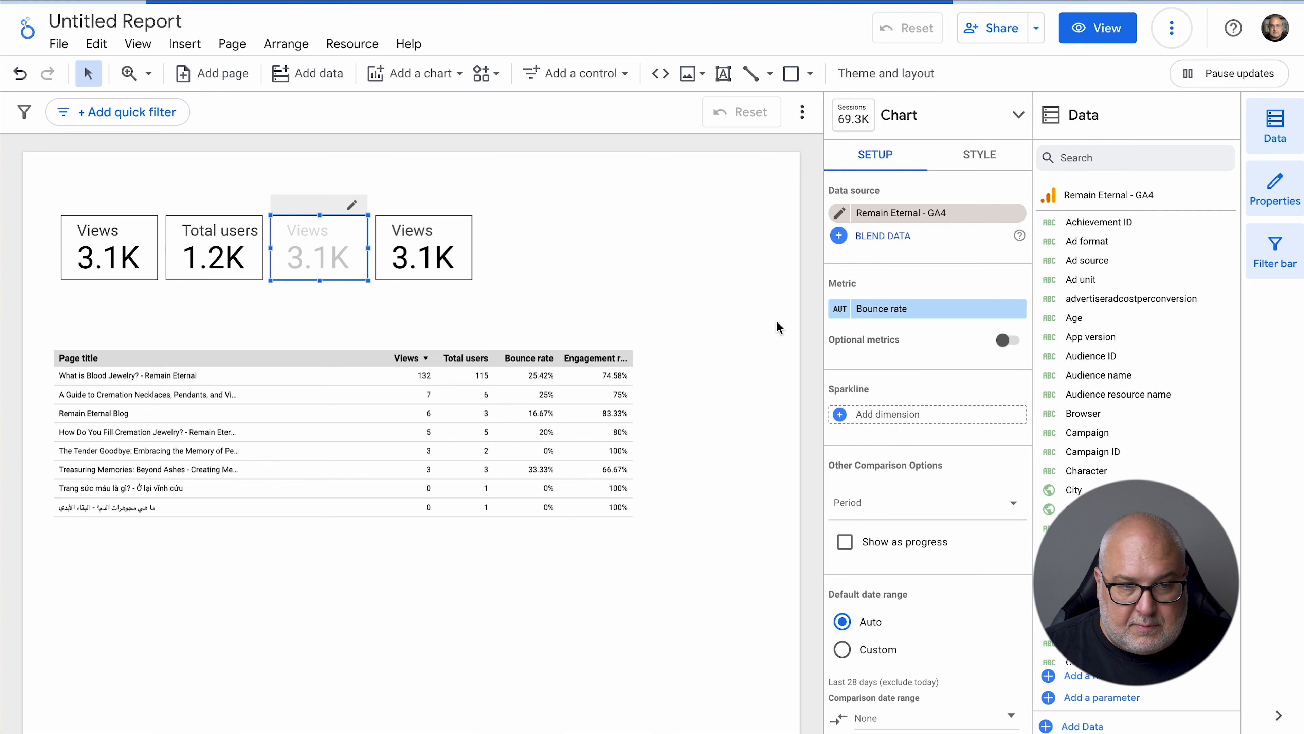
# Change the fourth scorecard's metric to Sessions
pyautogui.click(428, 258)
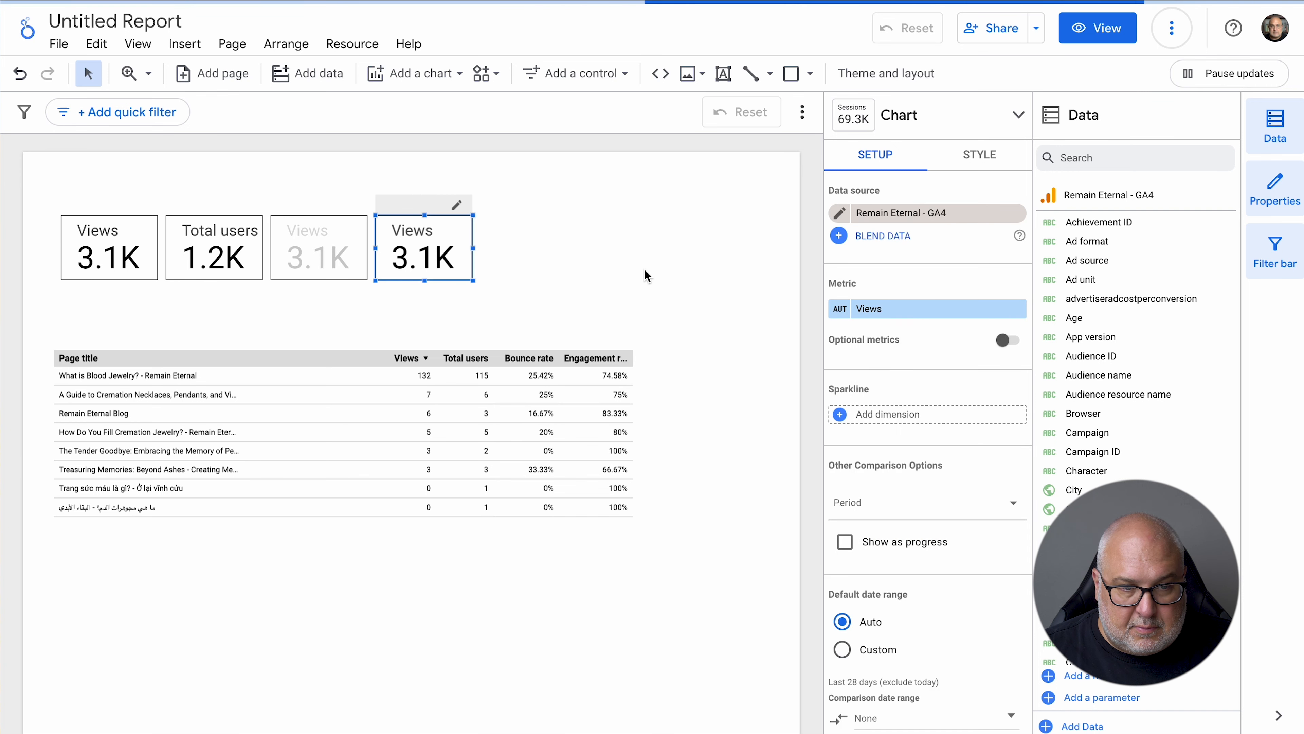
pyautogui.click(894, 311)
pyautogui.write('Sessions')
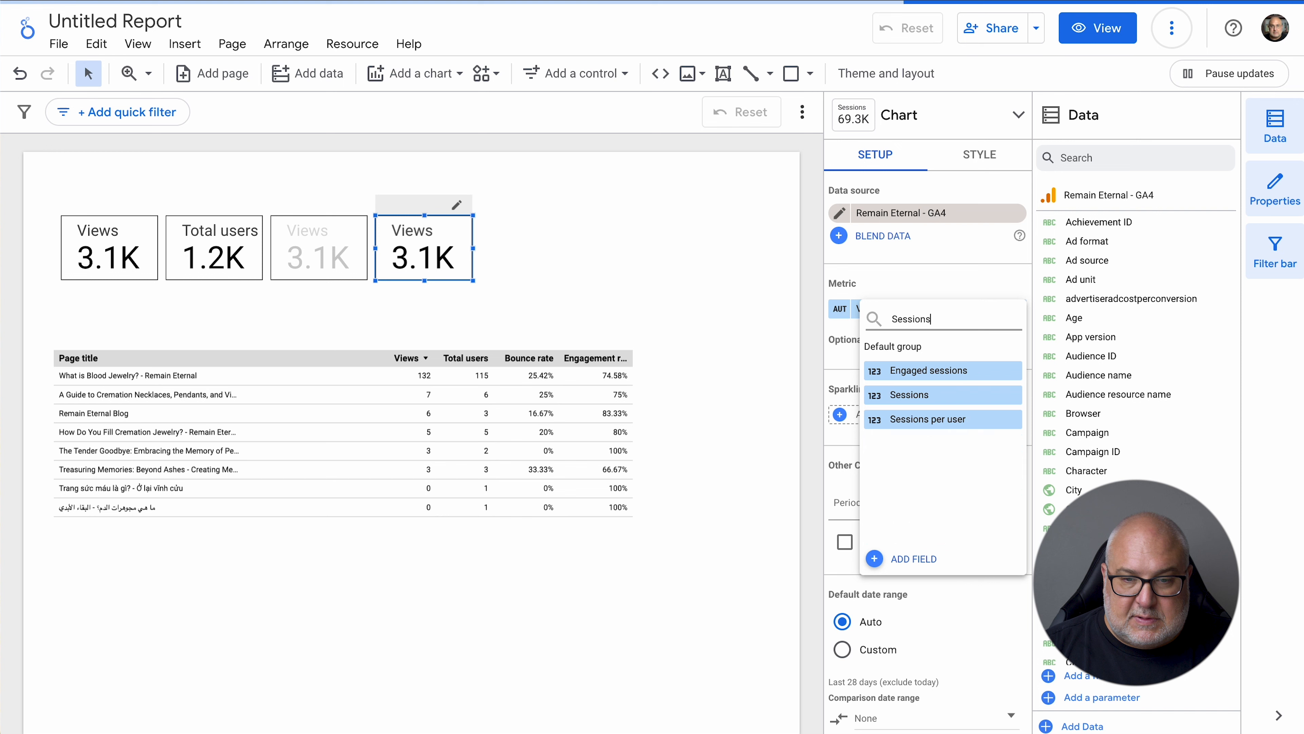
pyautogui.click(909, 394)
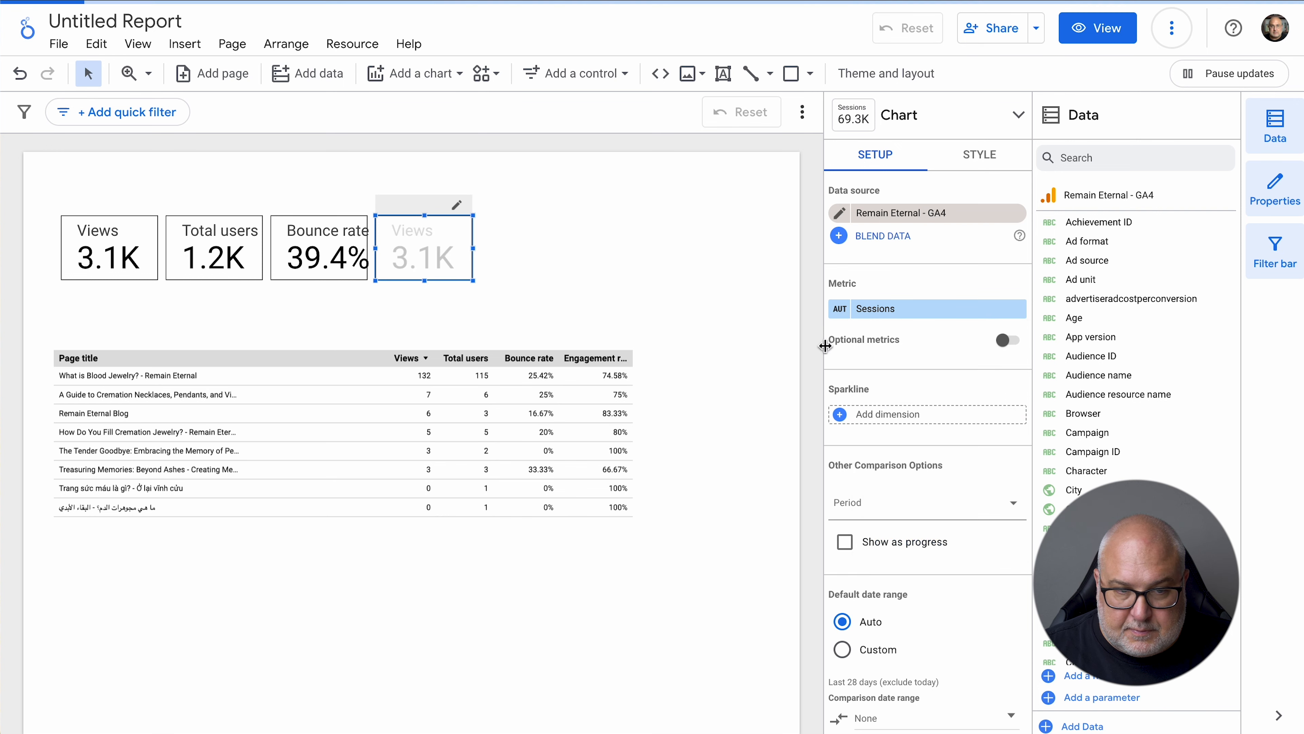
# Place a copy of the Sessions scorecard at the end of the row and change its metric to Engagement rate
pyautogui.hotkey('ctrl', 'v')
pyautogui.moveTo(458, 270); pyautogui.dragTo(550, 255)
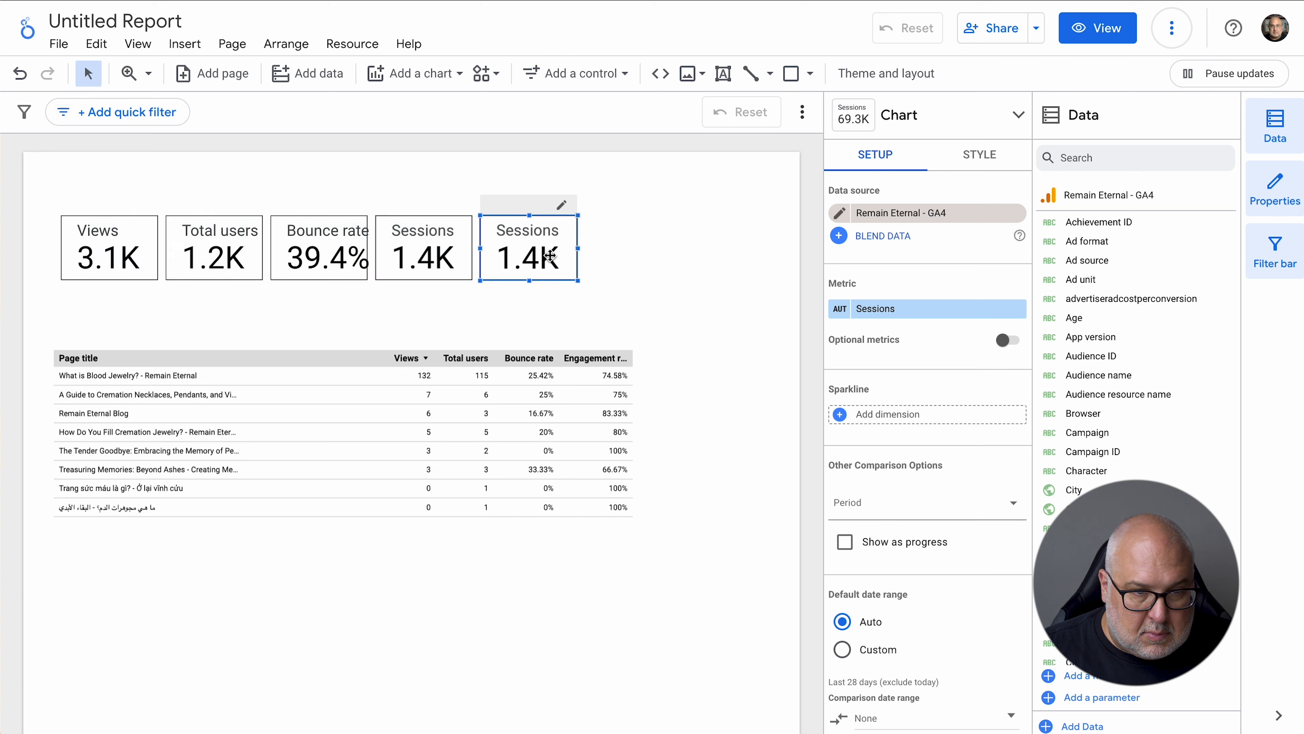
pyautogui.click(905, 308)
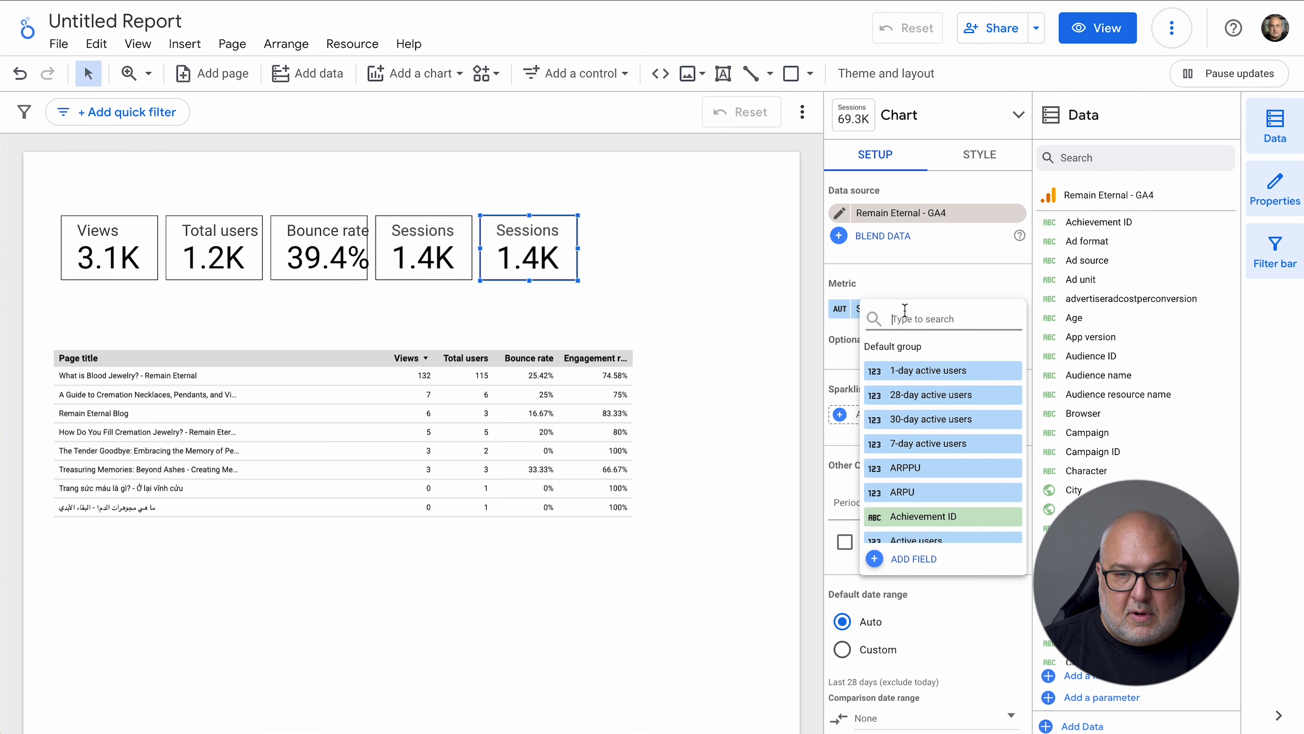
pyautogui.write('Engag')
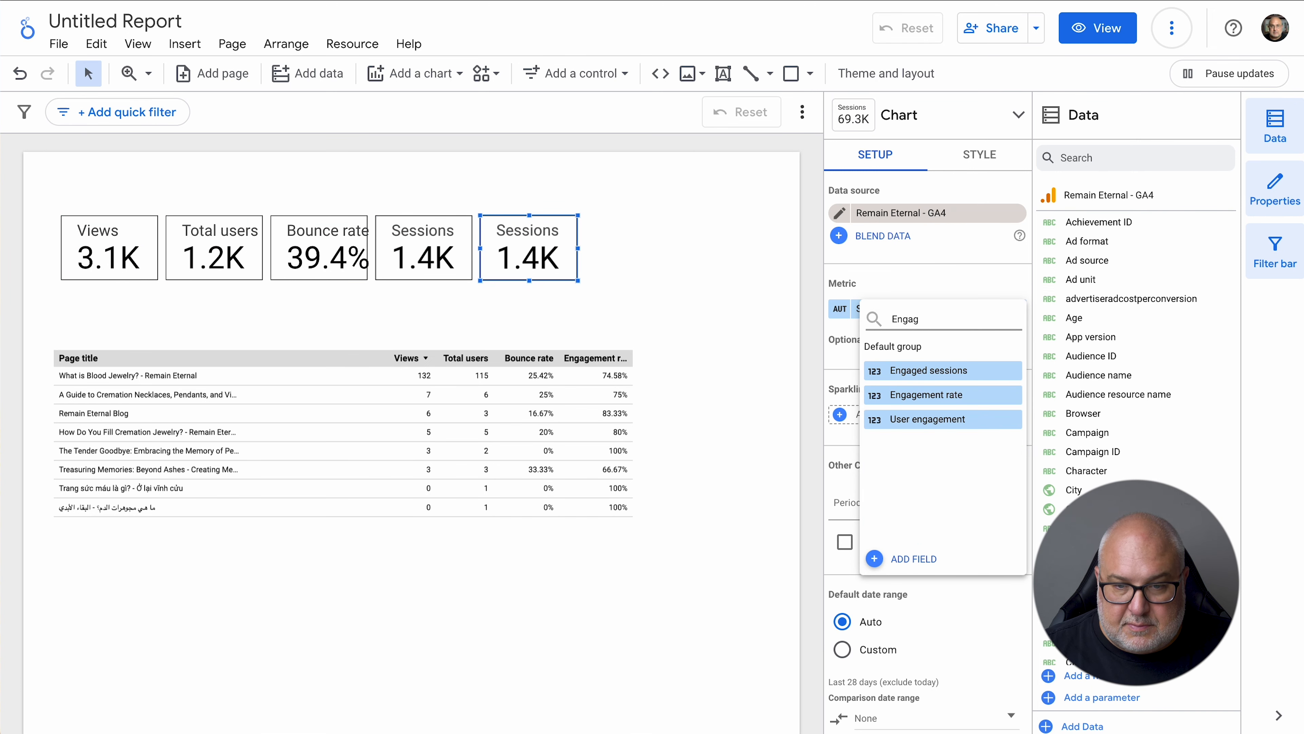
pyautogui.click(950, 395)
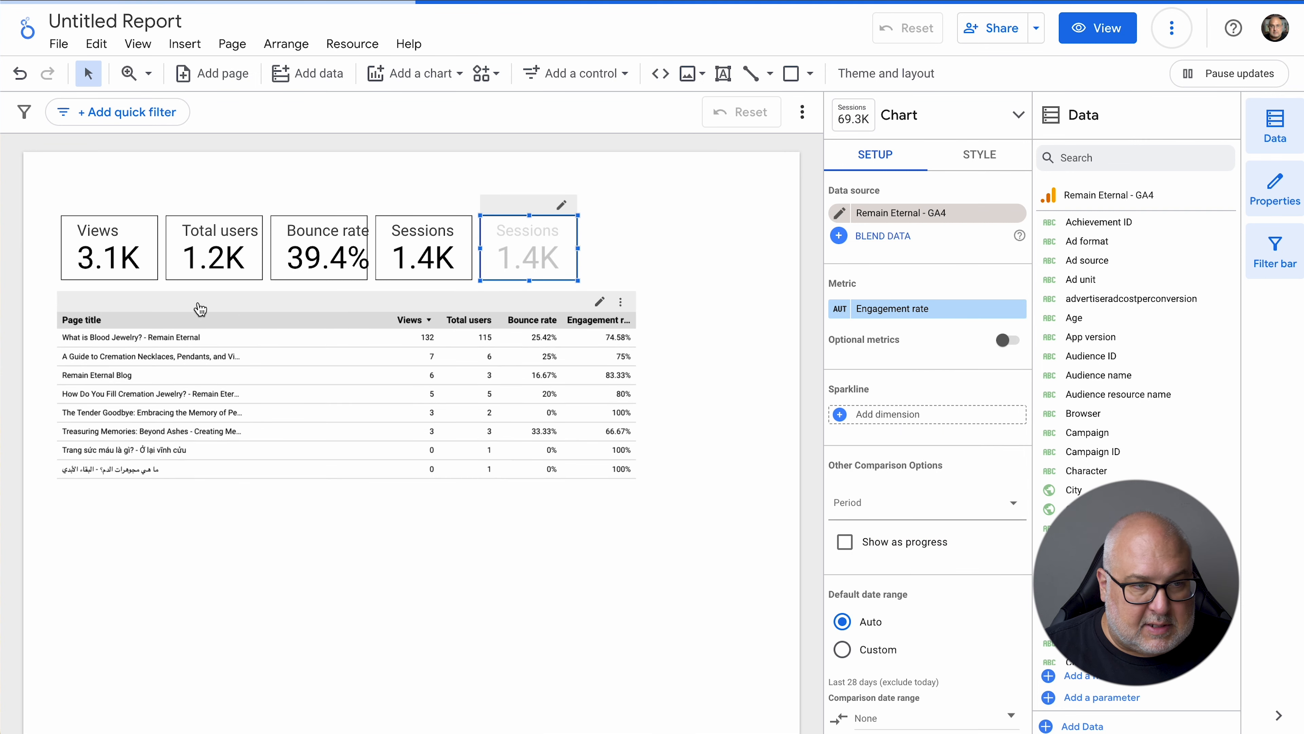
# Apply the existing Blogs filter to the Views scorecard
pyautogui.click(110, 239)
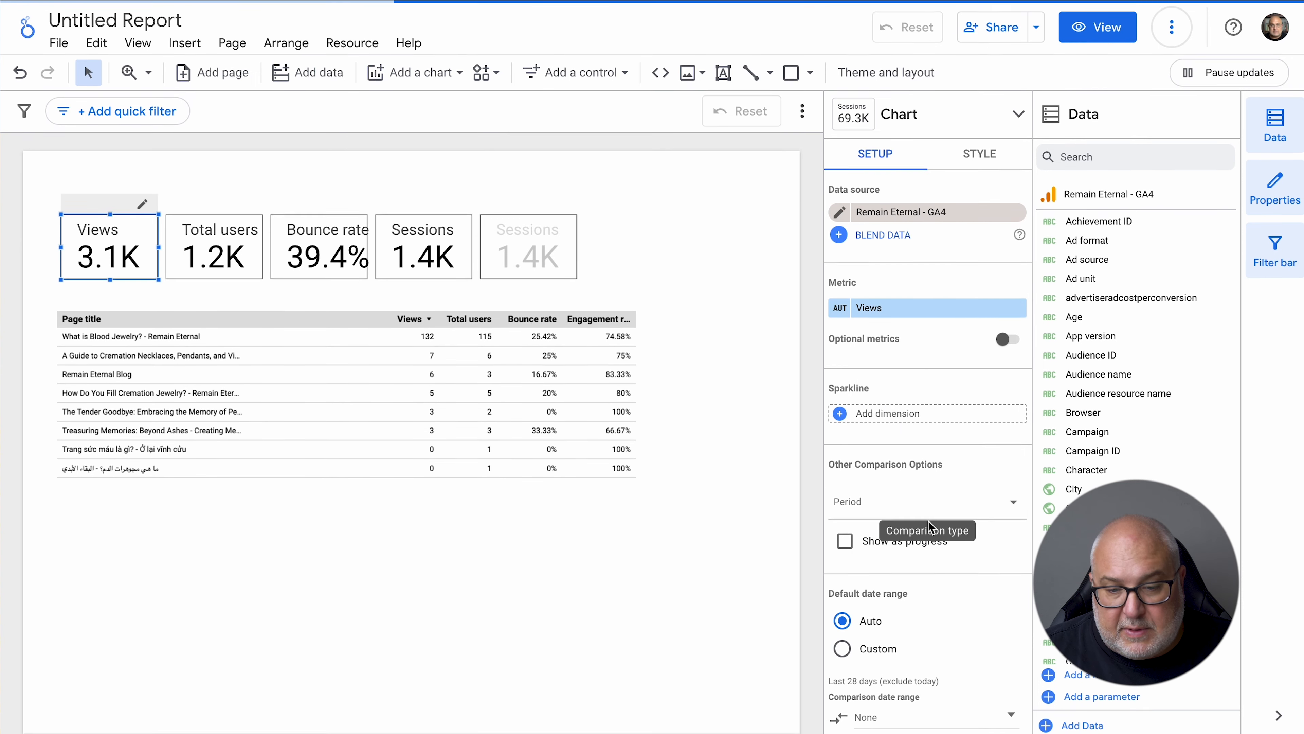
pyautogui.scroll(-3, 954, 616)
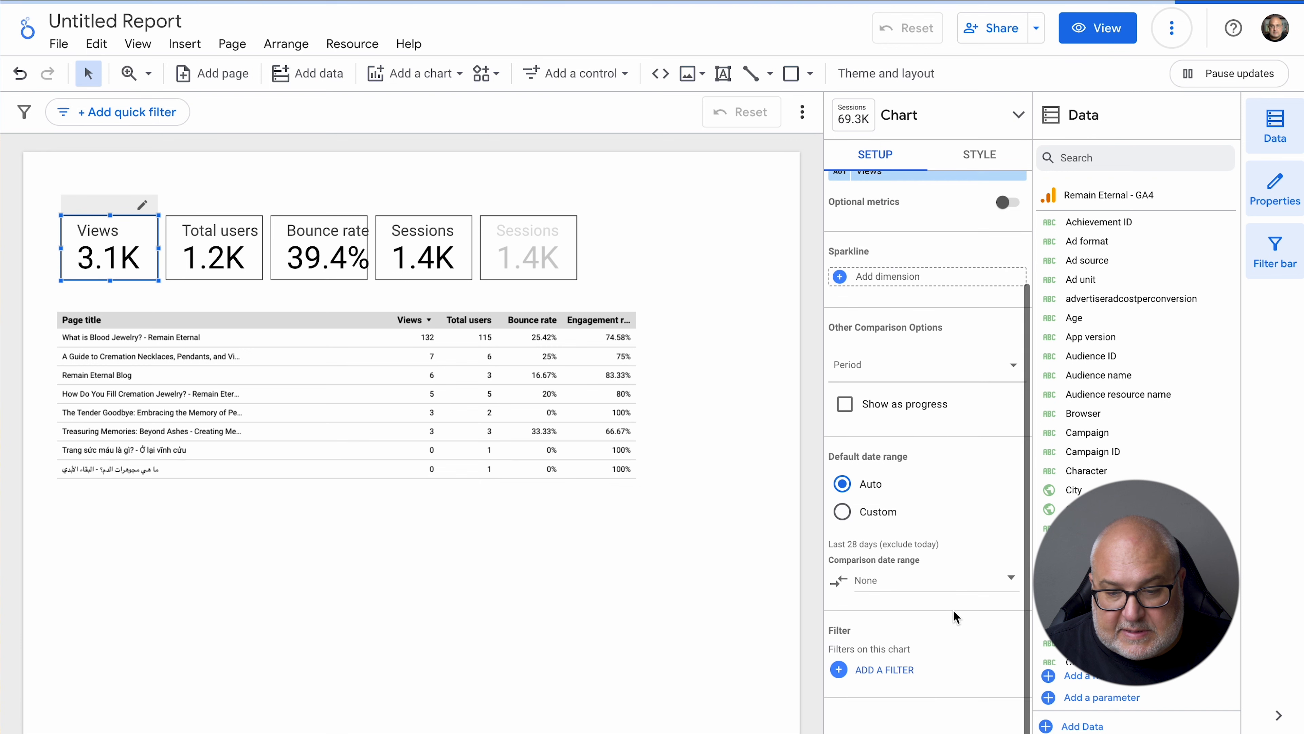
pyautogui.click(903, 671)
pyautogui.click(864, 165)
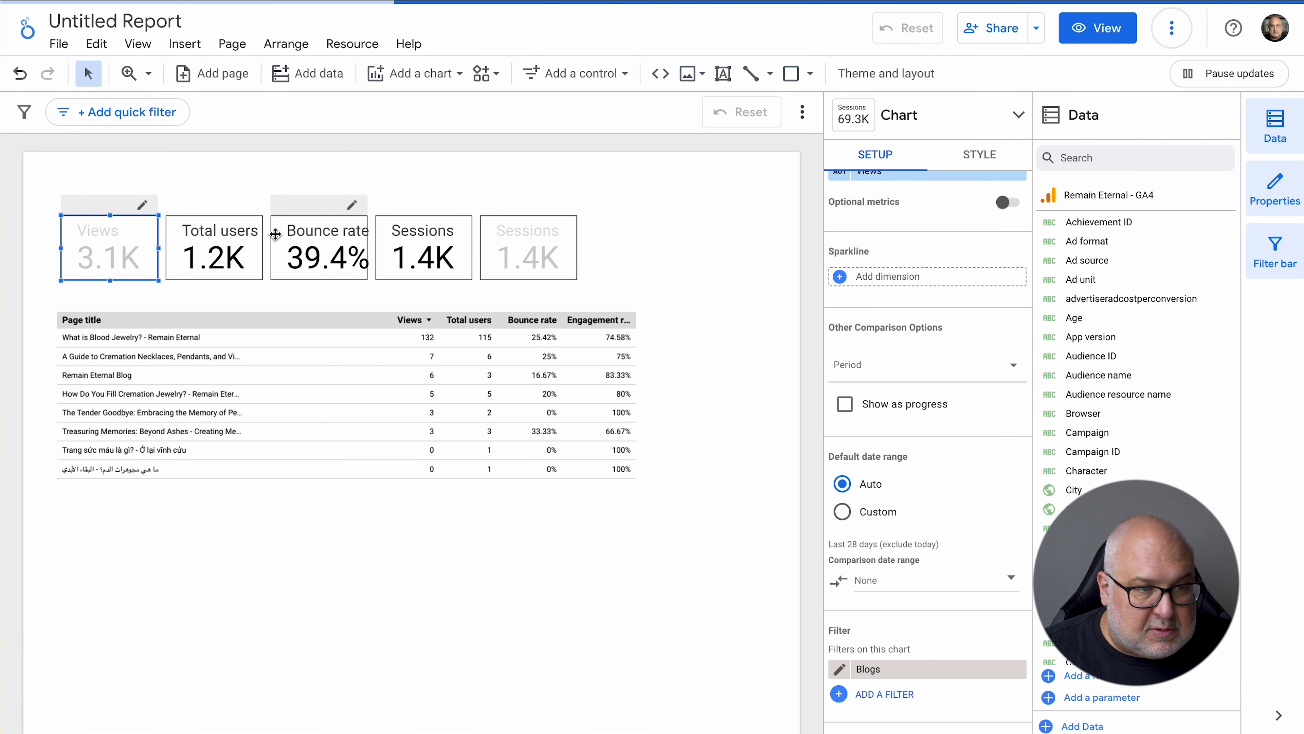
# Apply the Blogs filter to the Total users scorecard
pyautogui.click(239, 247)
pyautogui.scroll(-3, 938, 428)
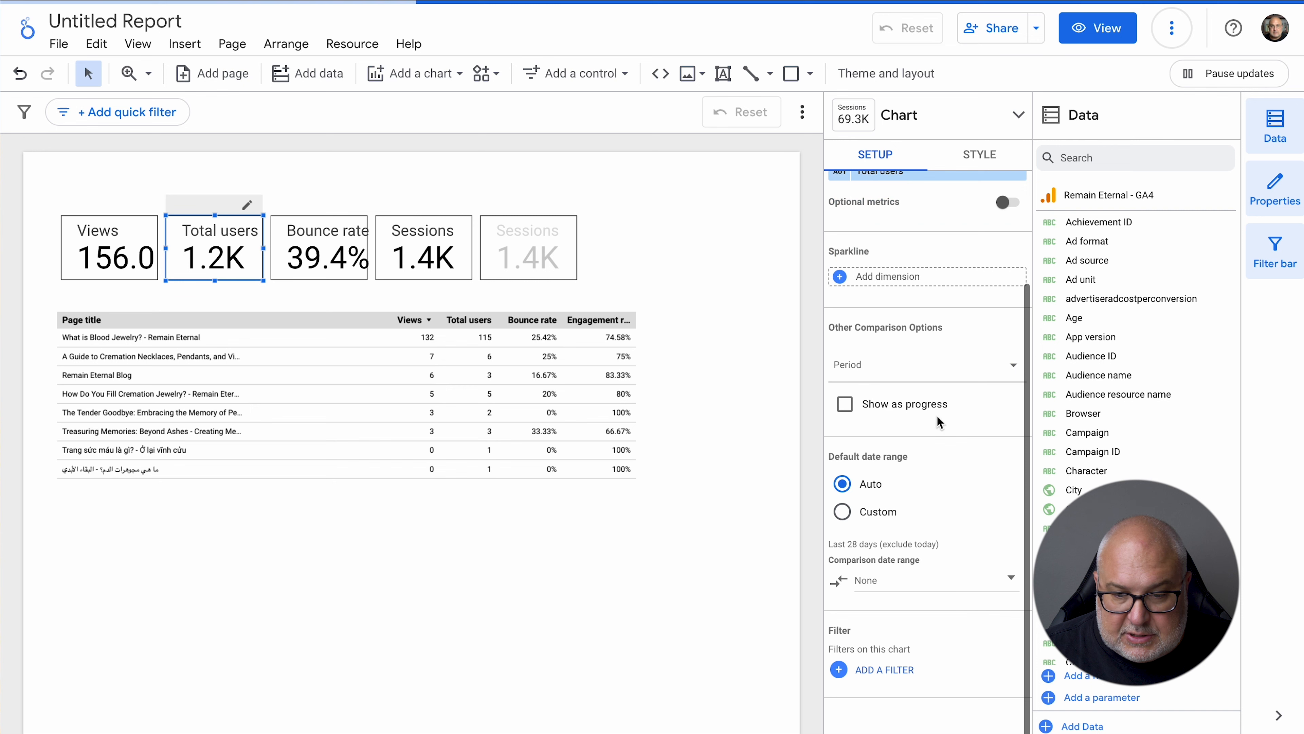
pyautogui.click(911, 671)
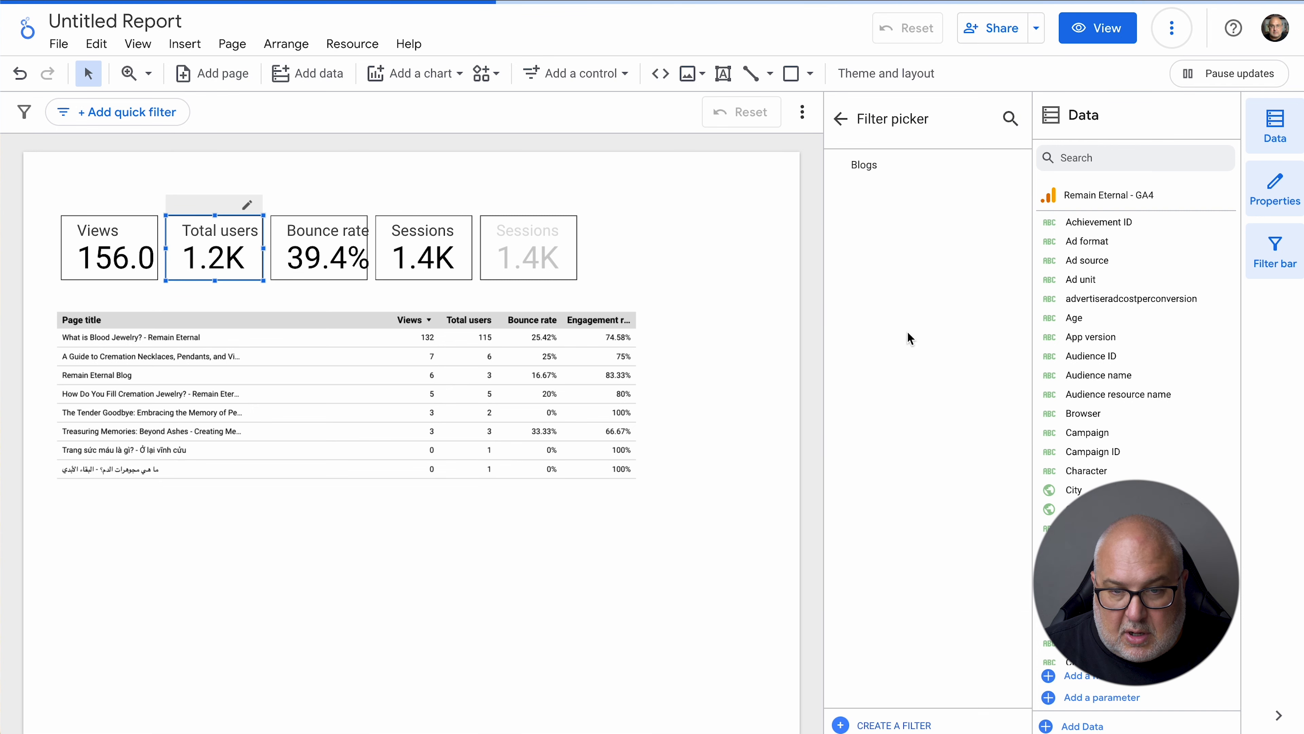
pyautogui.click(872, 165)
# Apply the Blogs filter to the Bounce rate scorecard
pyautogui.click(320, 246)
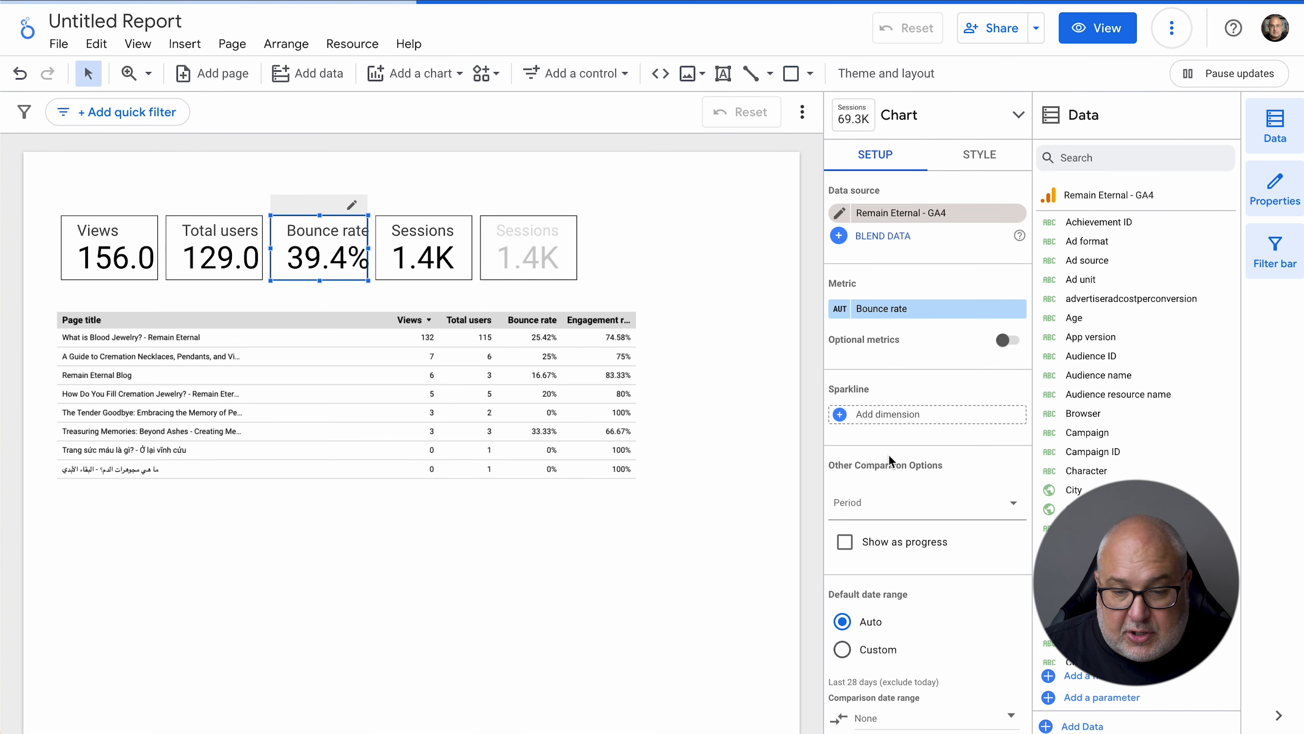
pyautogui.scroll(-3, 882, 460)
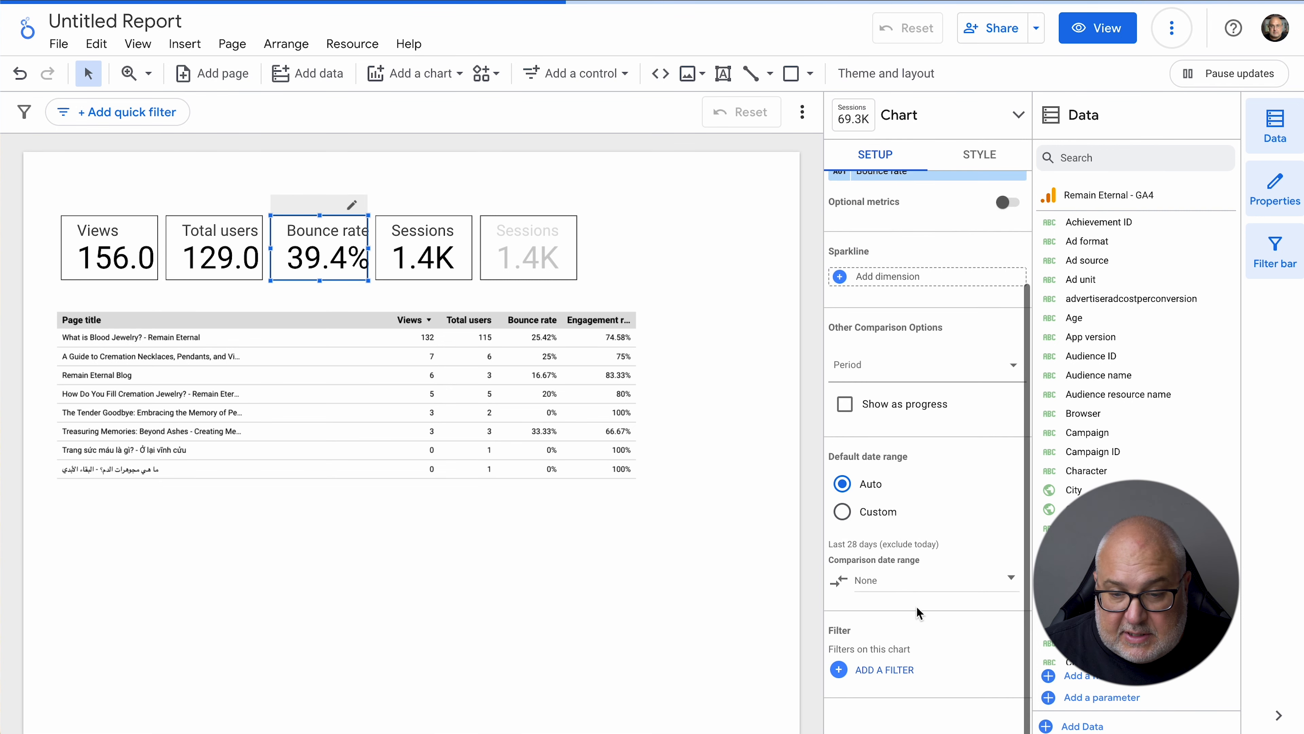
pyautogui.click(894, 678)
pyautogui.click(872, 166)
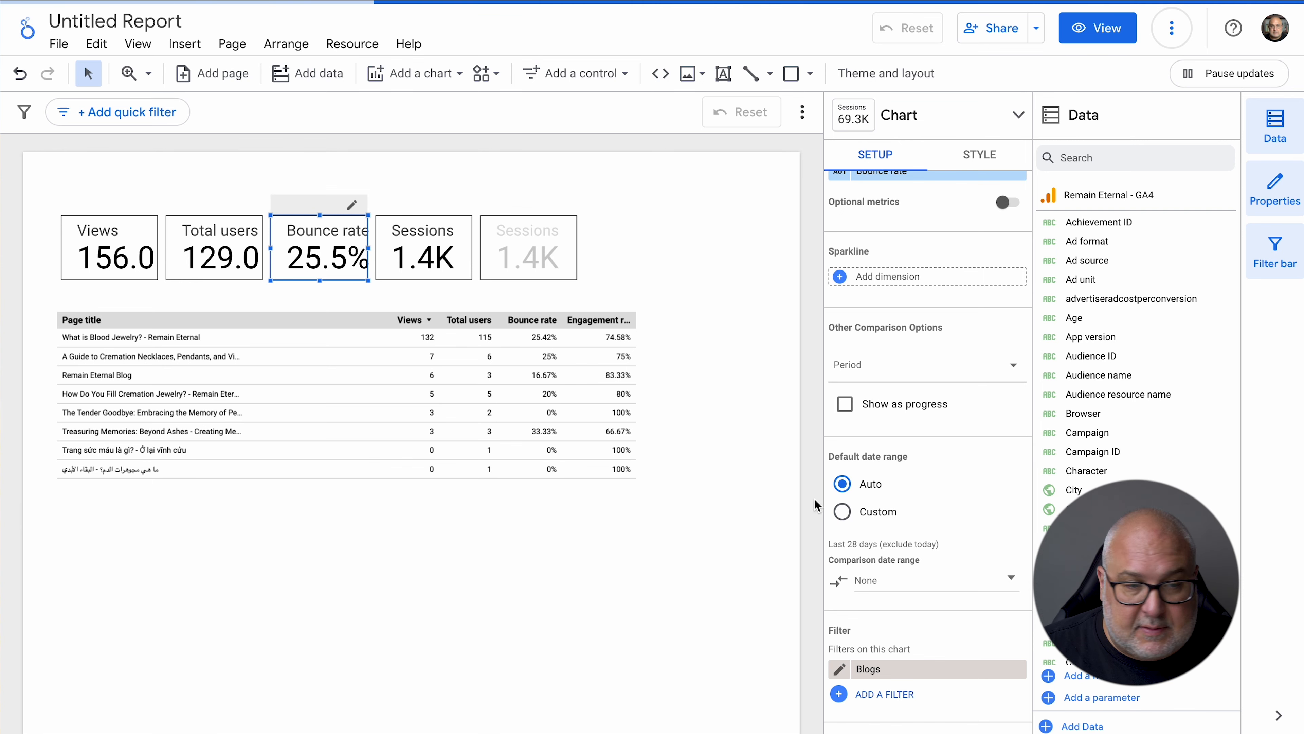
# Apply the Blogs filter to the Sessions scorecard
pyautogui.click(422, 254)
pyautogui.scroll(-3, 873, 566)
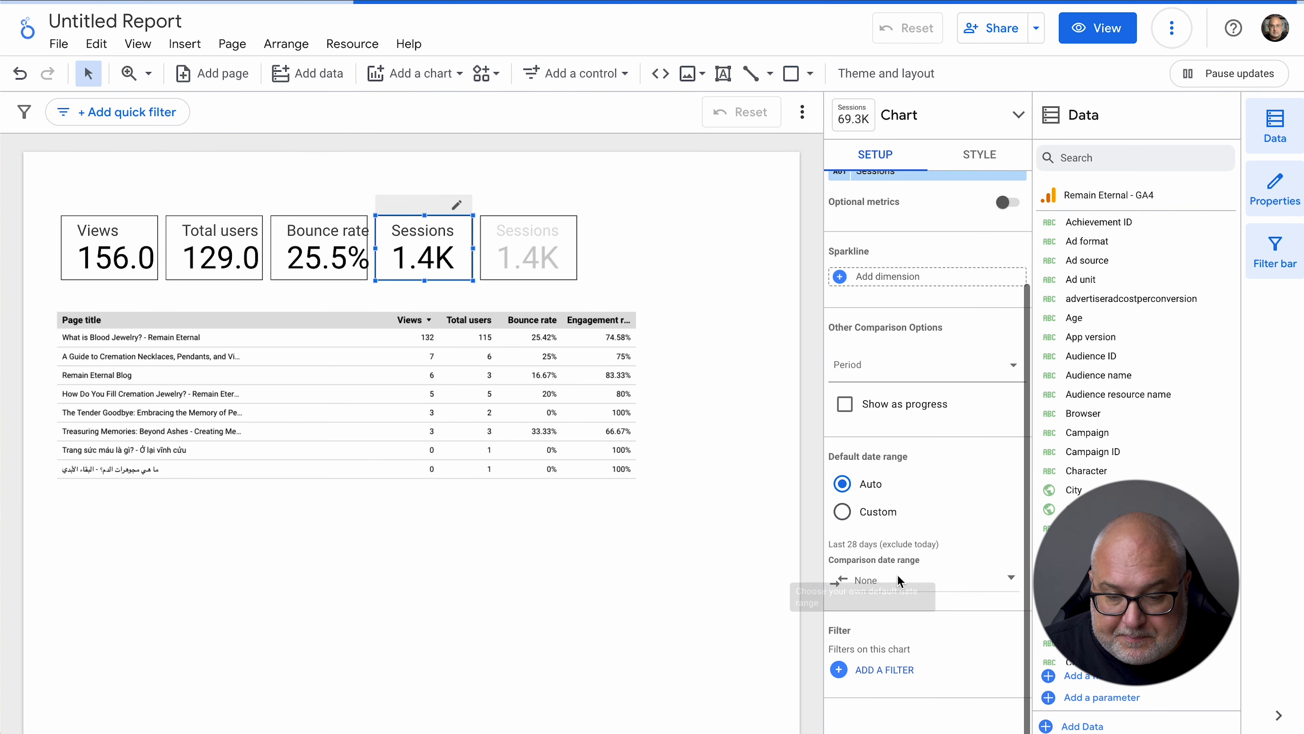
pyautogui.click(847, 667)
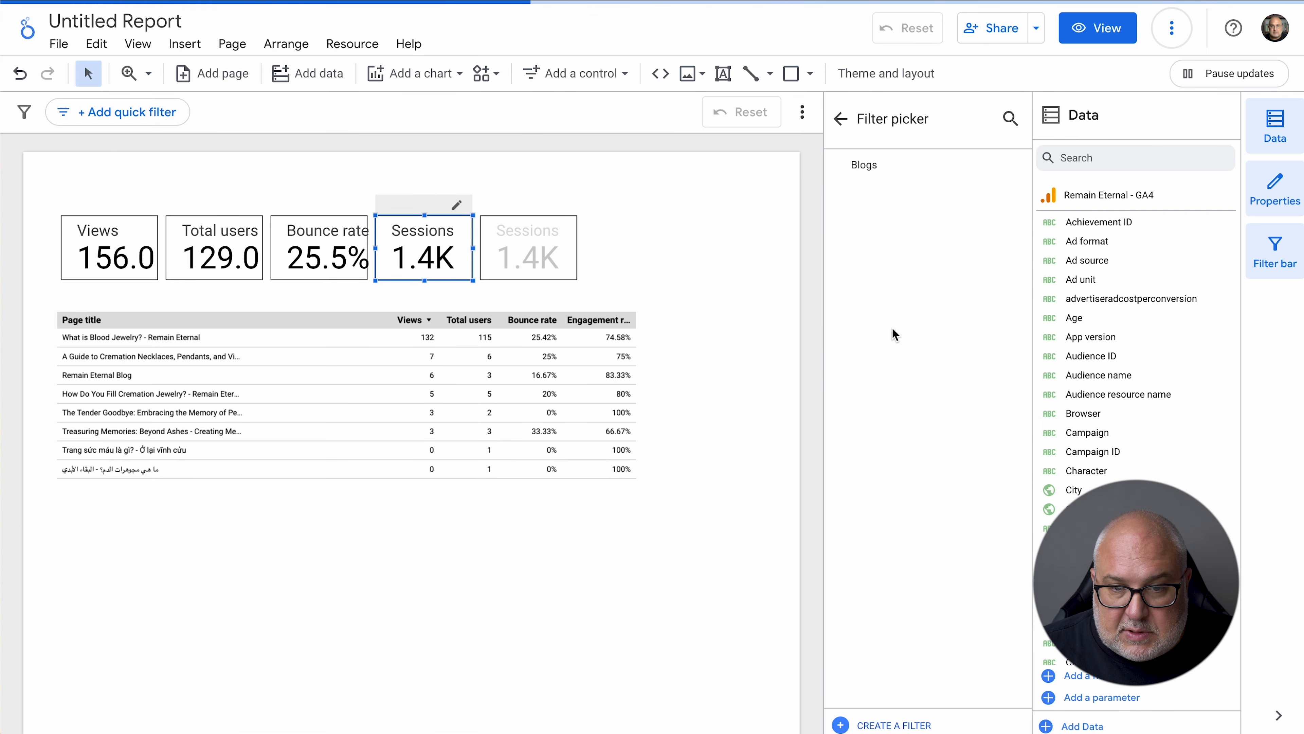
pyautogui.click(868, 165)
# Apply the Blogs filter to the Engagement rate scorecard and deselect it
pyautogui.click(529, 247)
pyautogui.scroll(-3, 932, 585)
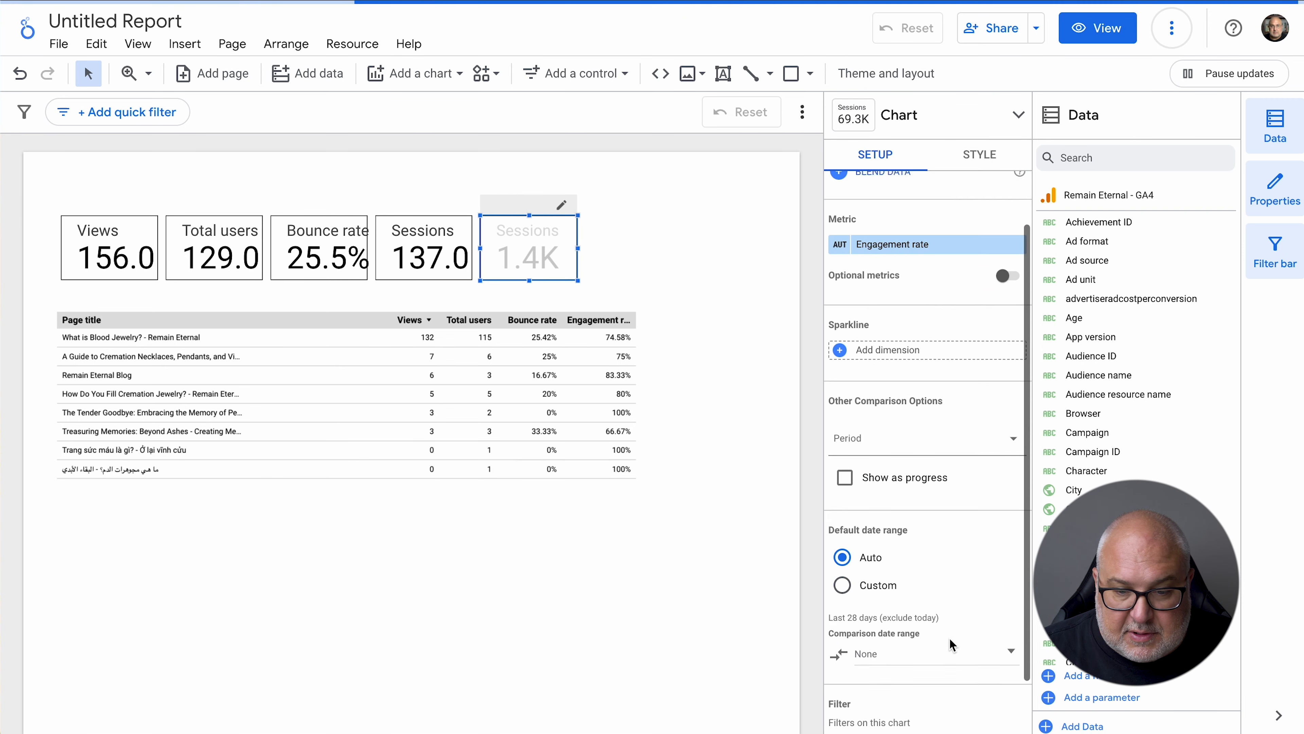
pyautogui.click(884, 669)
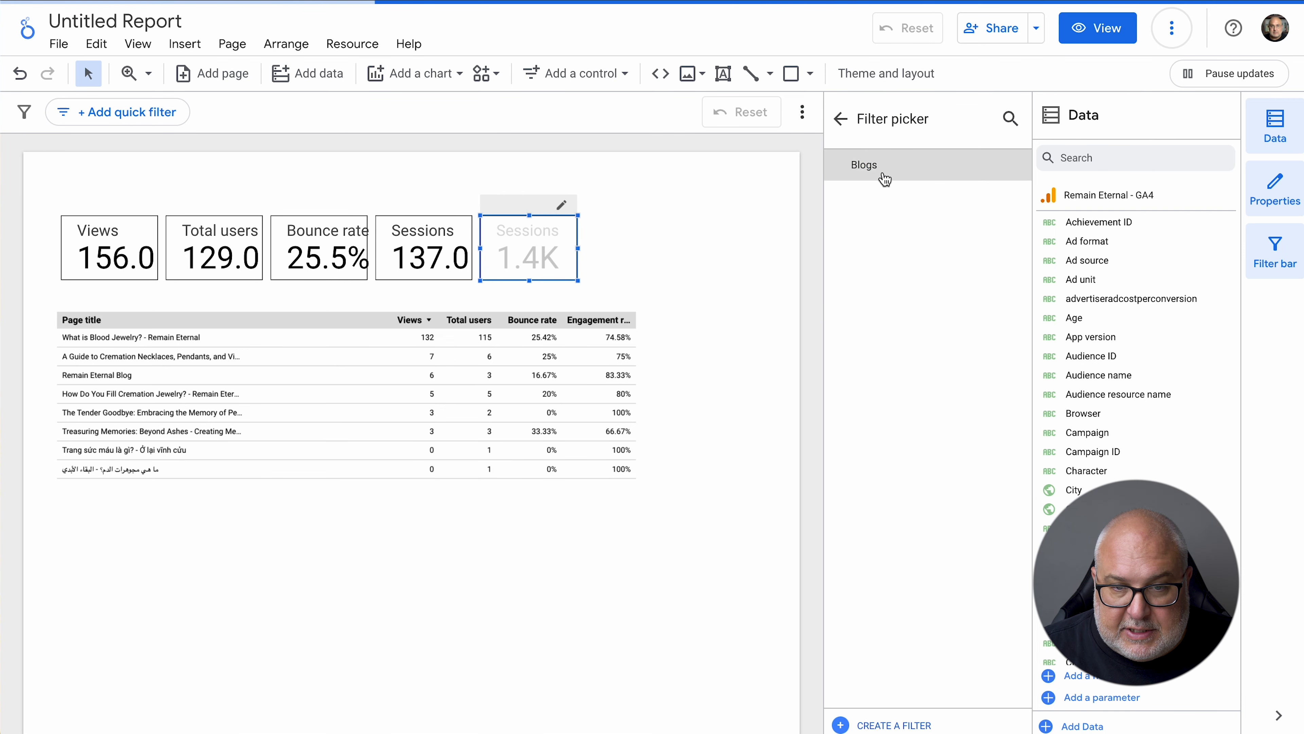
pyautogui.click(876, 166)
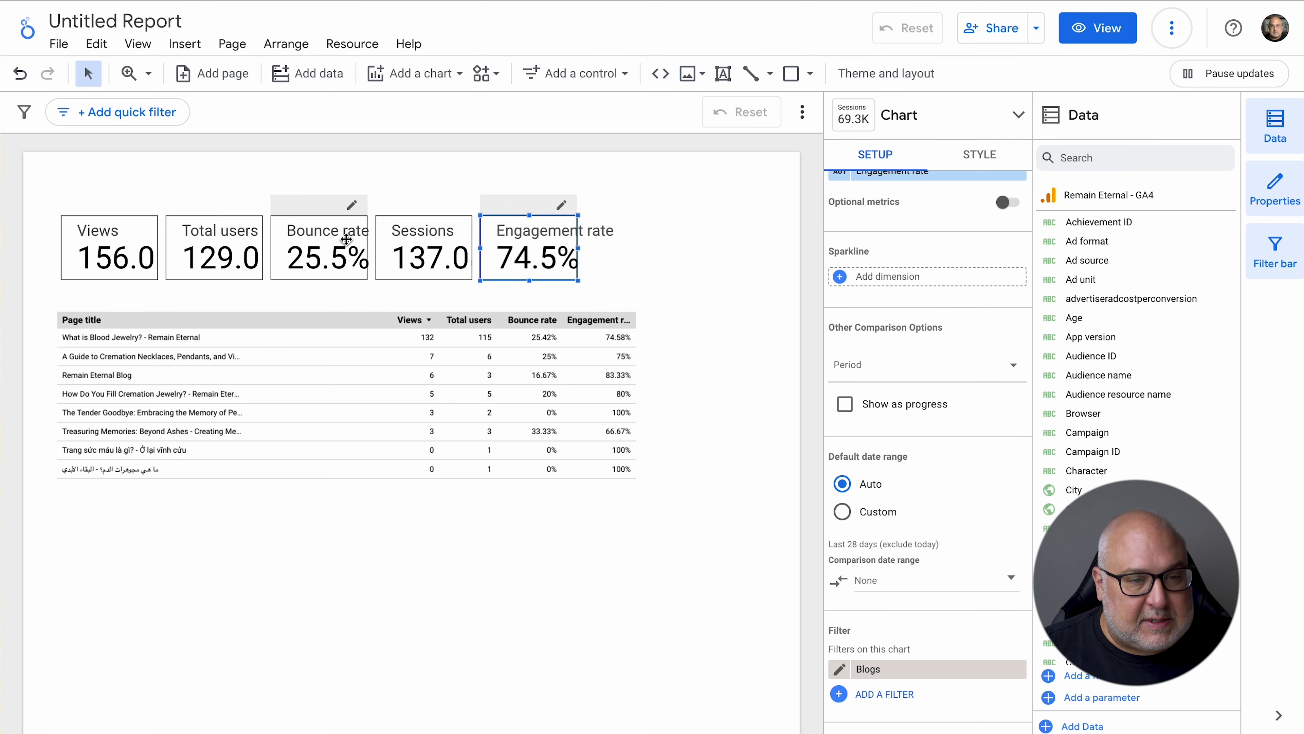
pyautogui.click(718, 388)
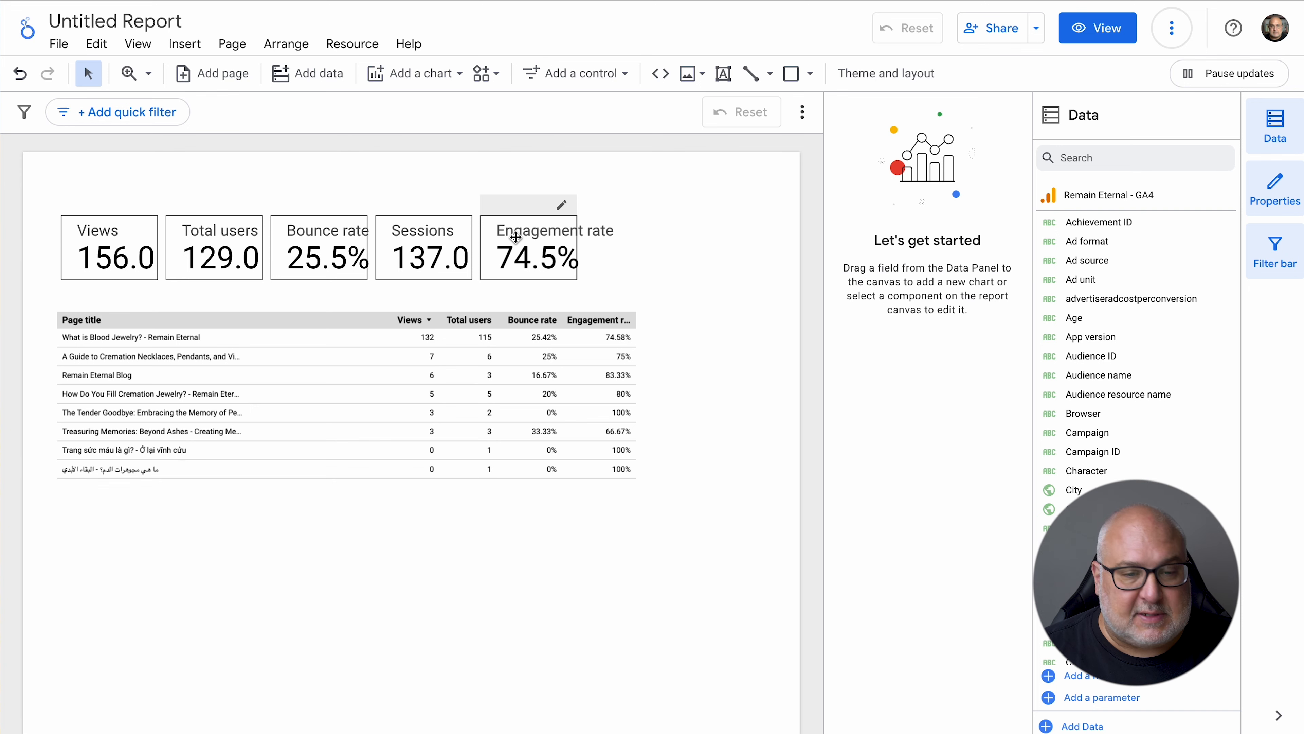
# Move the page title table slightly up so its left edge lines up with the Views scorecard
pyautogui.click(480, 369)
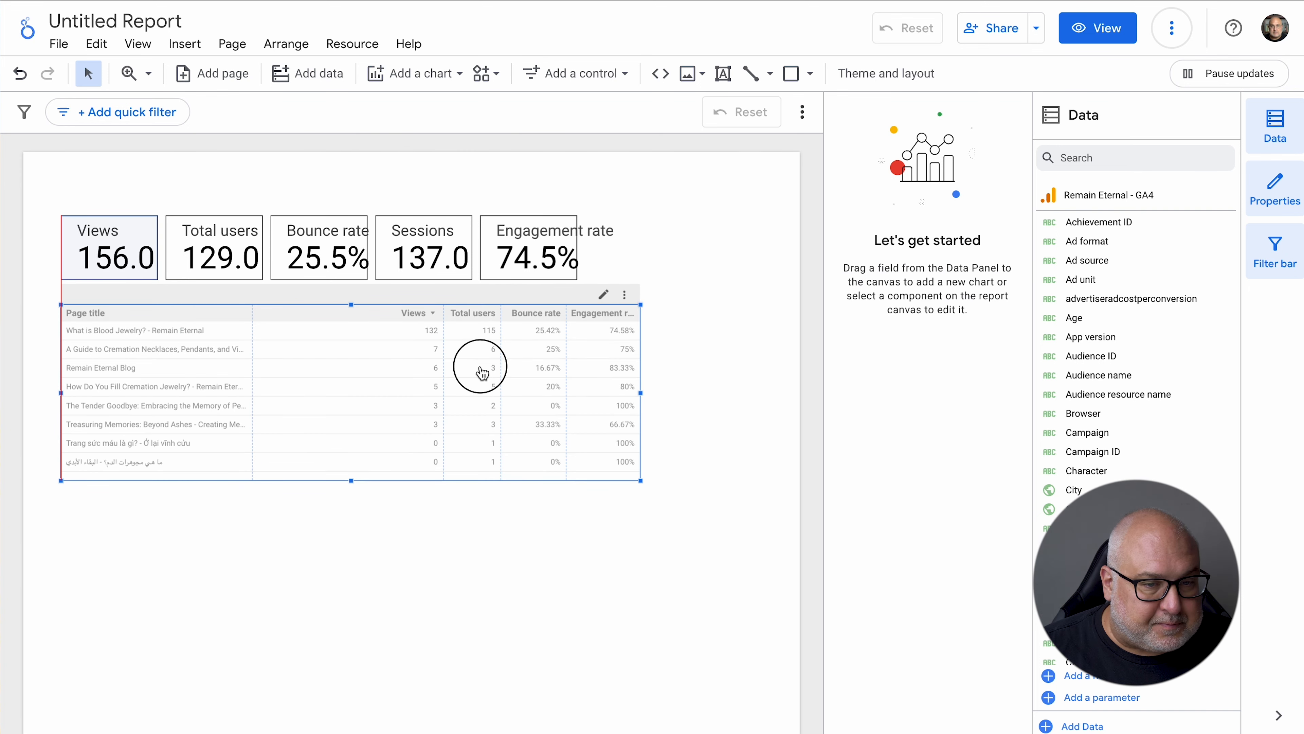
pyautogui.click(606, 551)
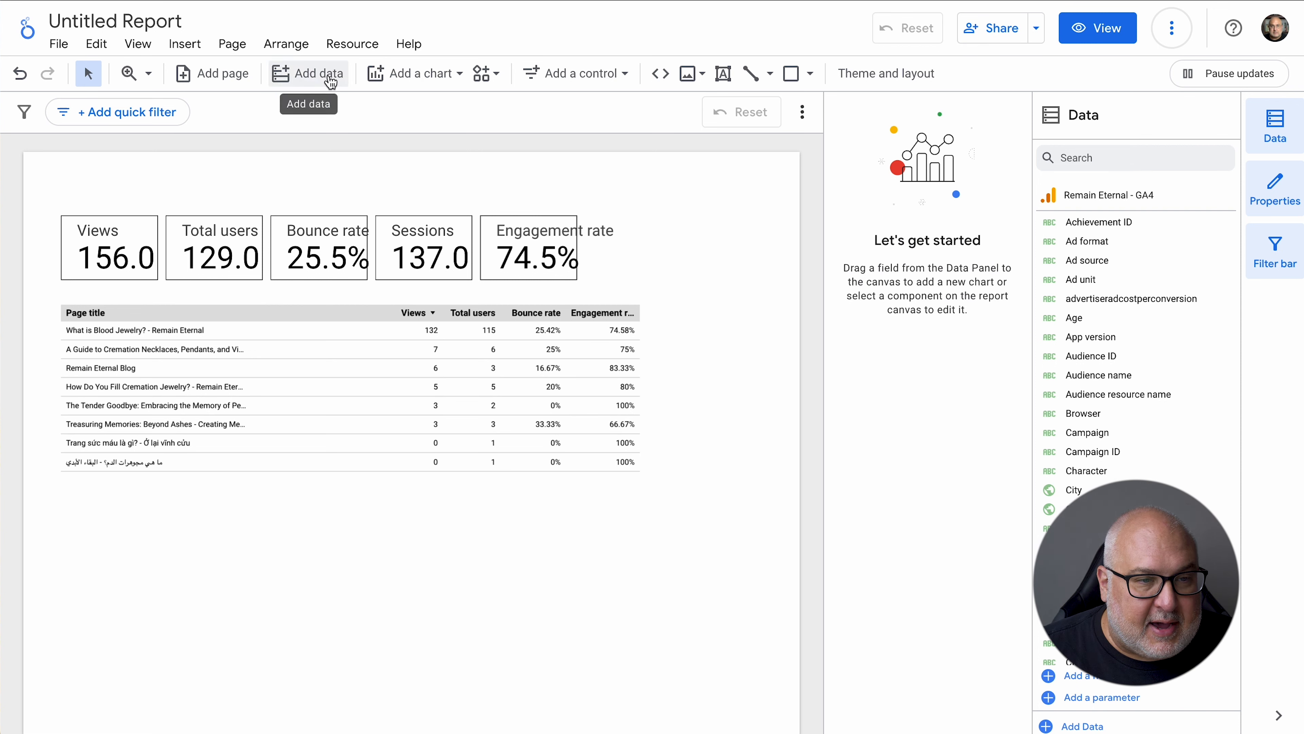
# Add a second table below the page title table, matching its width
pyautogui.click(322, 436)
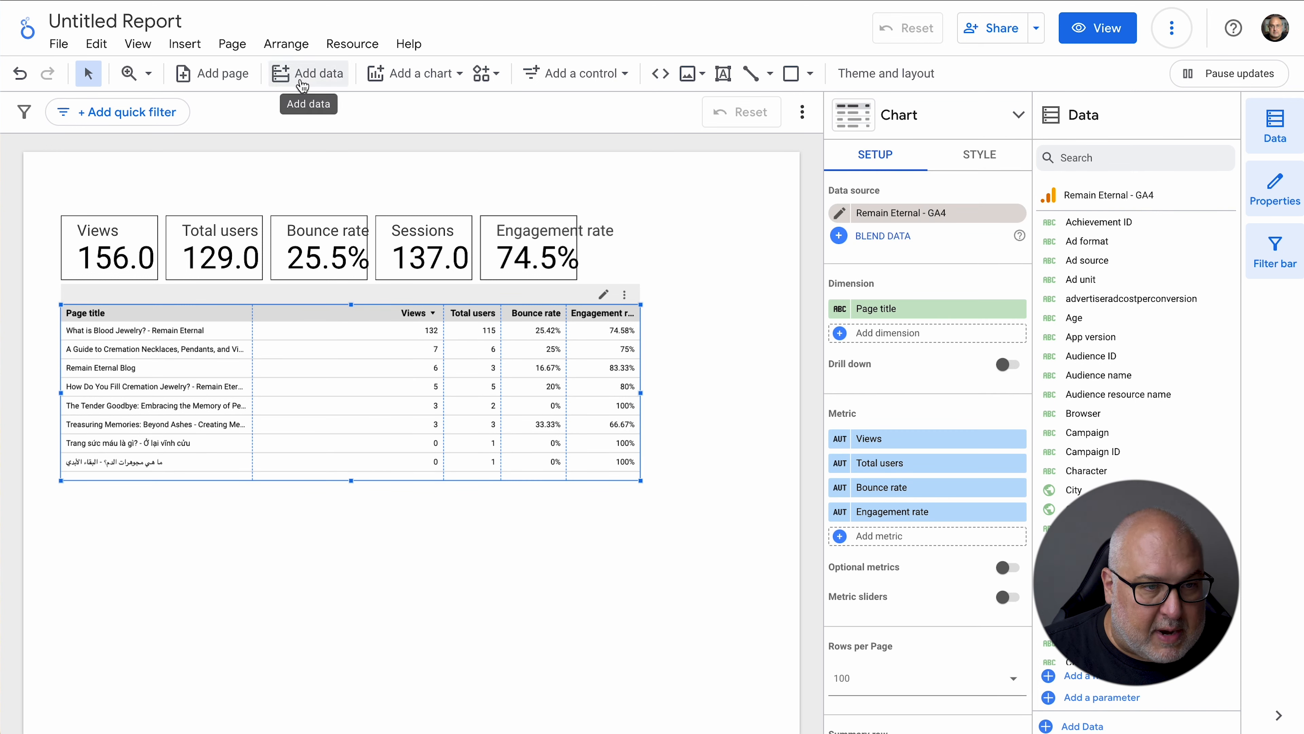
pyautogui.click(381, 78)
pyautogui.click(398, 148)
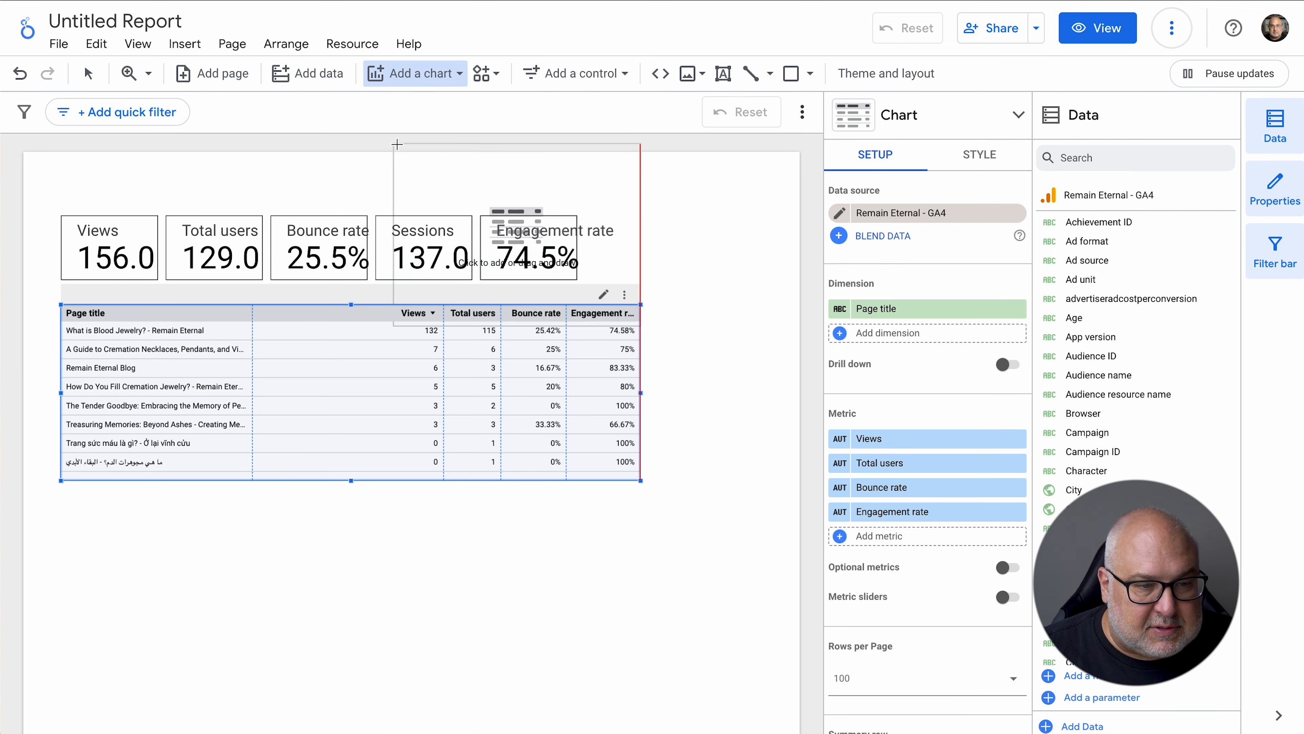
pyautogui.moveTo(57, 495)
pyautogui.mouseDown()
pyautogui.moveTo(320, 689)
pyautogui.moveTo(641, 691)
pyautogui.mouseUp()
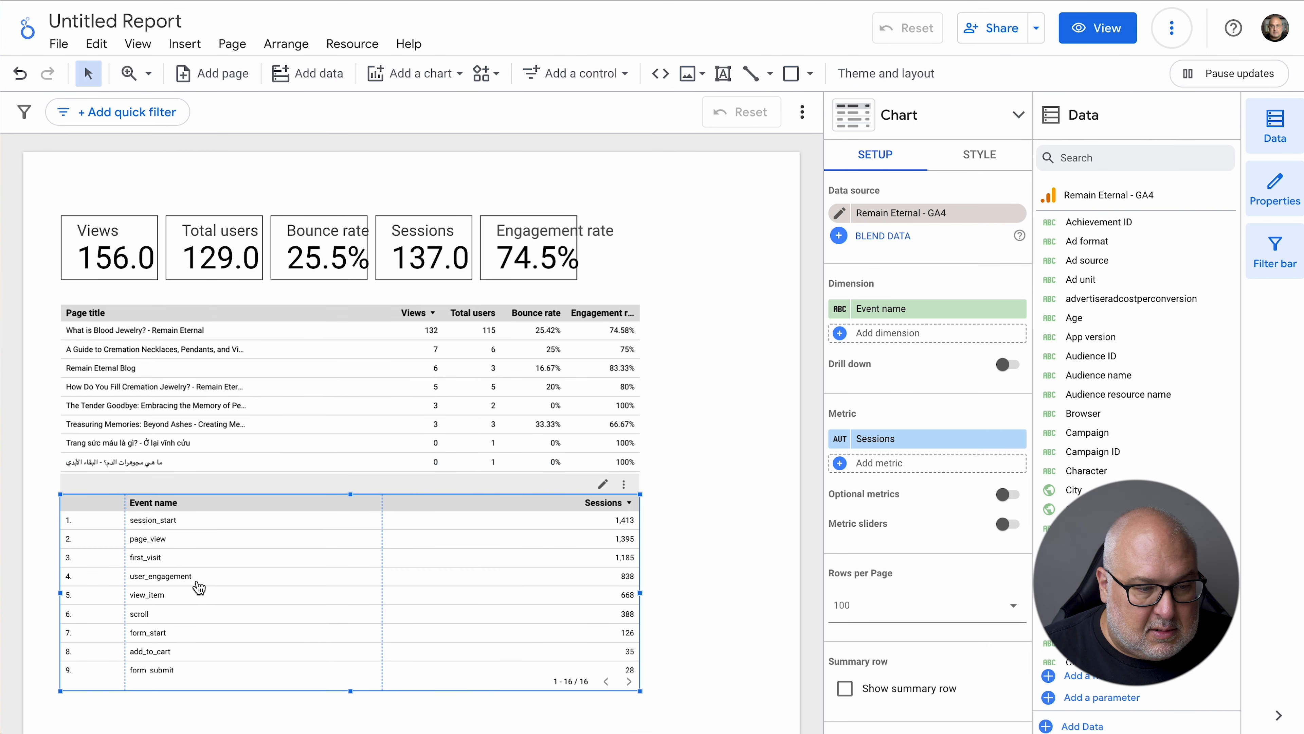
# Start adding a new data source for the second table, find connectors matching "search console" and open Google's Search Console connector
pyautogui.click(917, 213)
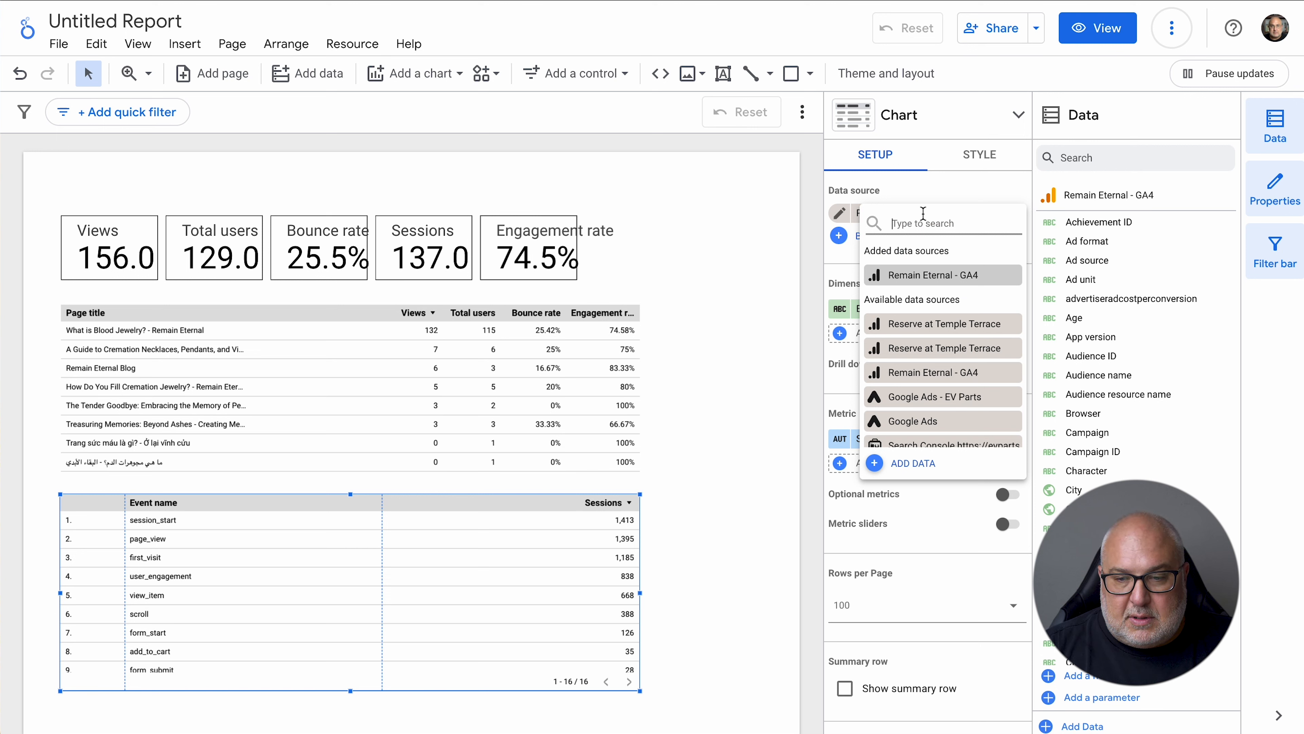
pyautogui.write('search')
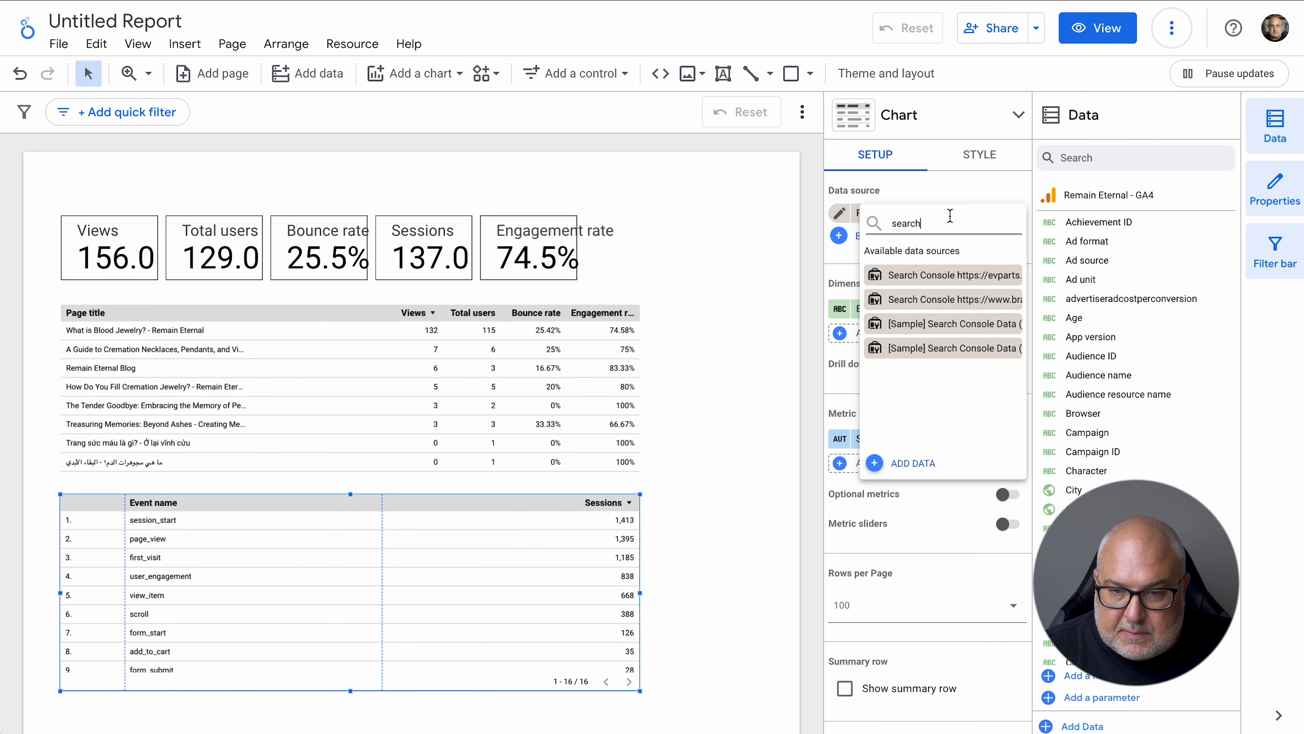
pyautogui.click(926, 468)
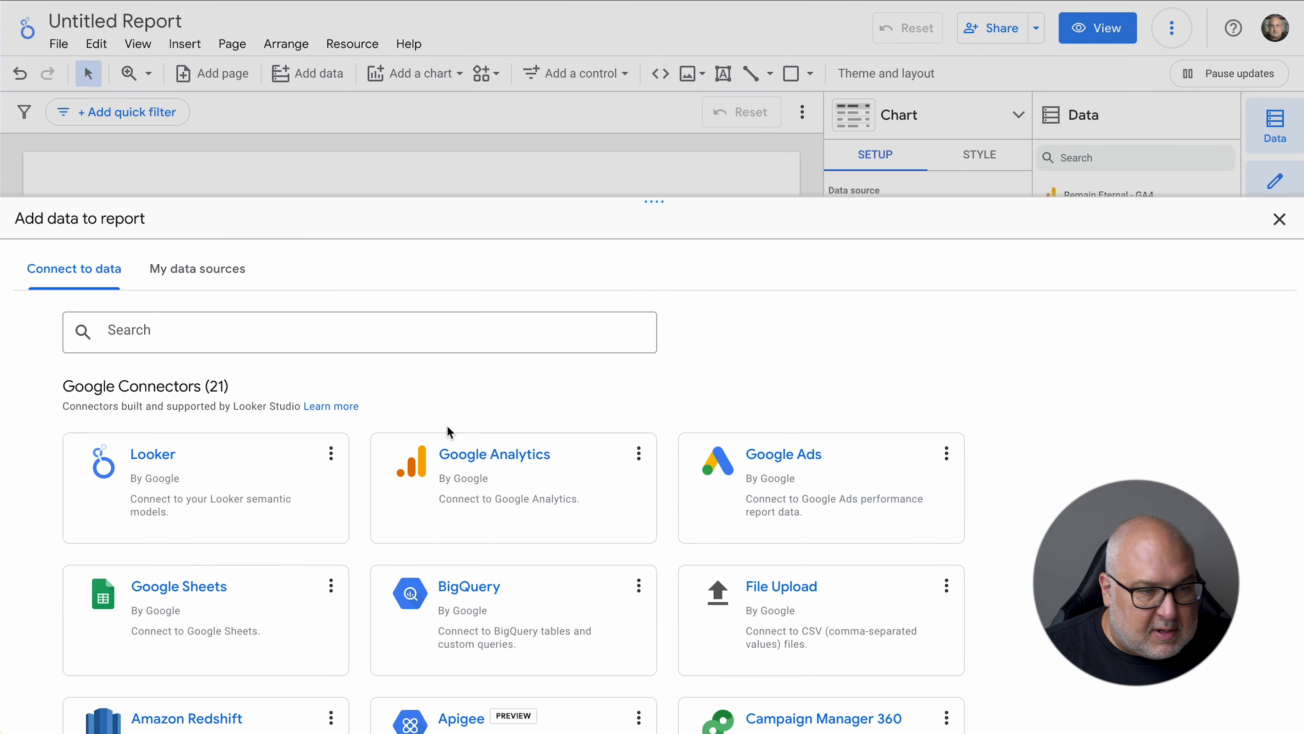
pyautogui.scroll(-3, 529, 503)
pyautogui.scroll(3, 532, 506)
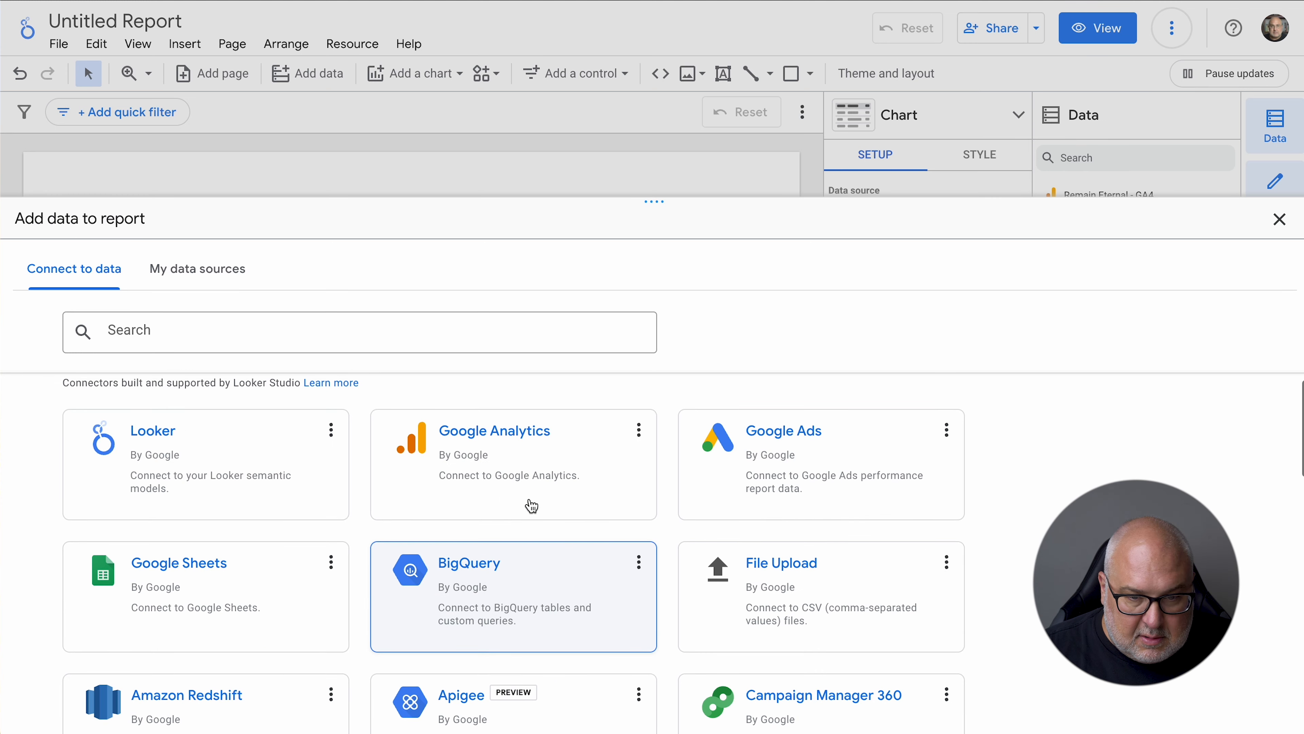
pyautogui.scroll(-3, 532, 506)
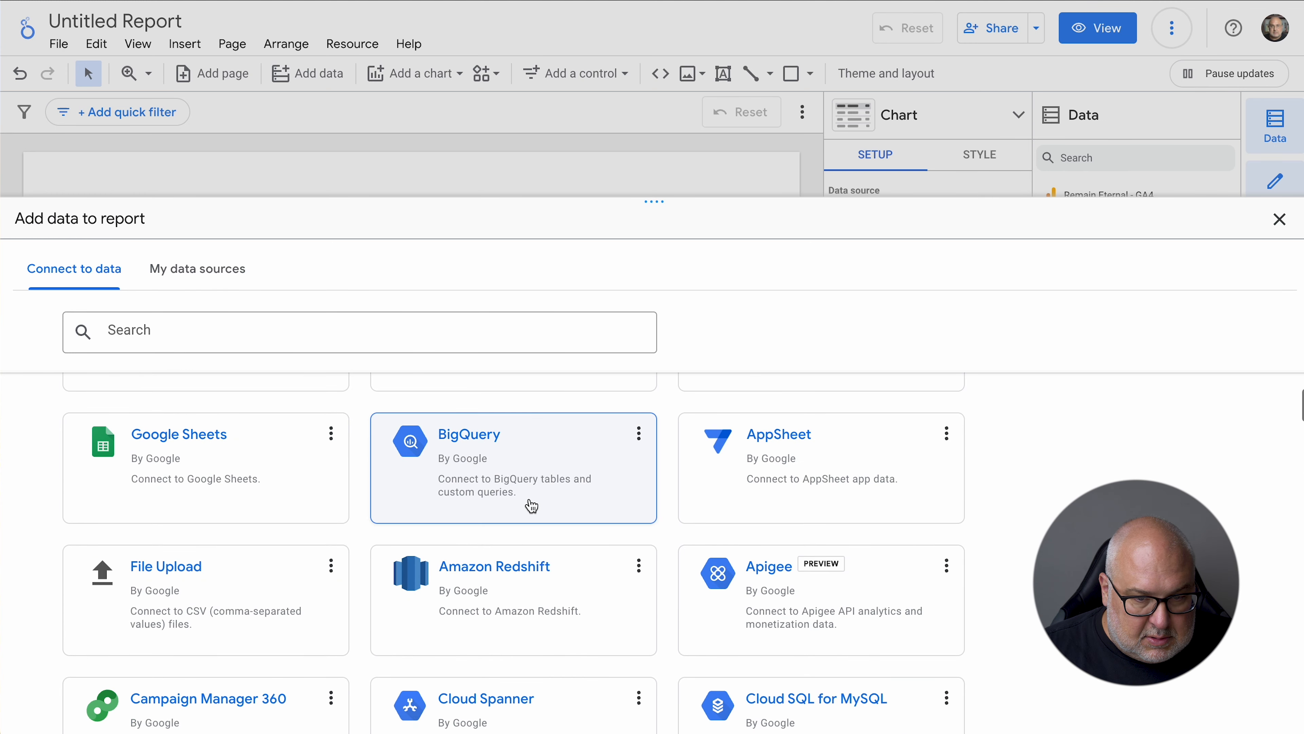
pyautogui.click(111, 338)
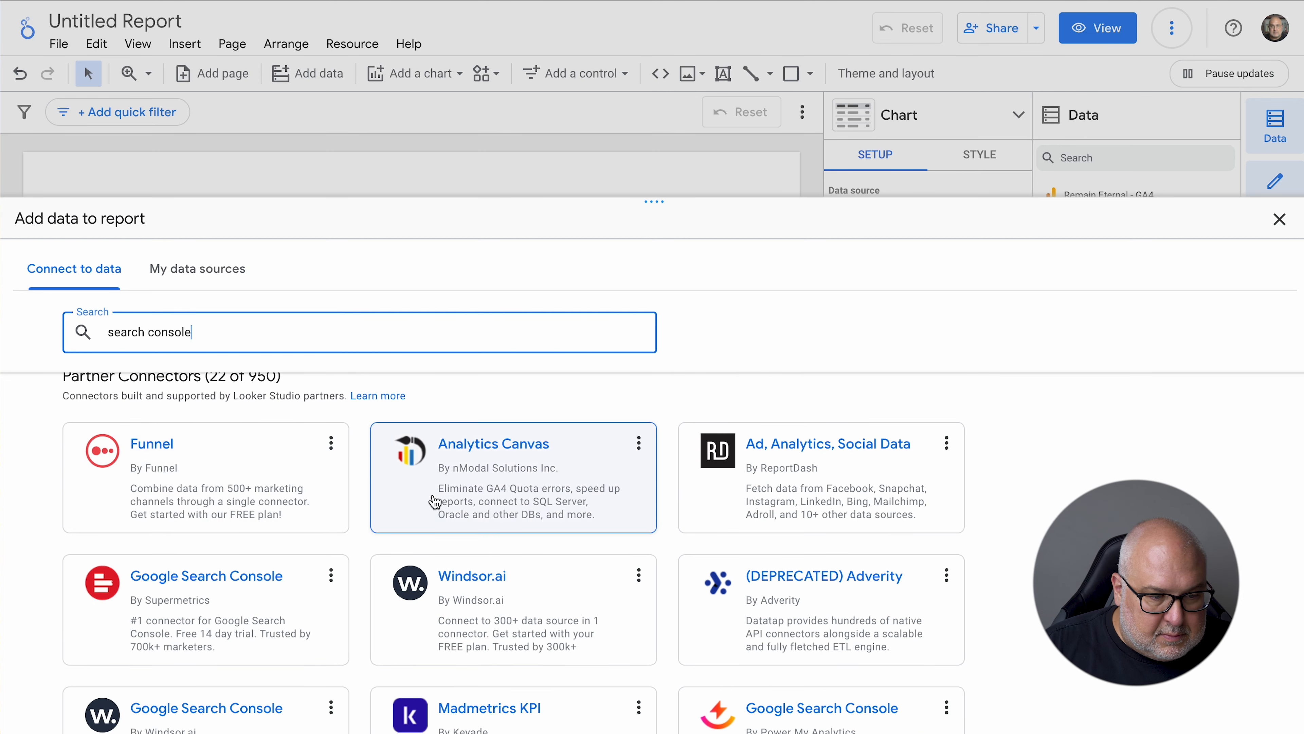
pyautogui.scroll(-3, 433, 501)
pyautogui.scroll(5, 398, 543)
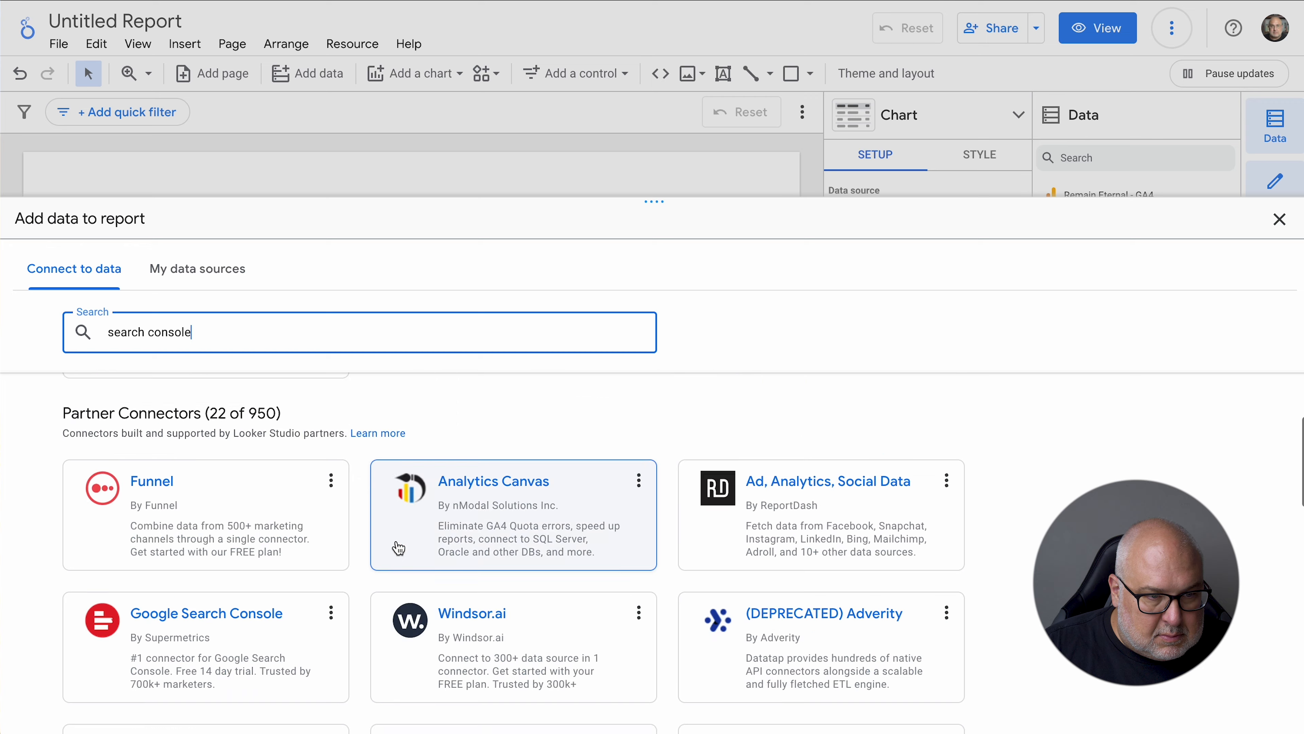
pyautogui.click(165, 488)
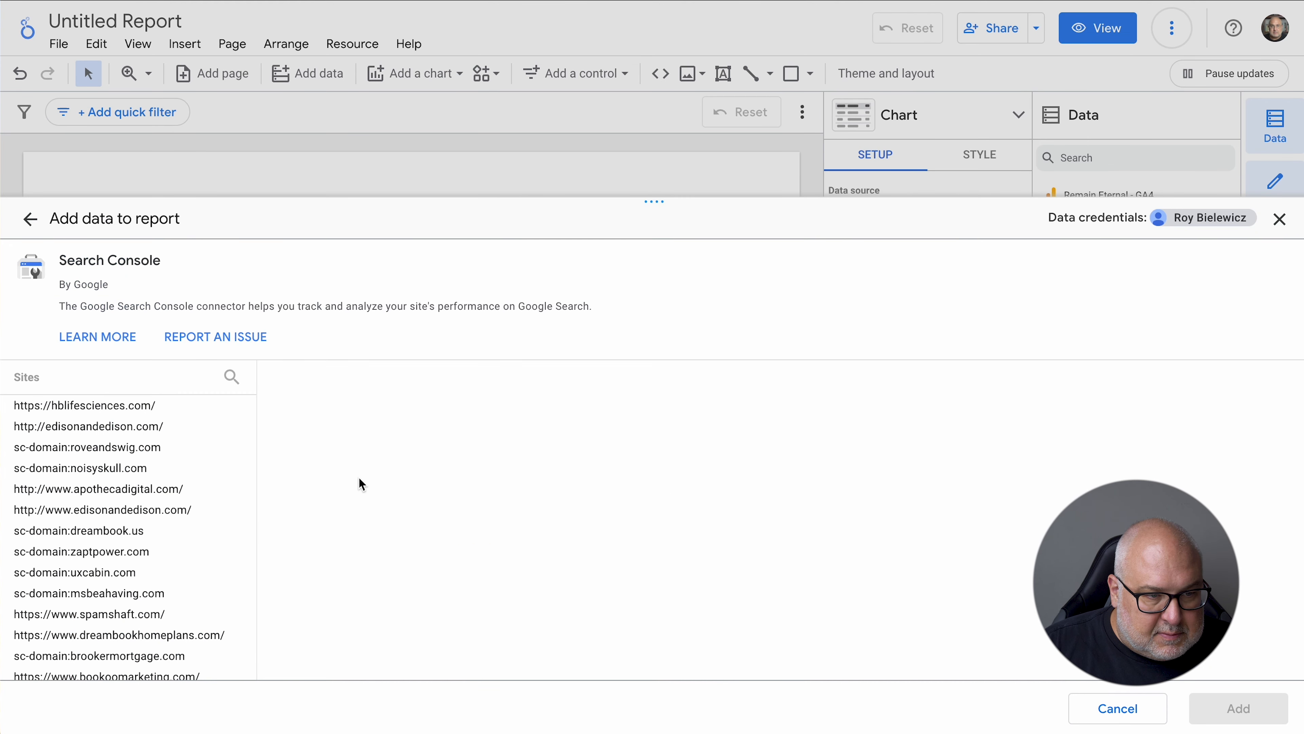
# Find the site sc-domain:remaineternal.com with "remain" and add its Url Impression table with search type web to the report
pyautogui.click(230, 377)
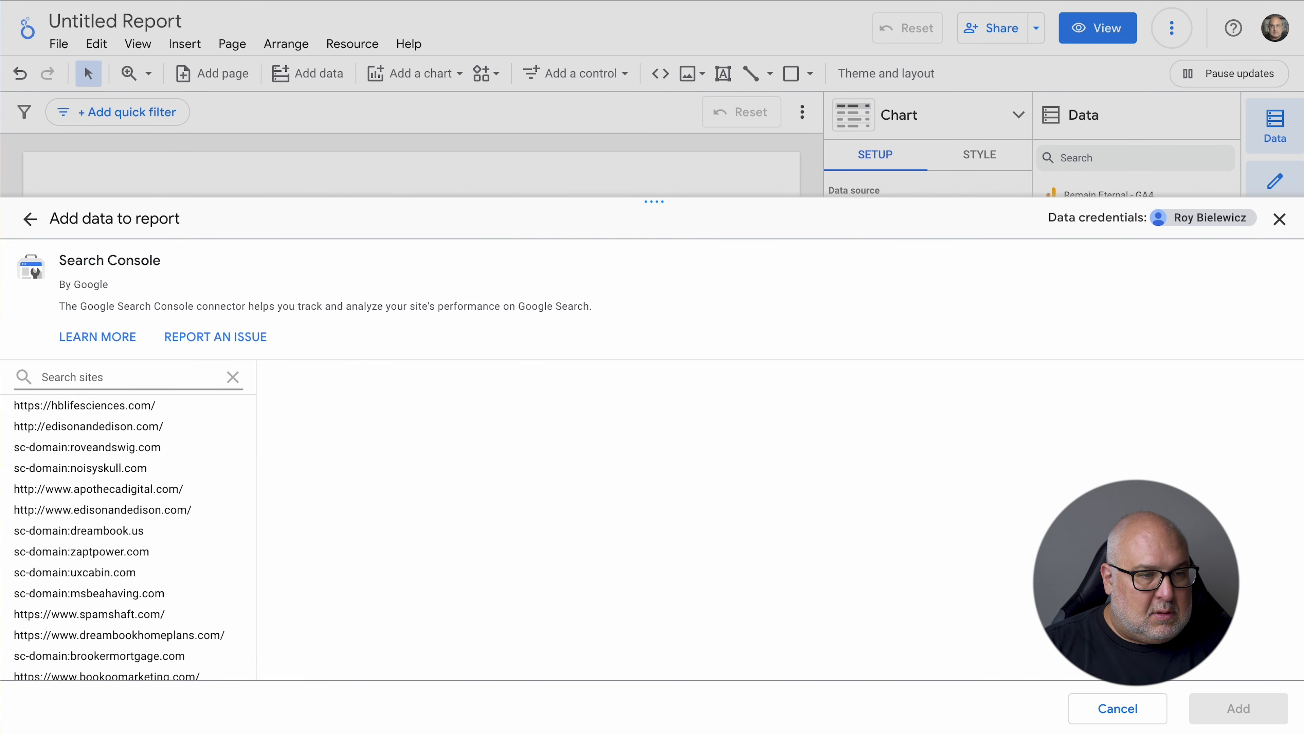
pyautogui.write('remain')
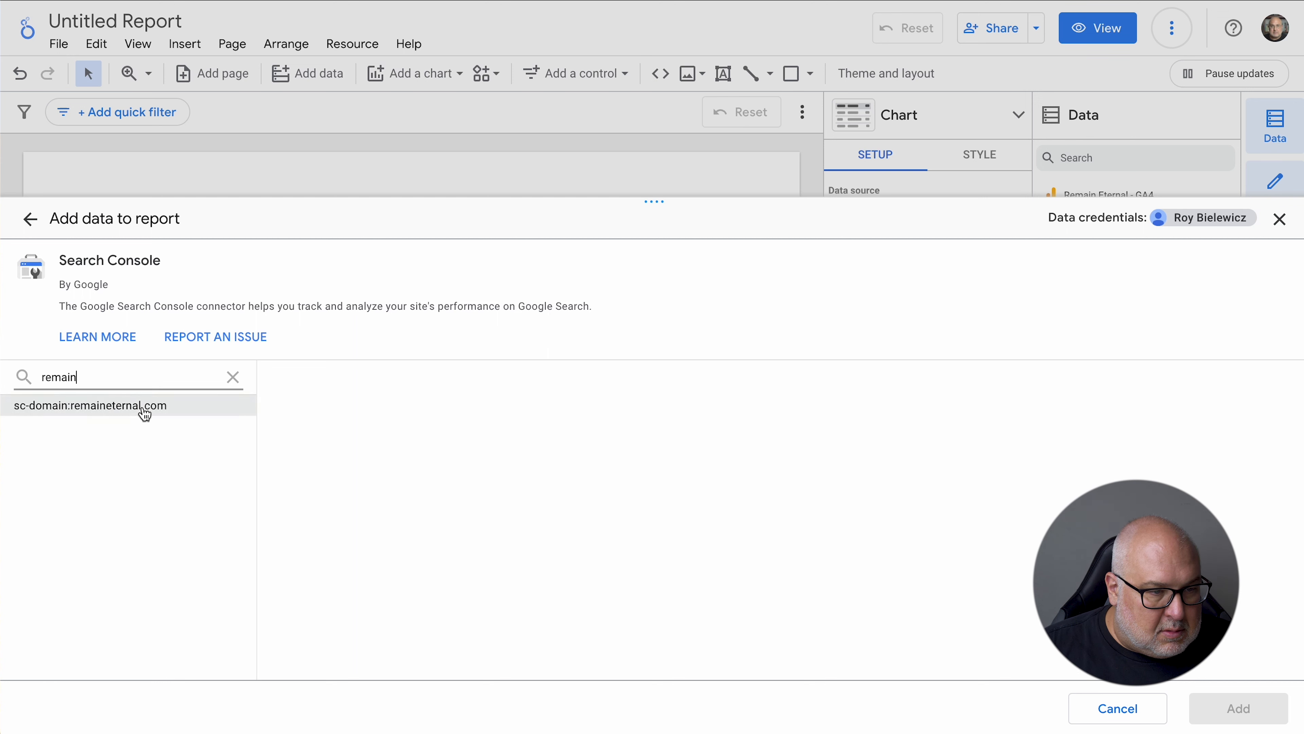
pyautogui.click(155, 408)
pyautogui.click(147, 414)
pyautogui.click(146, 411)
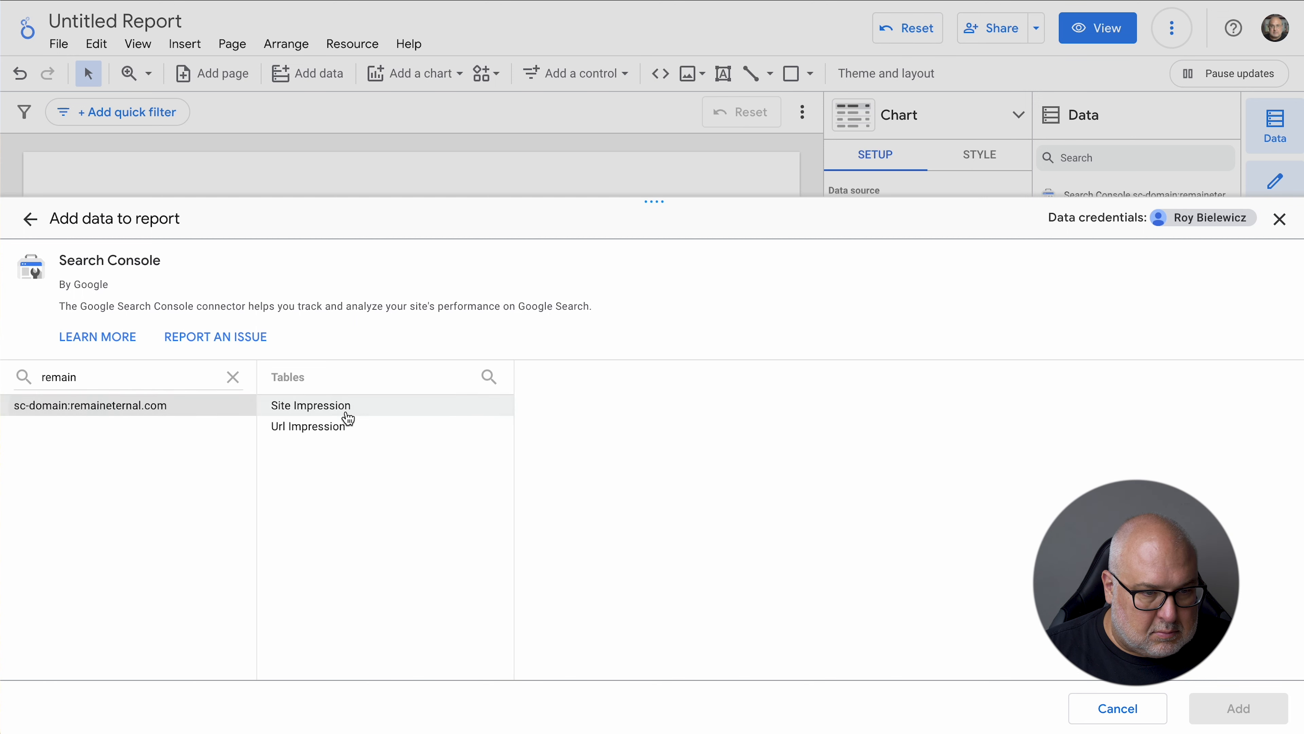
pyautogui.click(340, 427)
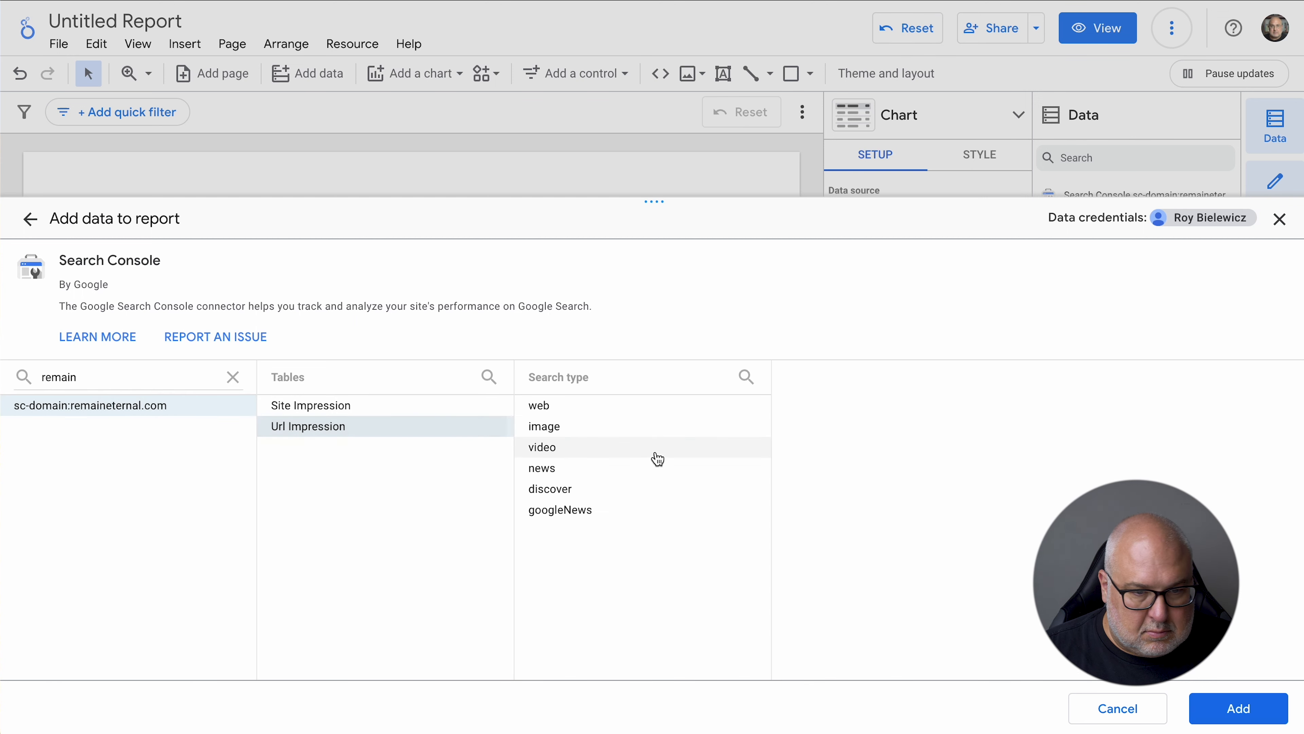
pyautogui.click(566, 409)
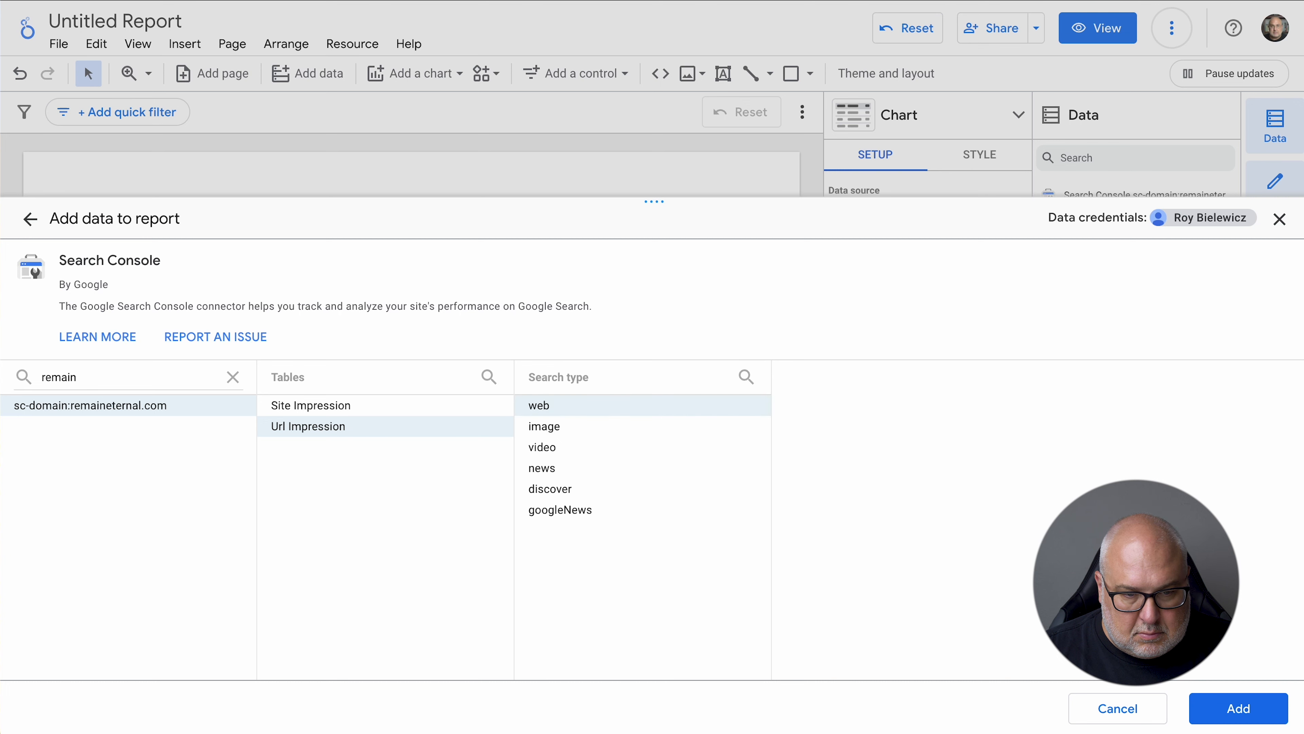
pyautogui.click(1234, 708)
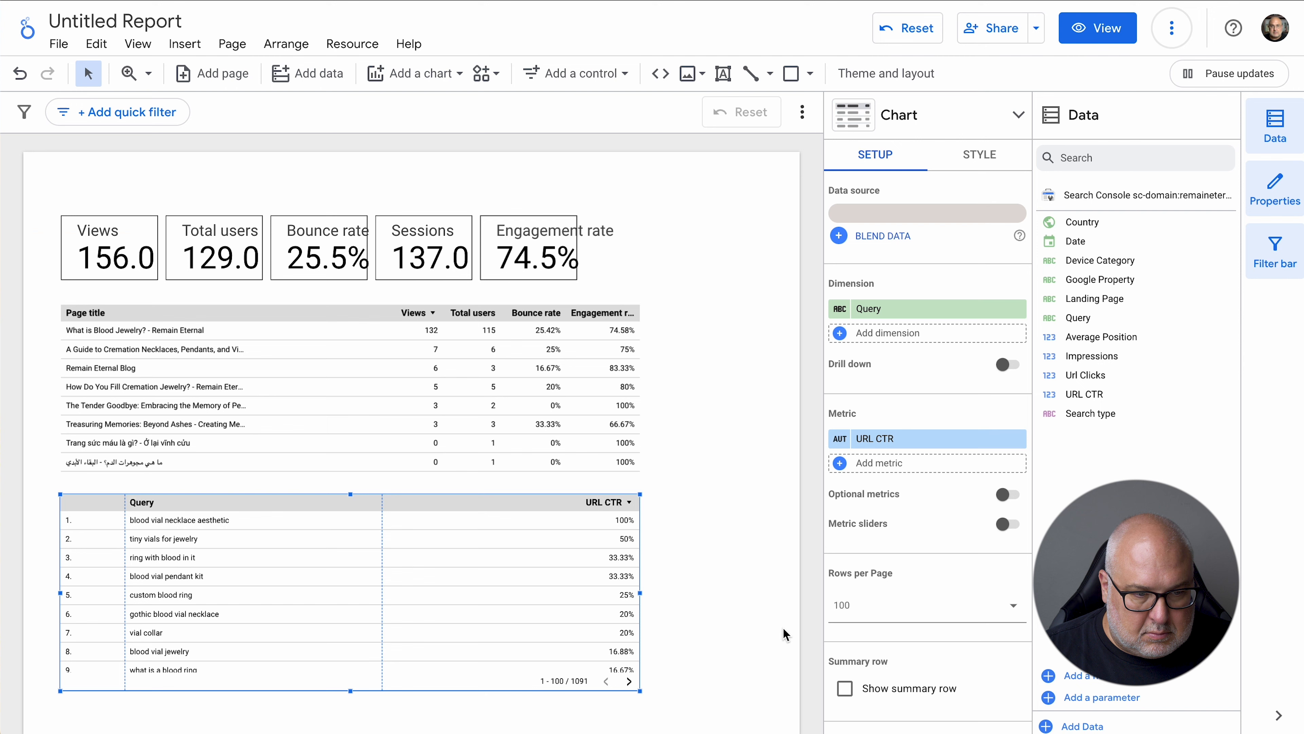
# Change the second table's dimension to Landing Page
pyautogui.click(913, 309)
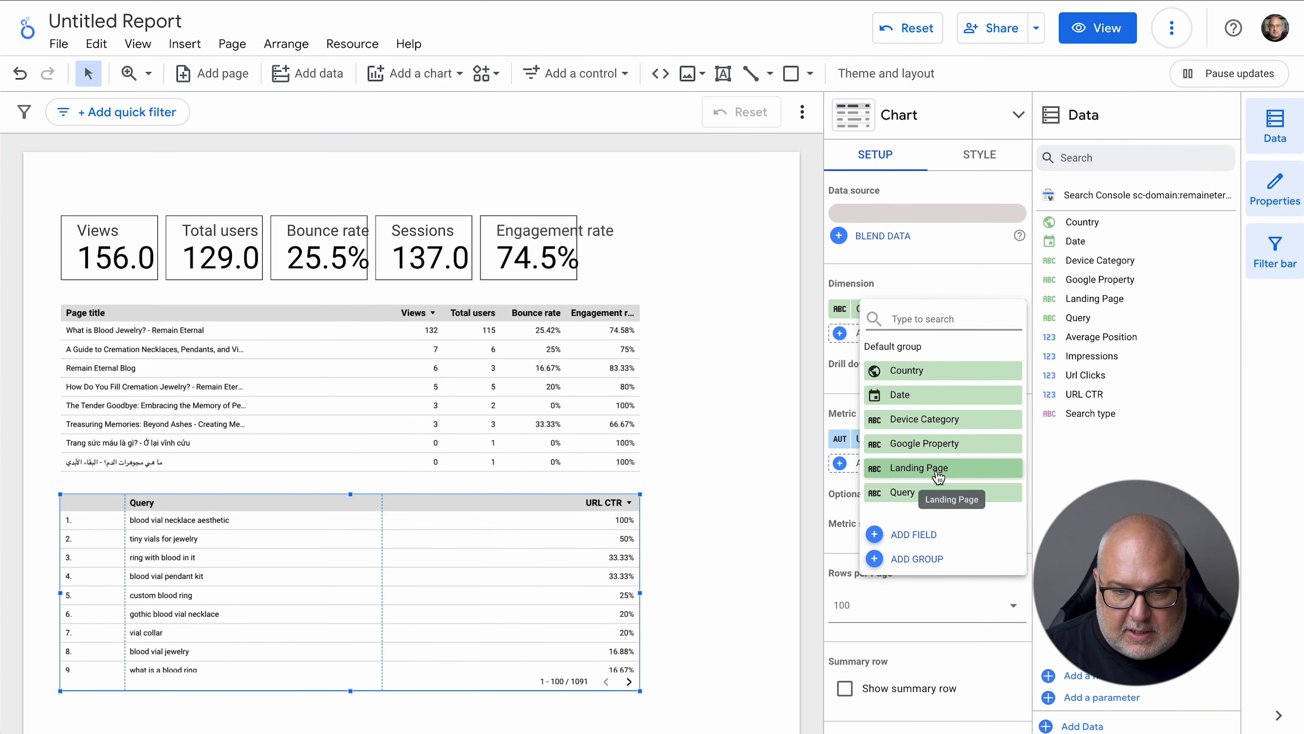
pyautogui.click(938, 477)
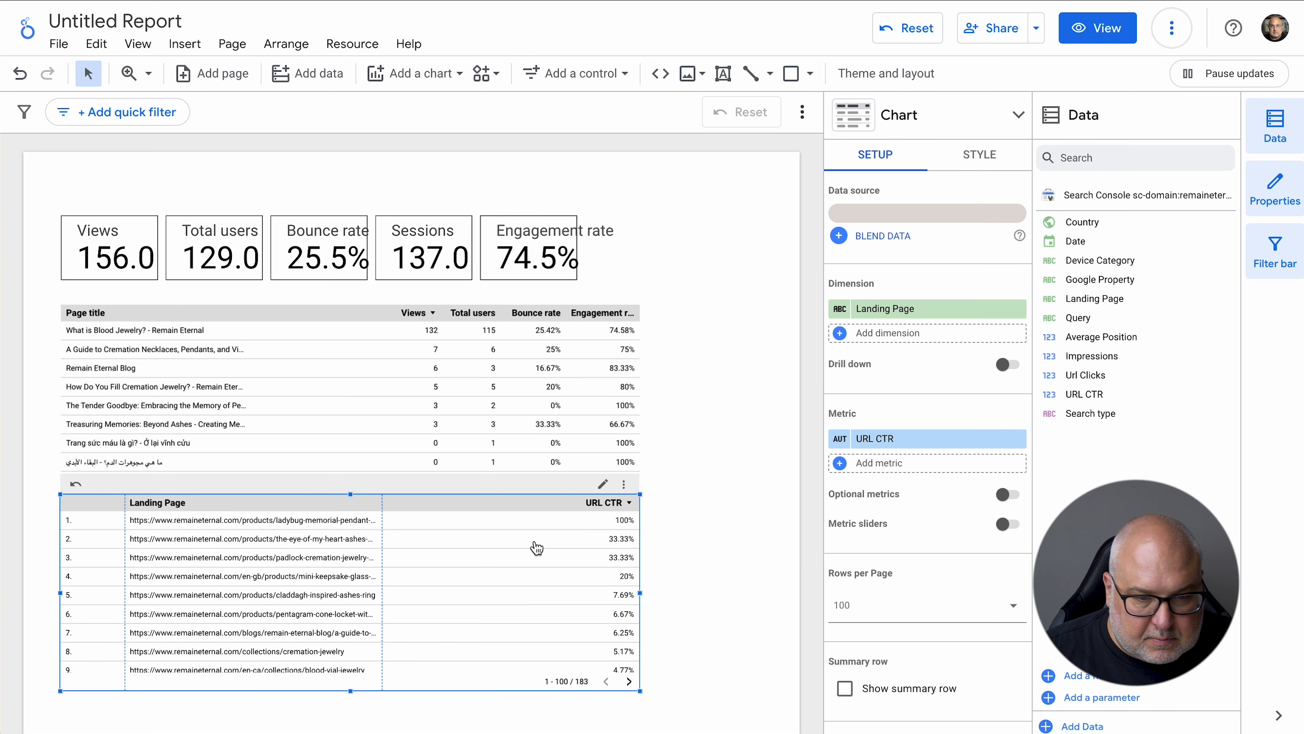
# Replace the second table's URL CTR metric with Average Position, and add Impressions and Url Clicks as further metrics
pyautogui.click(919, 441)
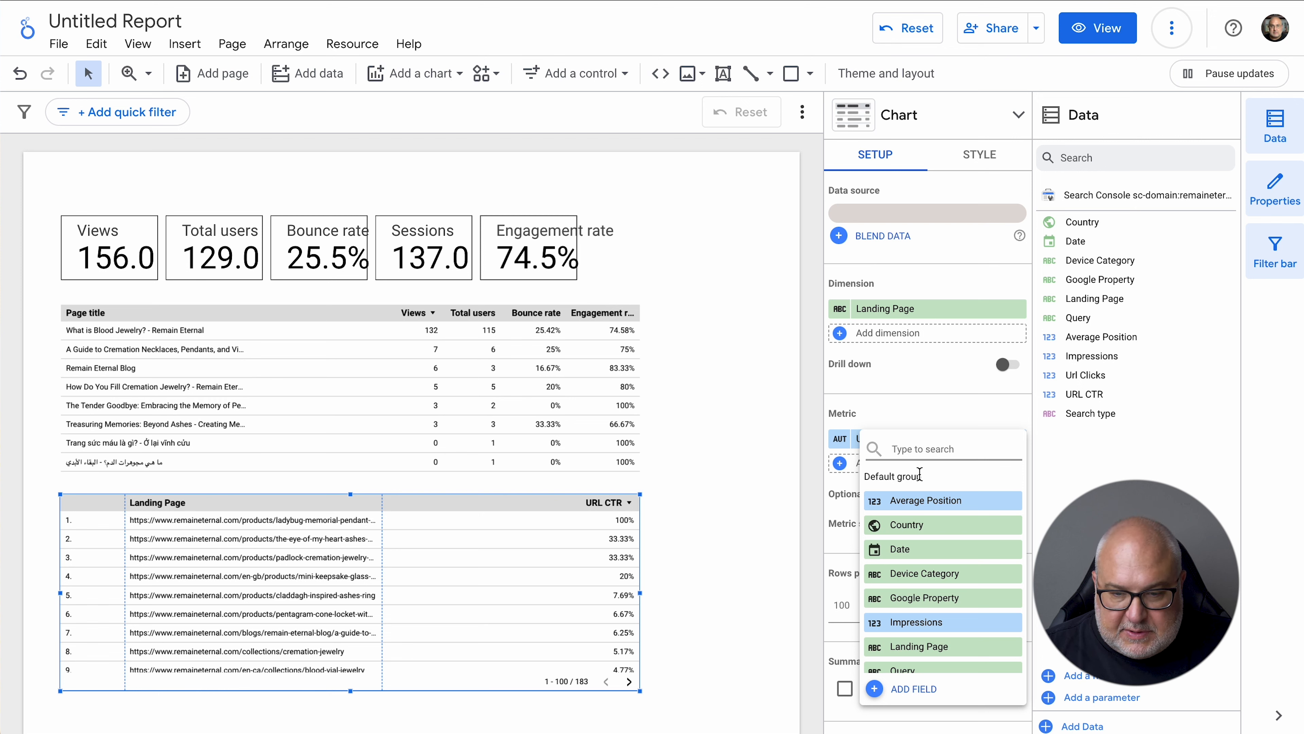
pyautogui.click(922, 499)
pyautogui.click(938, 465)
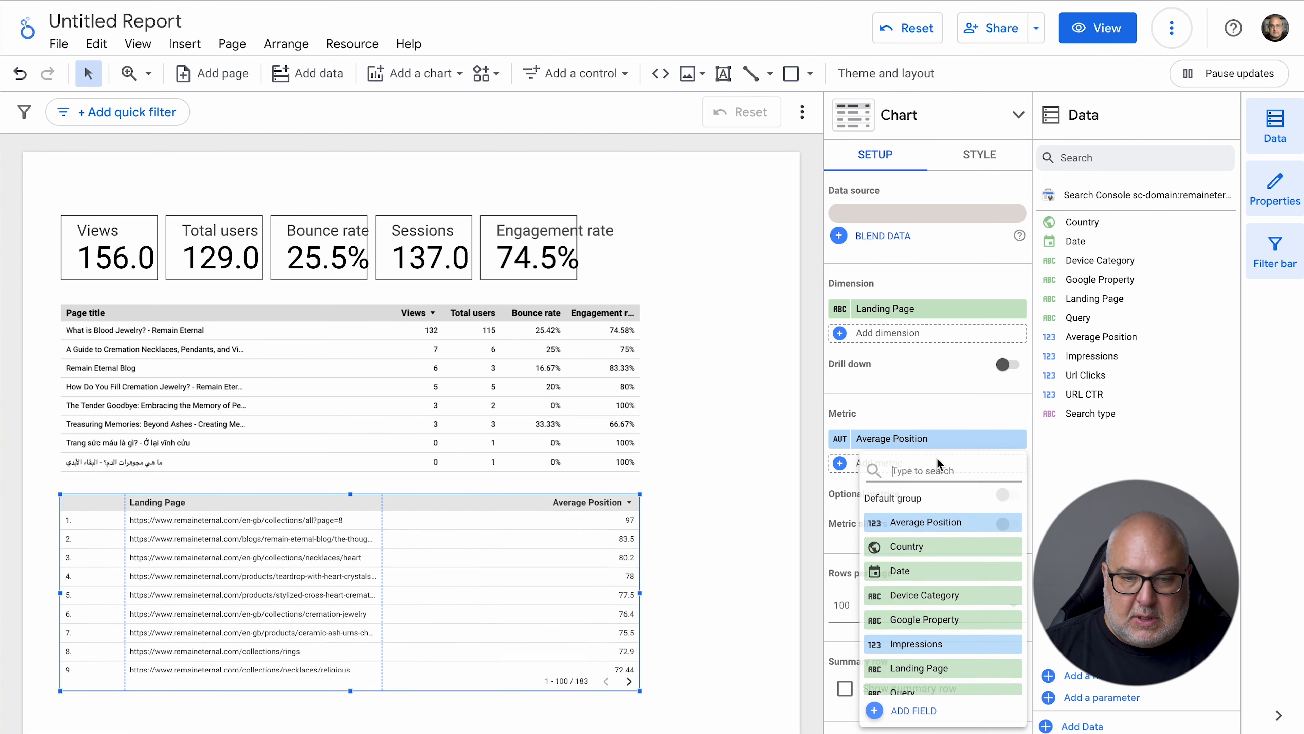
pyautogui.write('impress')
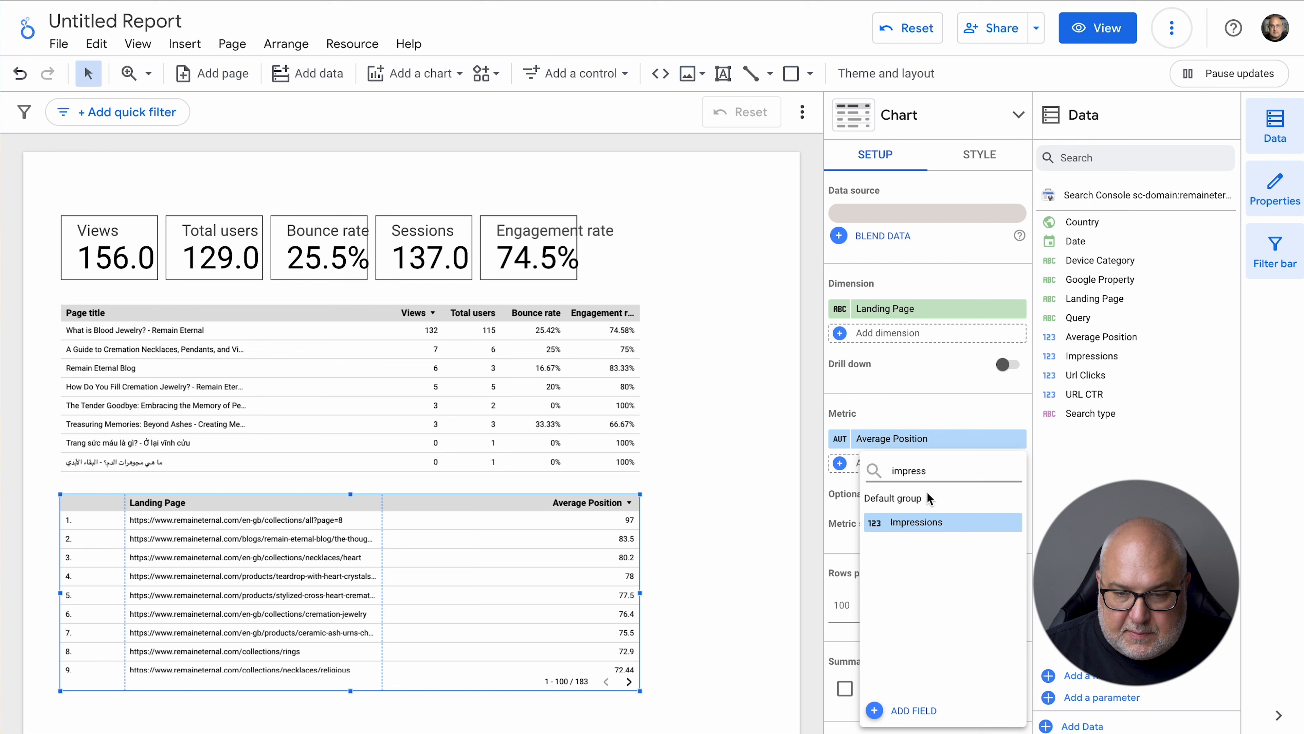
pyautogui.click(926, 523)
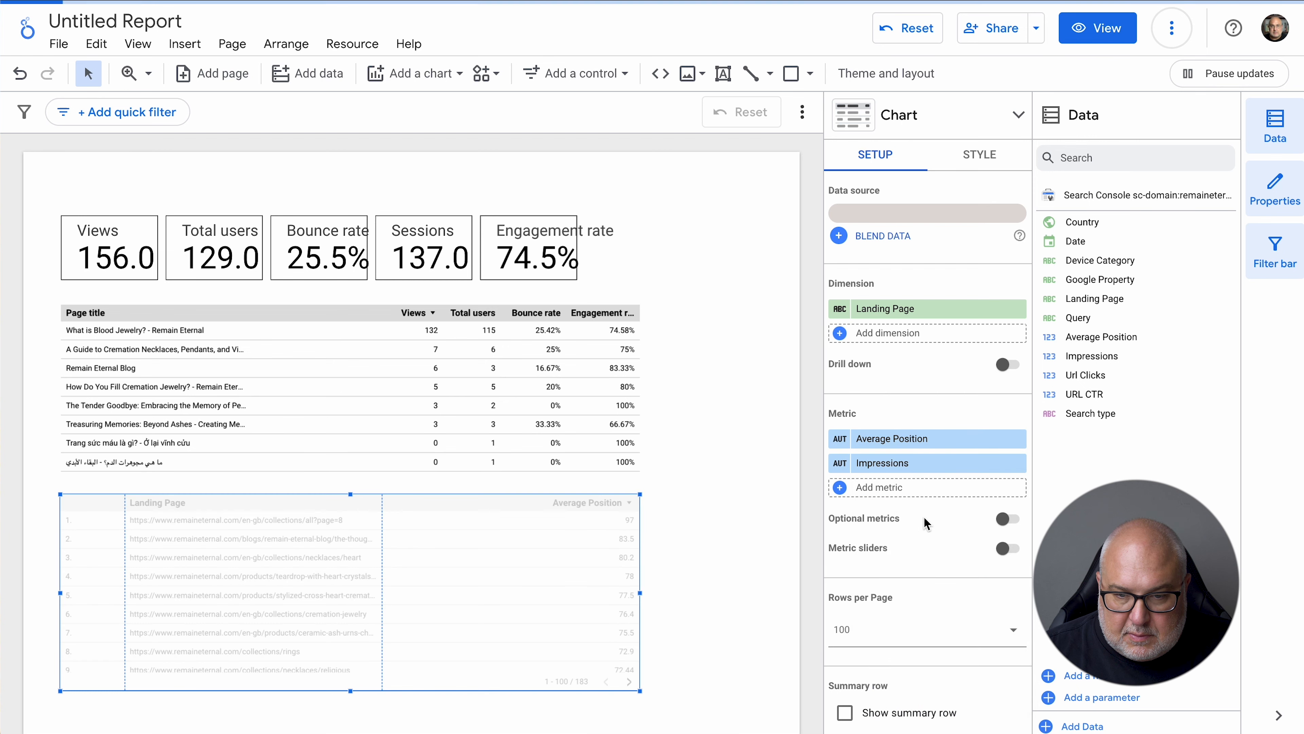
pyautogui.click(924, 498)
pyautogui.write('click')
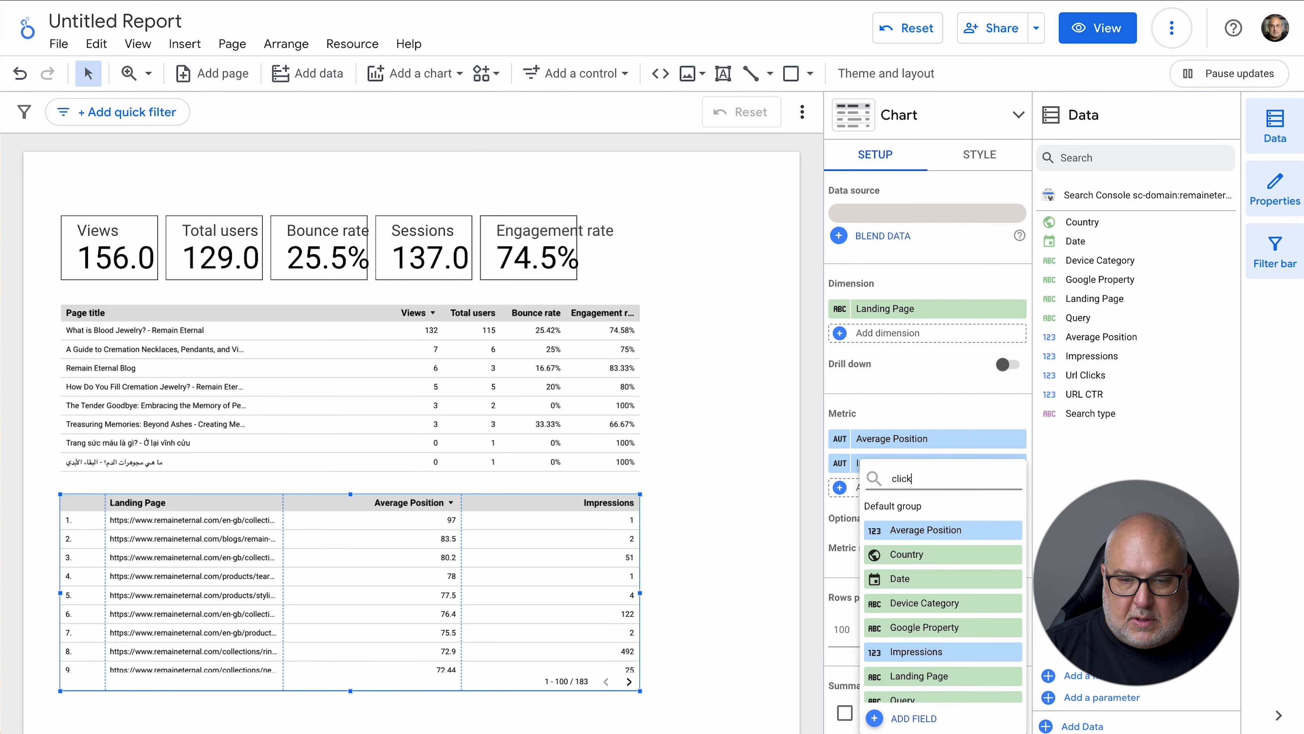
pyautogui.write('s')
pyautogui.click(922, 529)
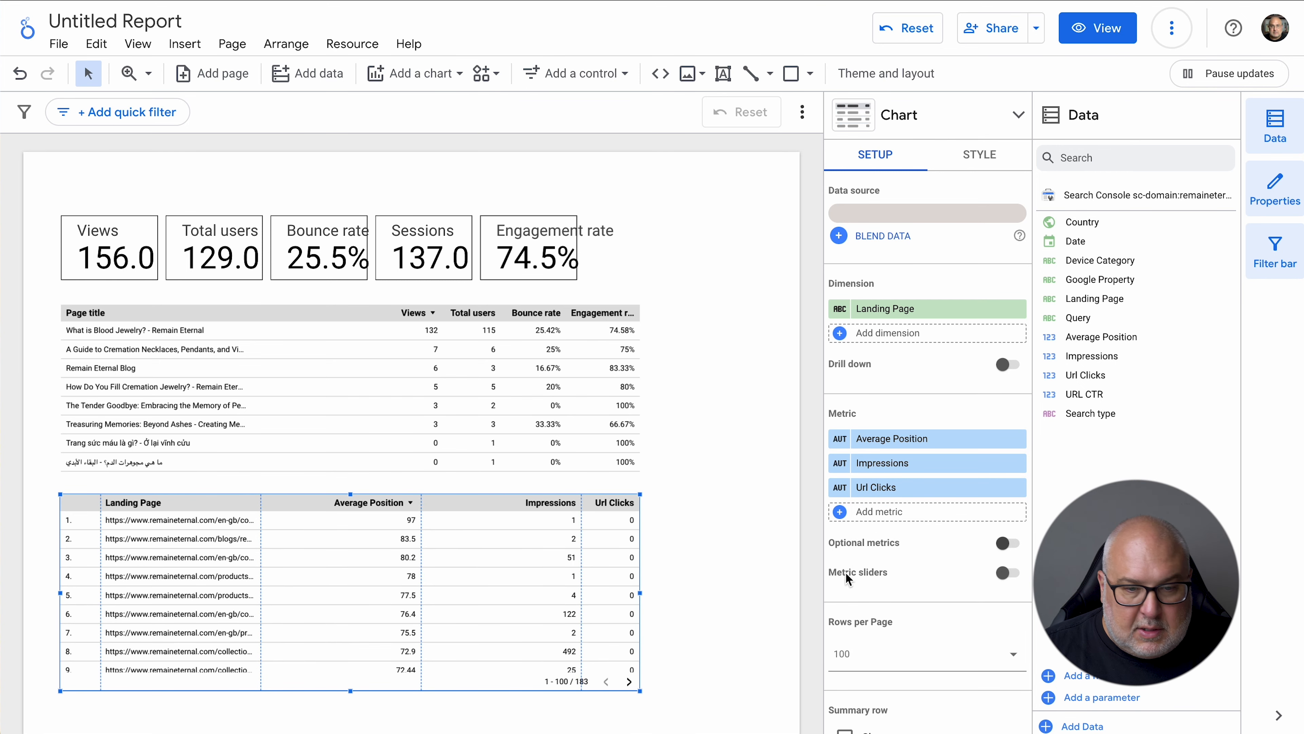
# Try to apply the existing Blogs filter to the Search Console table
pyautogui.scroll(-10, 976, 562)
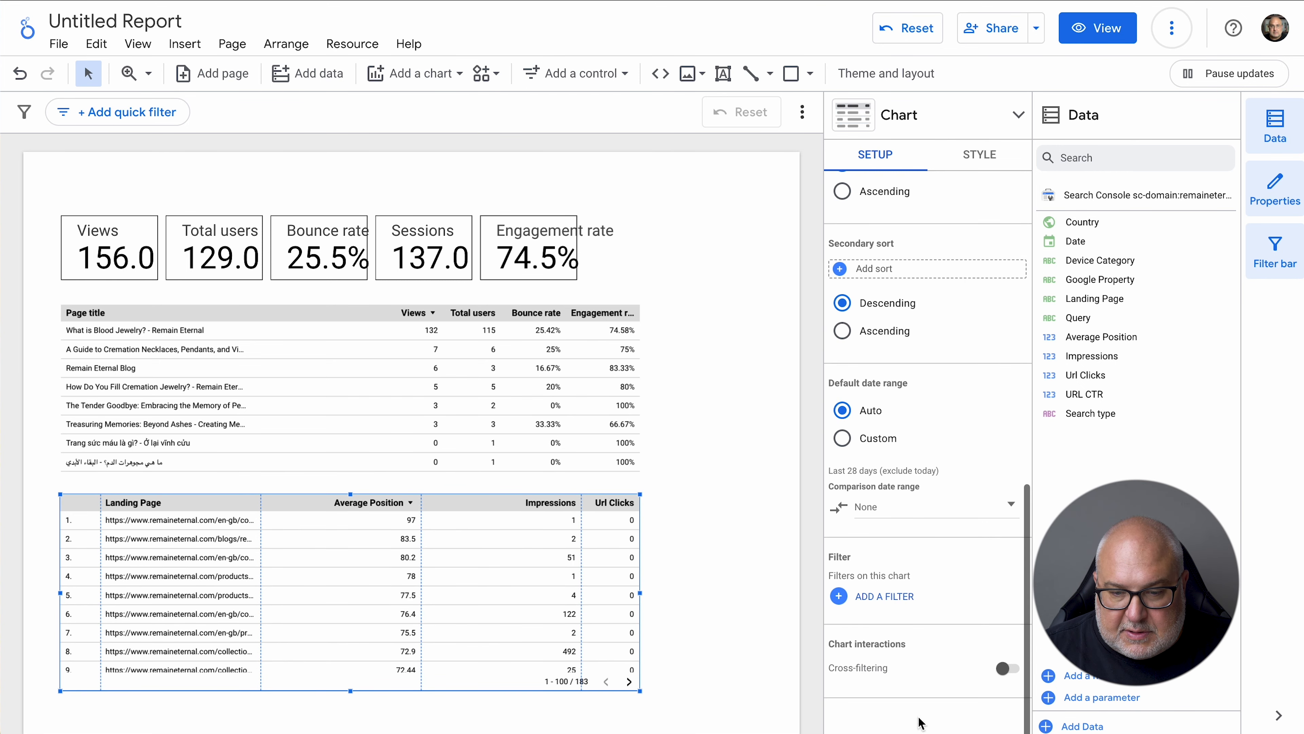
pyautogui.click(889, 601)
pyautogui.click(1263, 352)
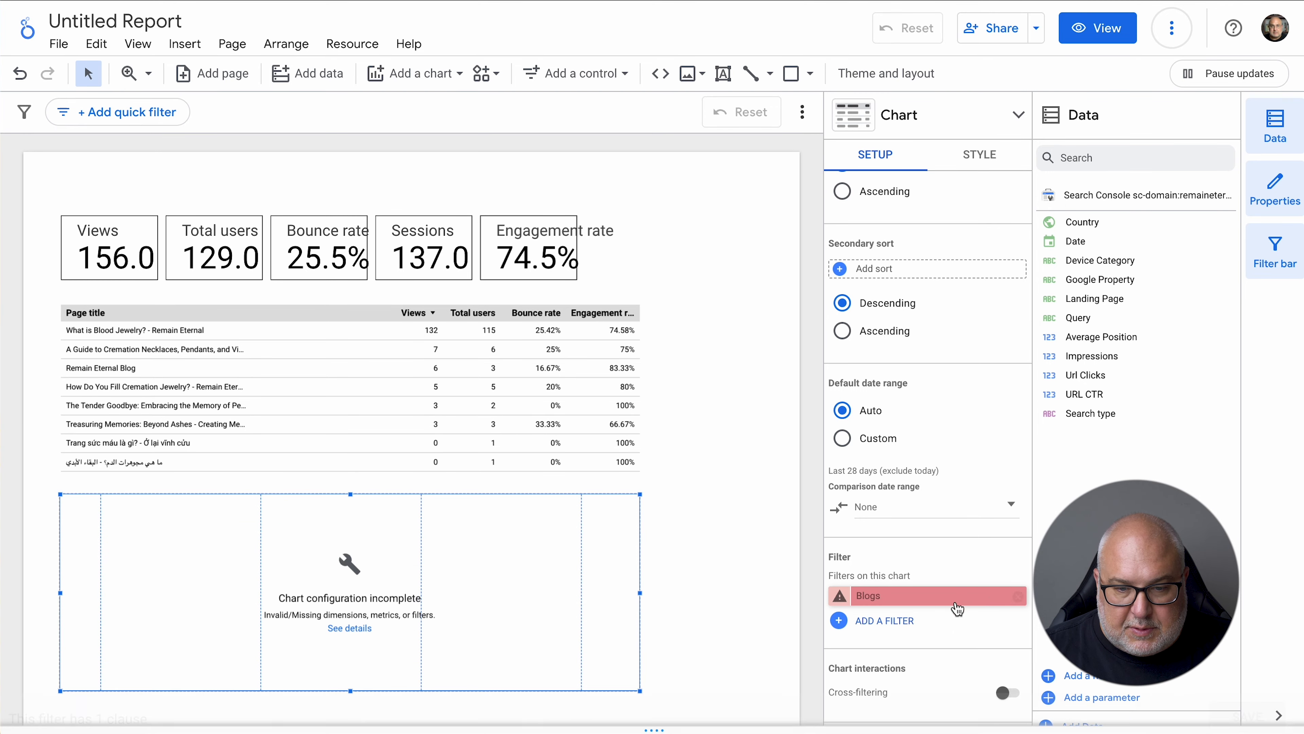
pyautogui.click(1018, 597)
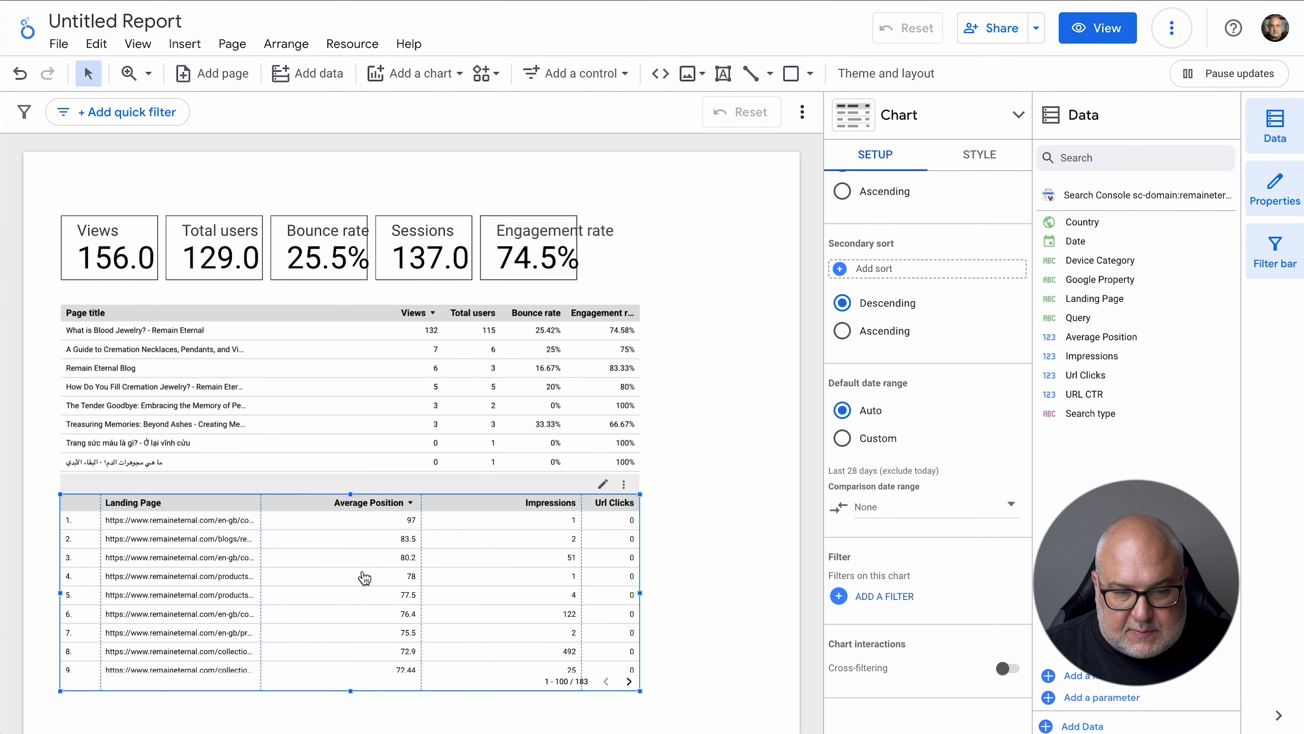
# Create a filter for the Search Console table that includes rows whose Landing Page contains "blogs"
pyautogui.click(890, 597)
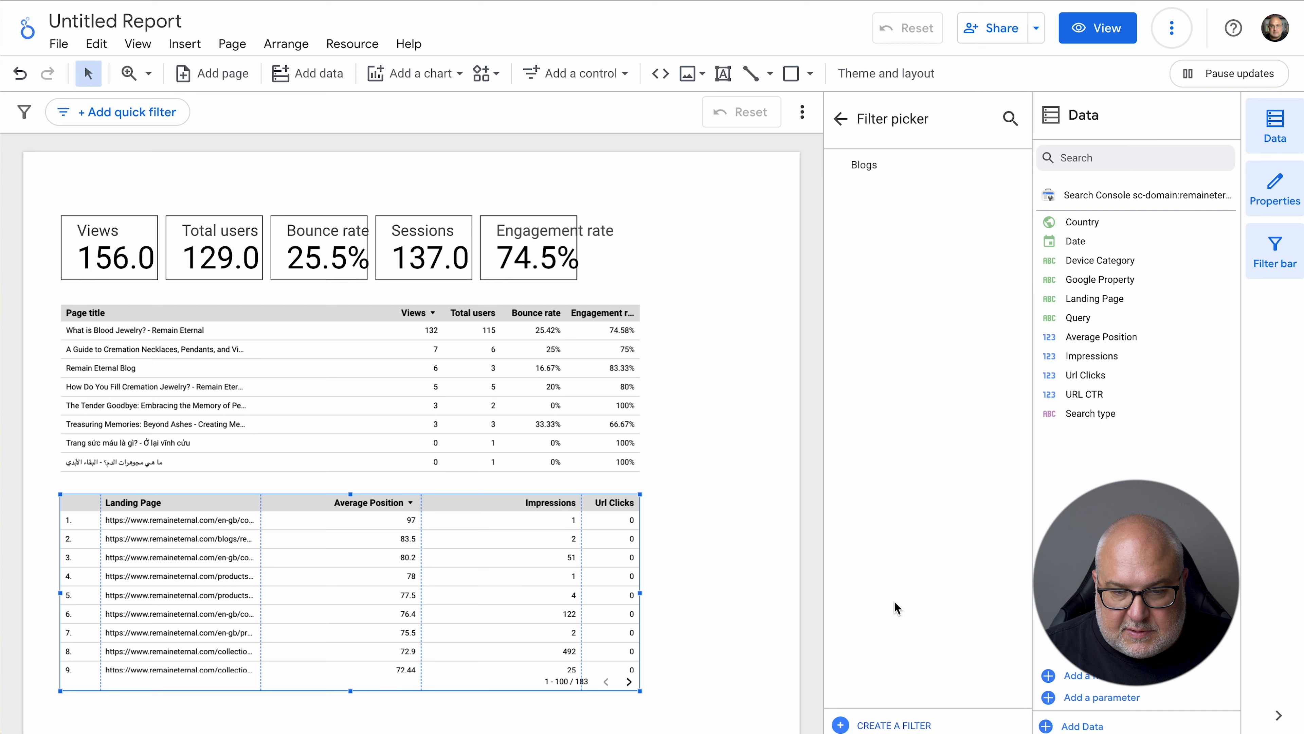
pyautogui.click(904, 726)
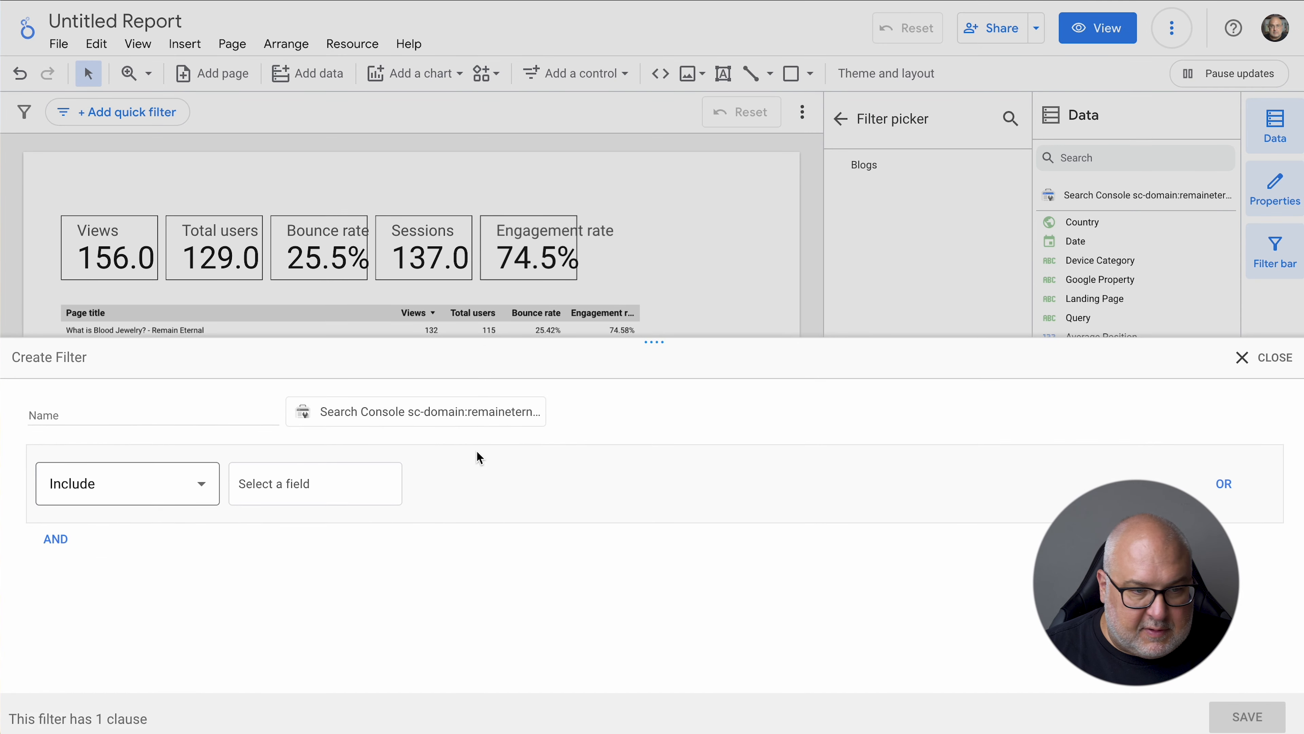
pyautogui.click(329, 484)
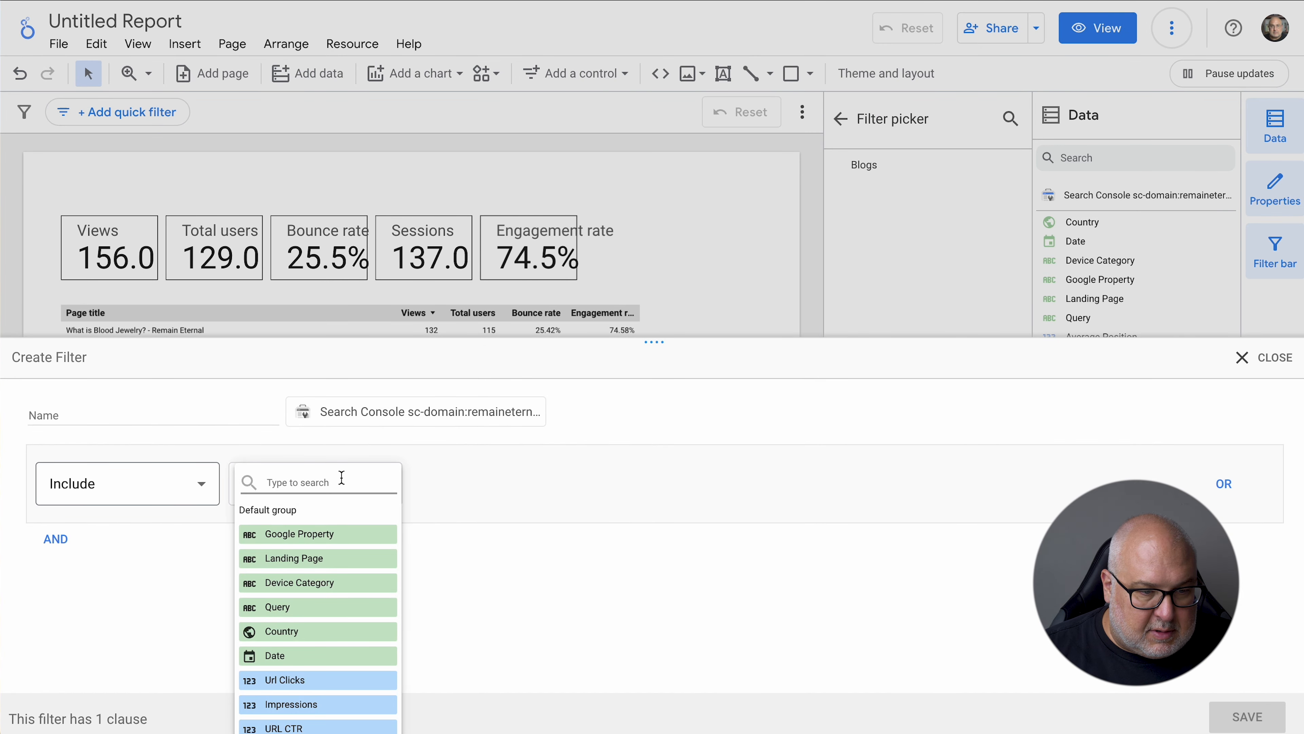
pyautogui.write('lan')
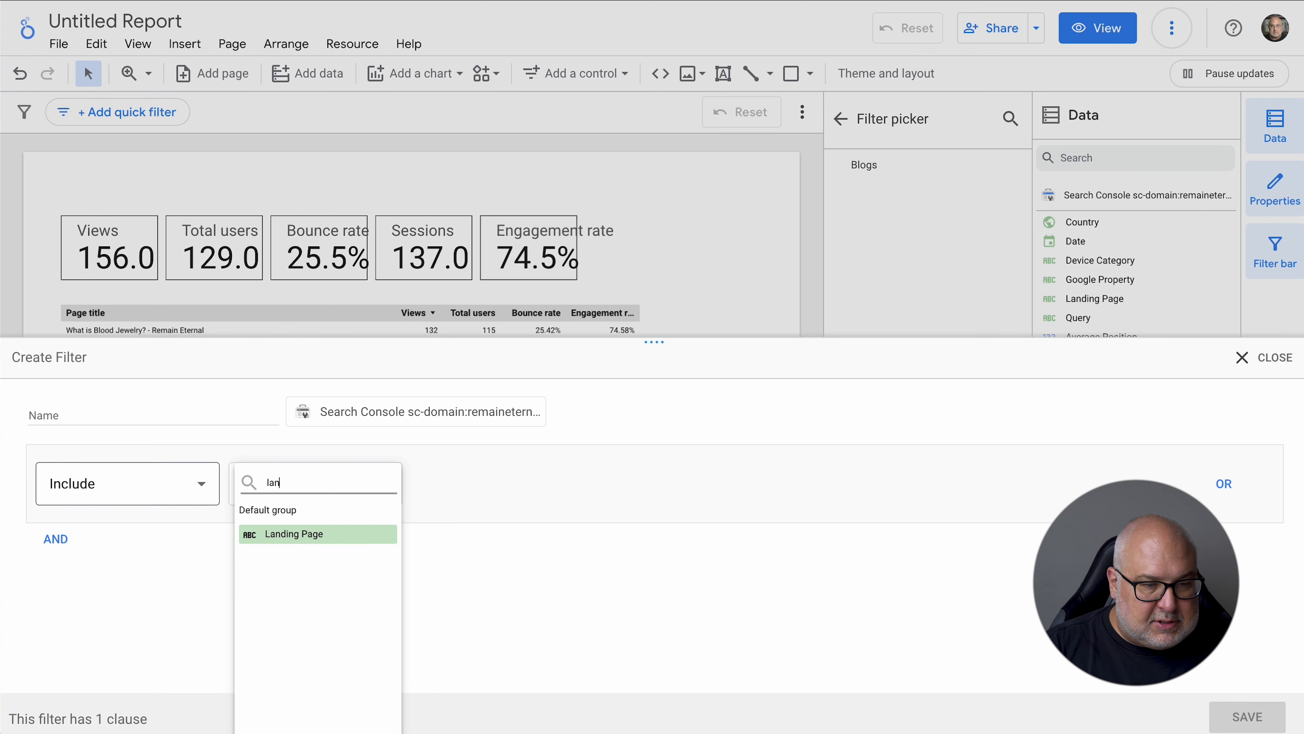
pyautogui.click(343, 534)
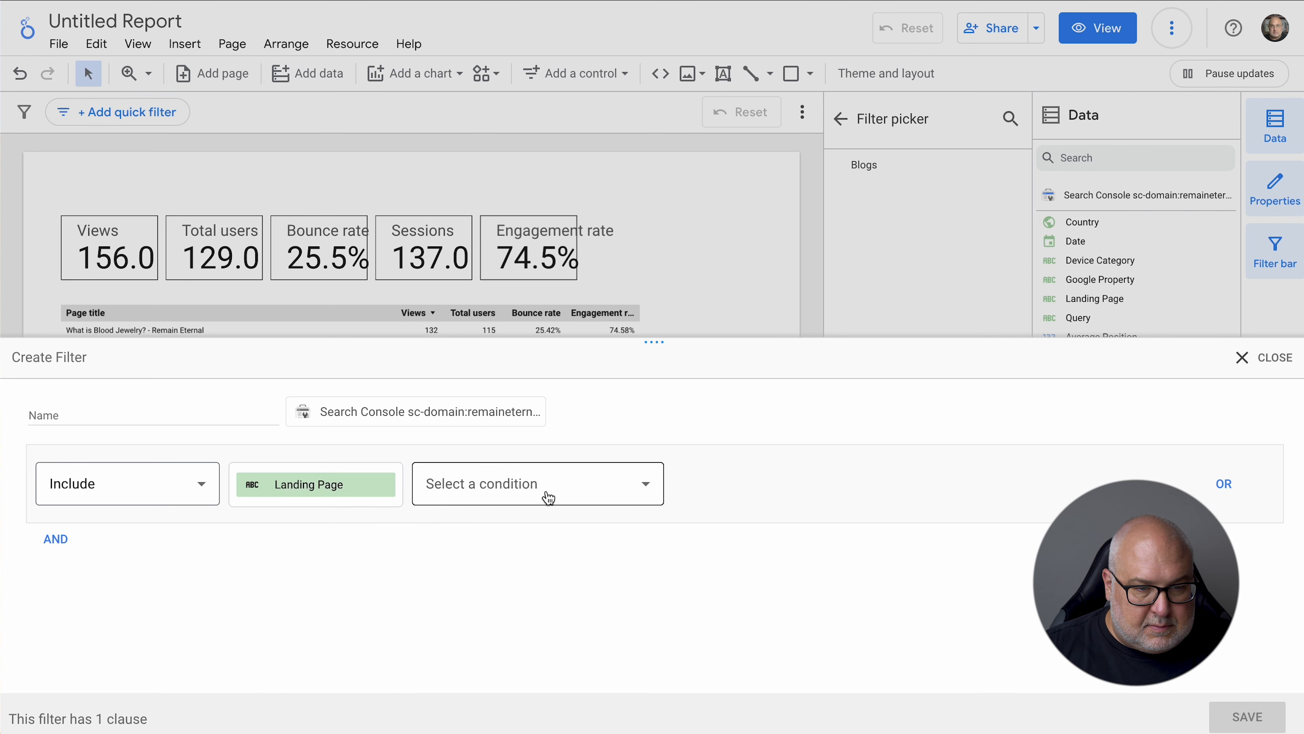
pyautogui.click(545, 495)
pyautogui.click(495, 292)
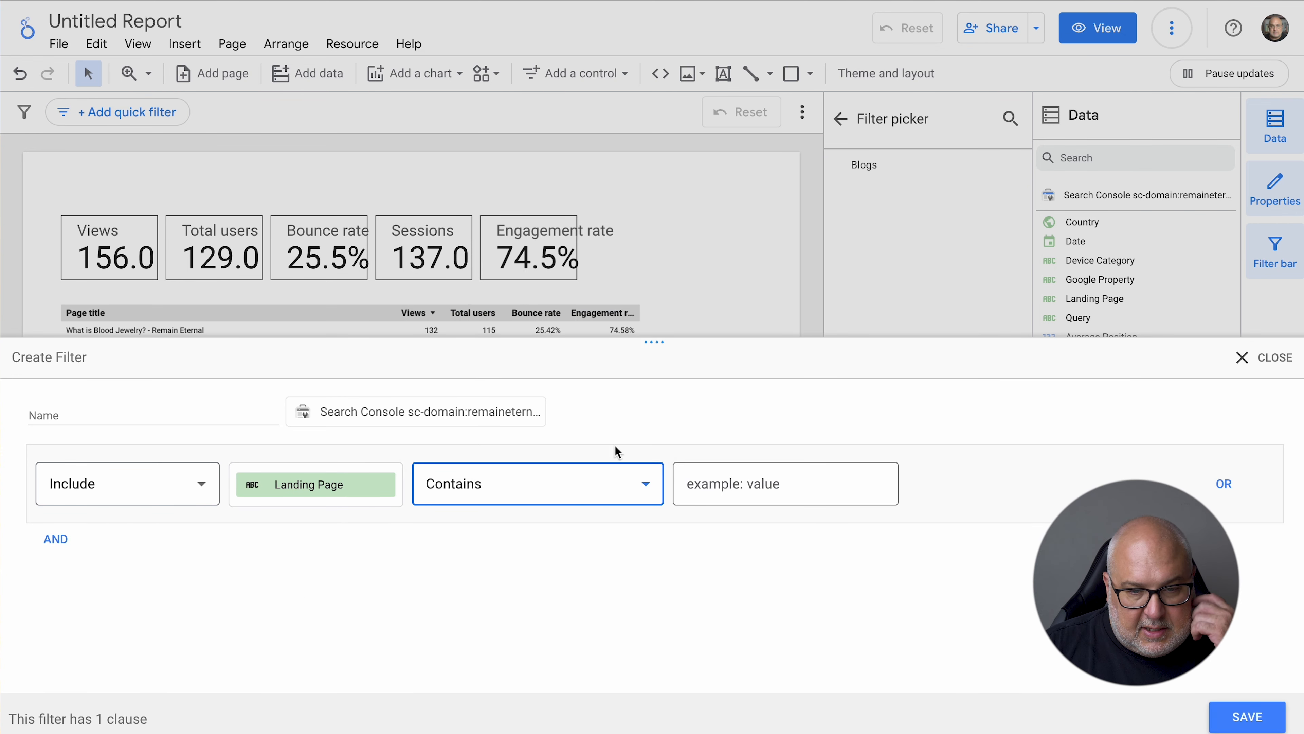
pyautogui.click(735, 483)
pyautogui.write('blogs')
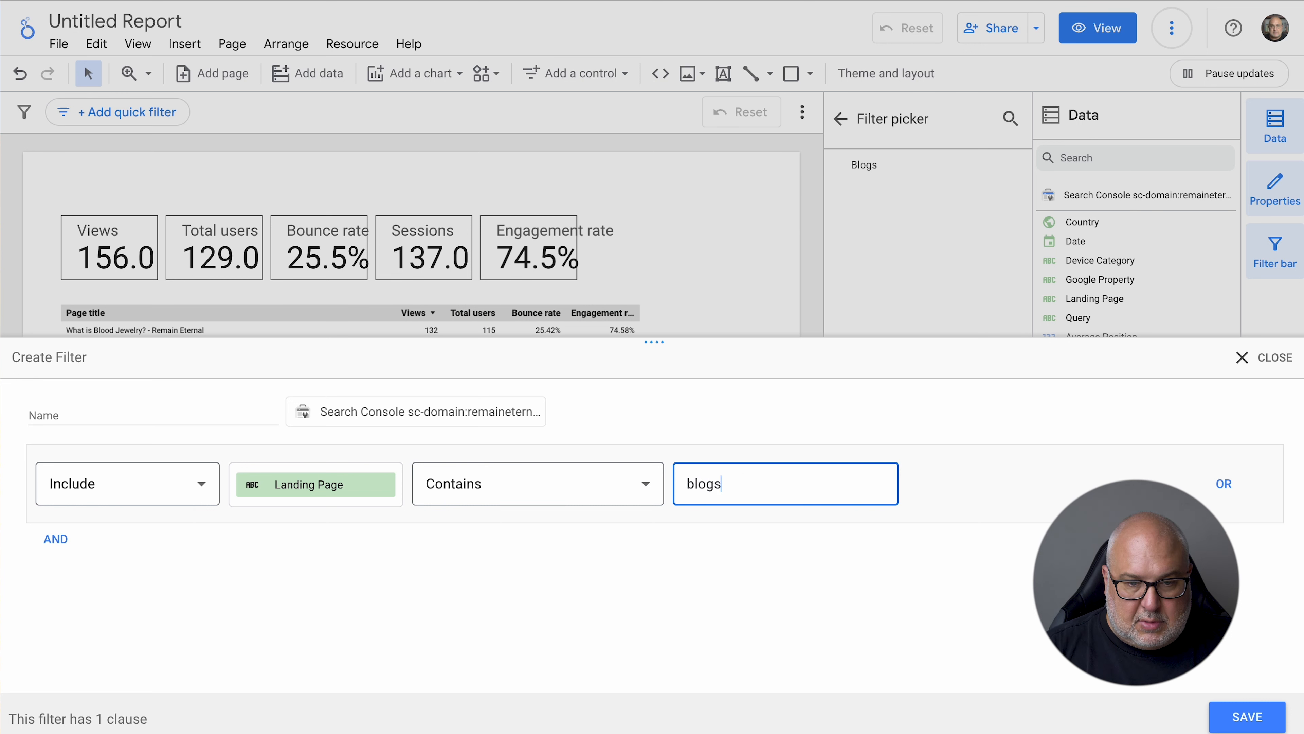
pyautogui.click(1257, 714)
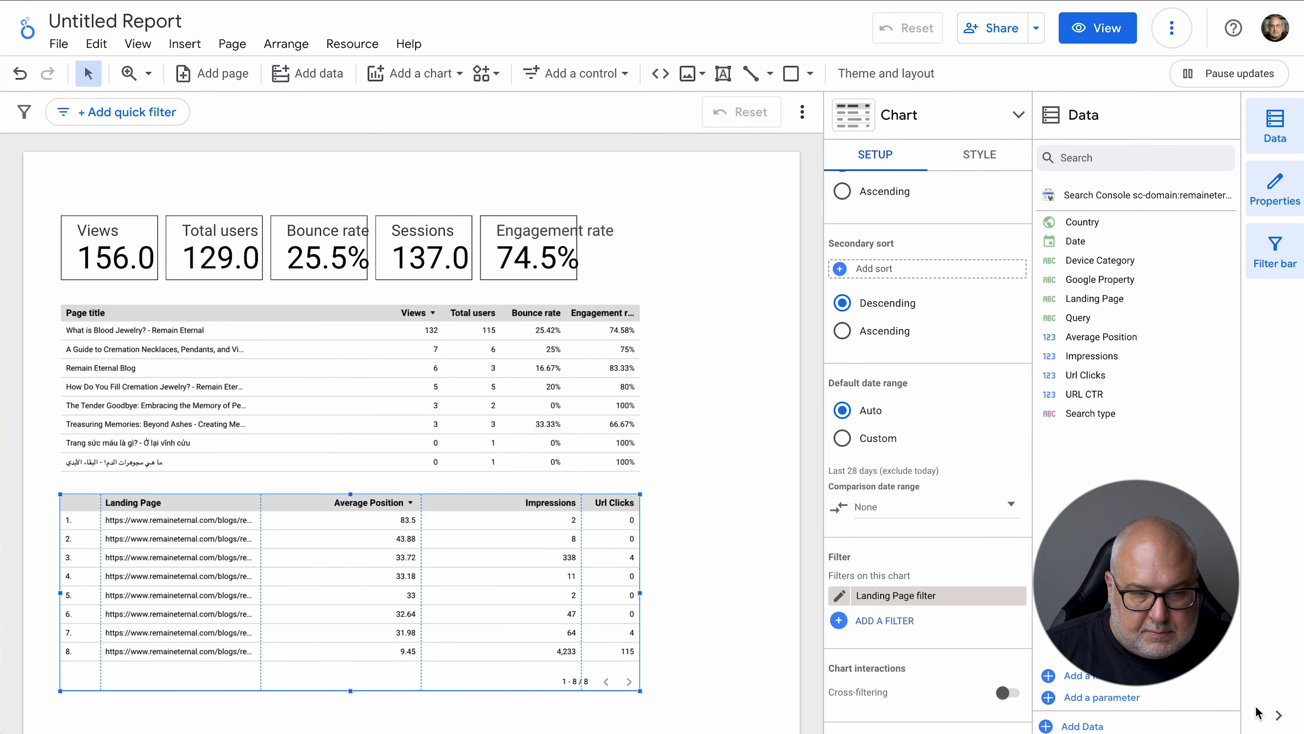
# Widen the Landing Page column of the Search Console table and nudge the table slightly upward
pyautogui.moveTo(262, 508); pyautogui.dragTo(319, 503)
pyautogui.moveTo(576, 504)
pyautogui.mouseDown()
pyautogui.moveTo(549, 504)
pyautogui.moveTo(580, 502)
pyautogui.mouseUp()
pyautogui.moveTo(643, 687); pyautogui.dragTo(645, 687)
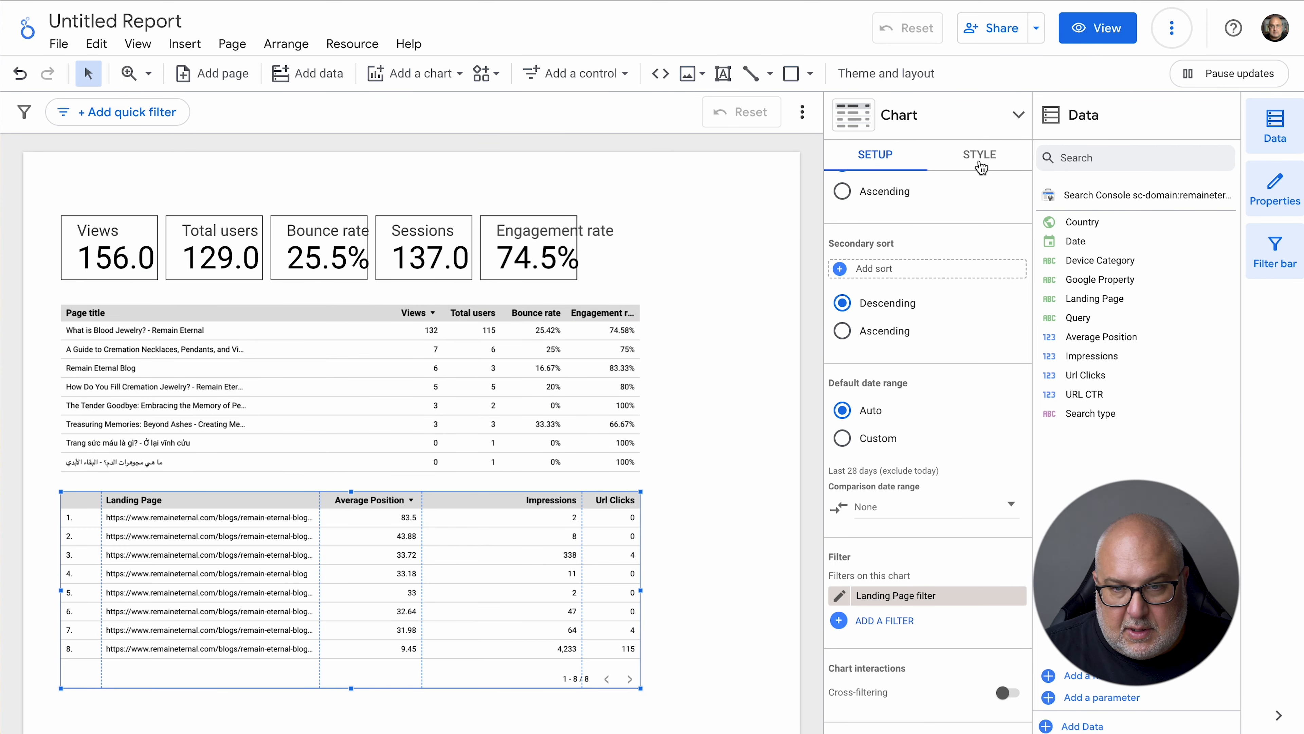
# Turn off pagination and row numbers for the Search Console table
pyautogui.click(984, 159)
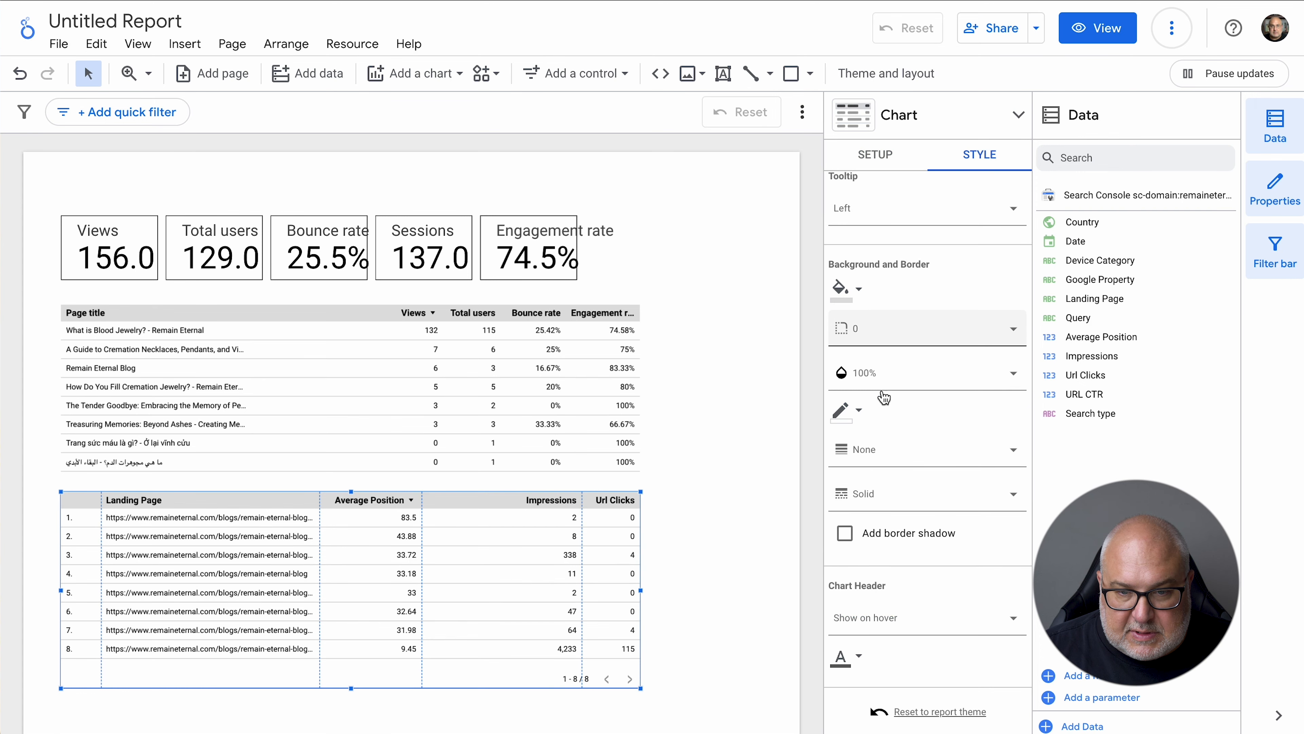
pyautogui.scroll(15, 974, 462)
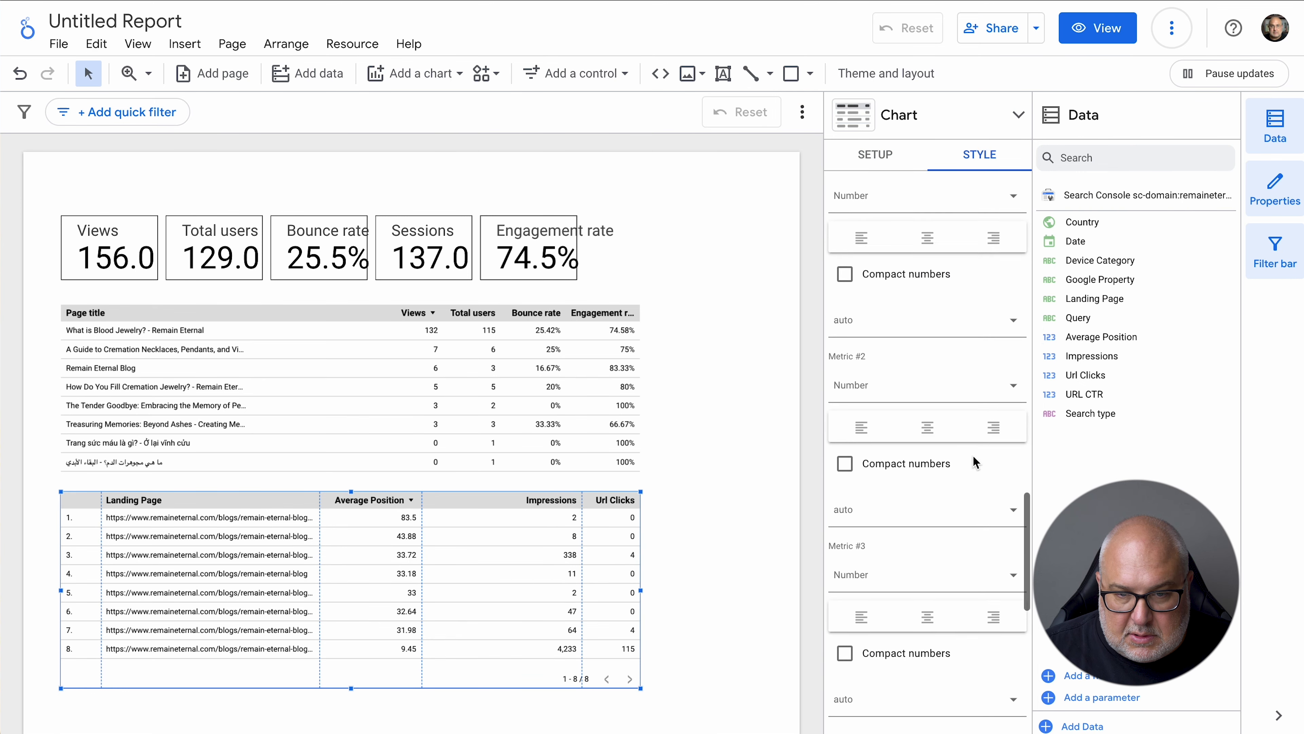
pyautogui.scroll(5, 974, 462)
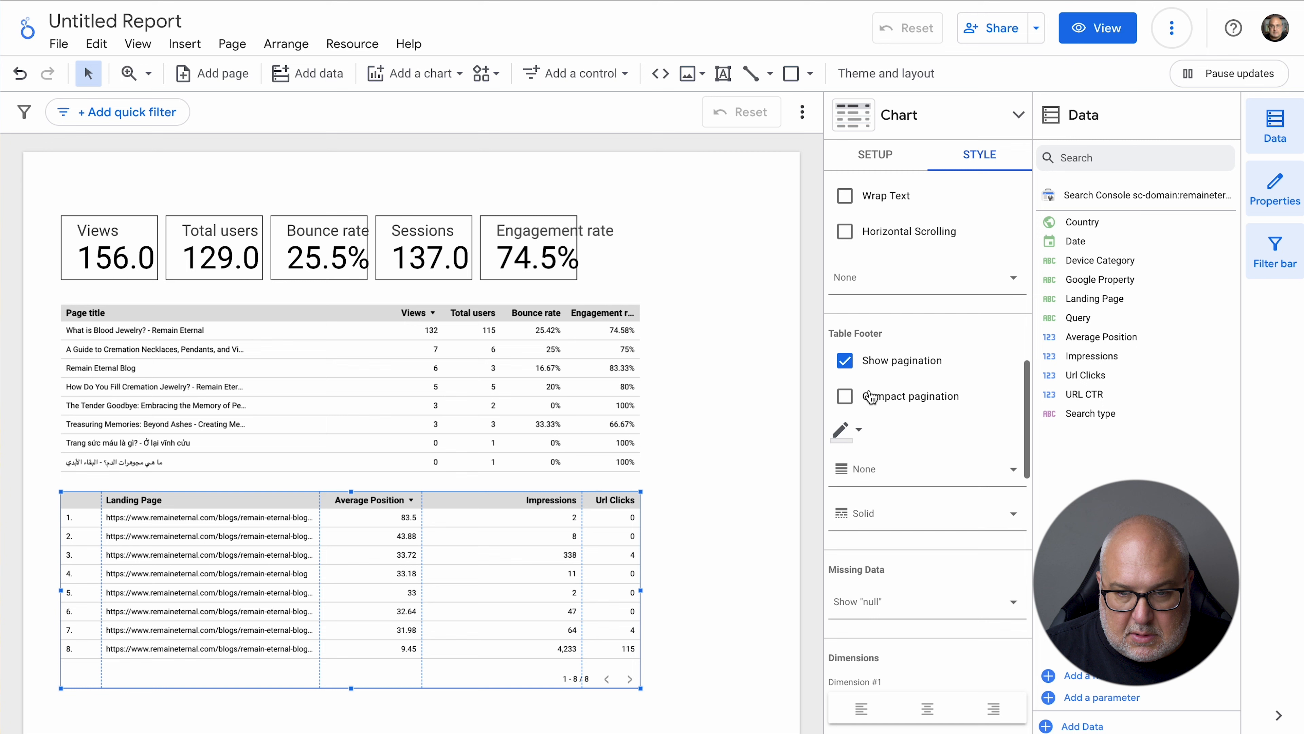
pyautogui.click(845, 360)
pyautogui.scroll(8, 880, 305)
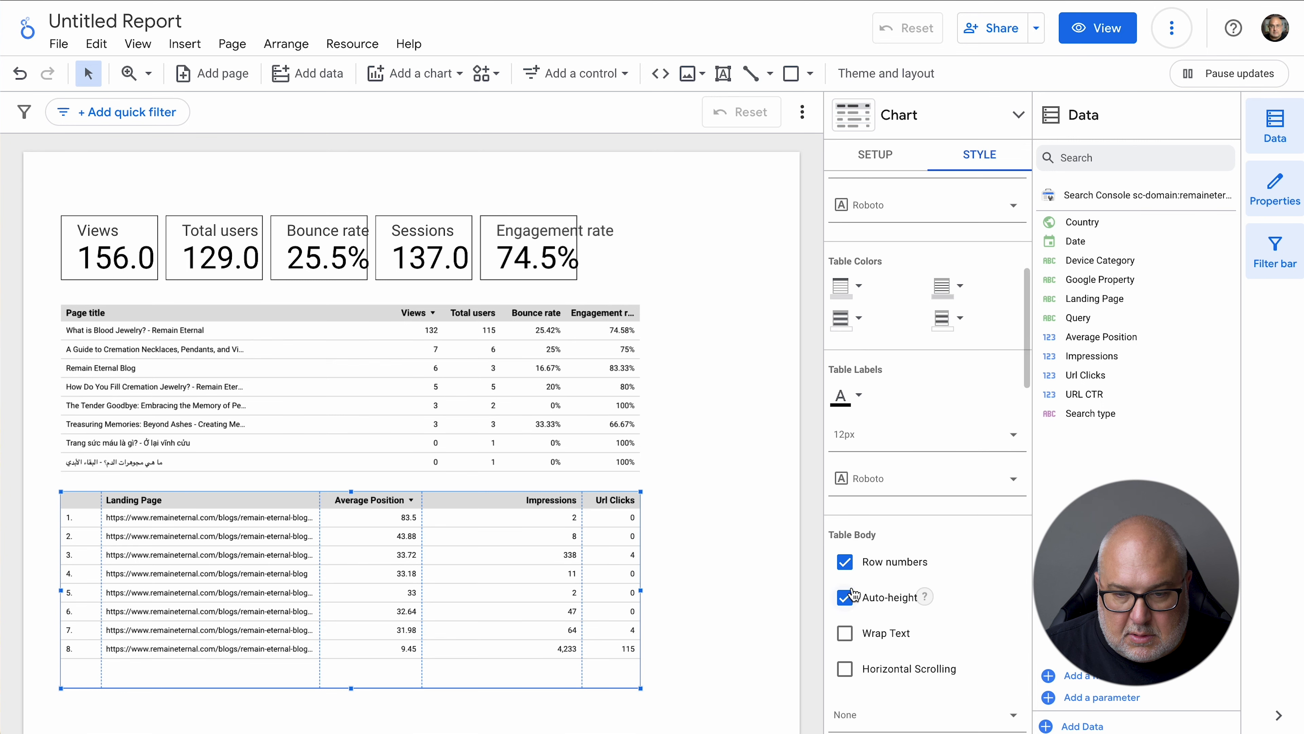
pyautogui.click(845, 561)
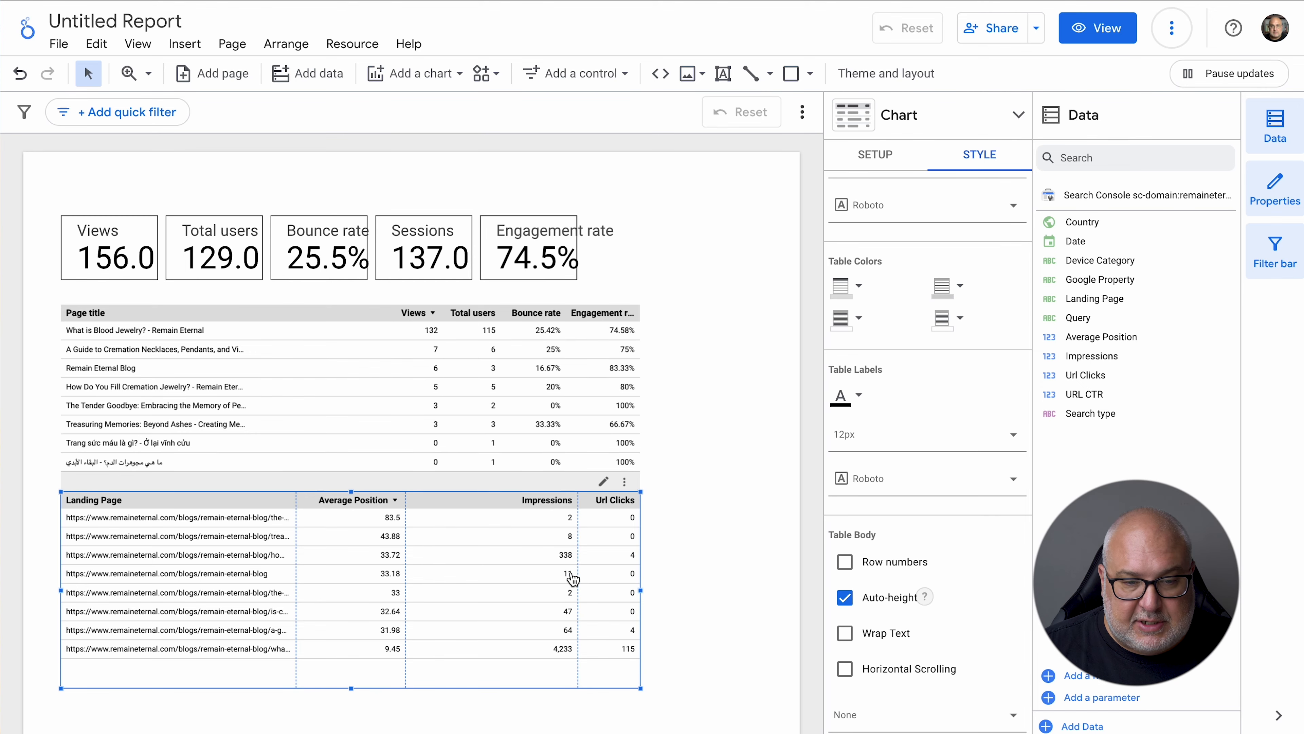
# Narrow the page title and landing page tables to the same width, ending just before the middle of the page
pyautogui.moveTo(641, 688); pyautogui.dragTo(518, 685)
pyautogui.click(451, 440)
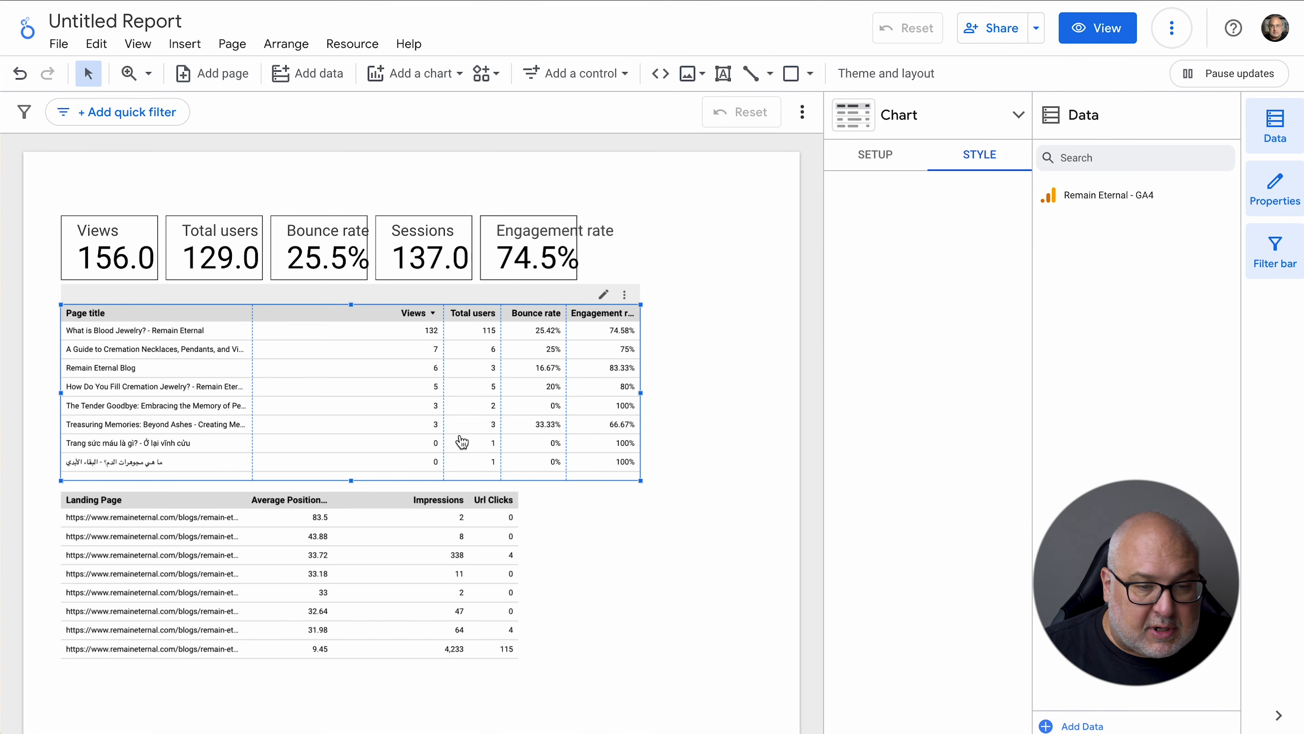
pyautogui.moveTo(640, 480); pyautogui.dragTo(443, 479)
pyautogui.click(432, 555)
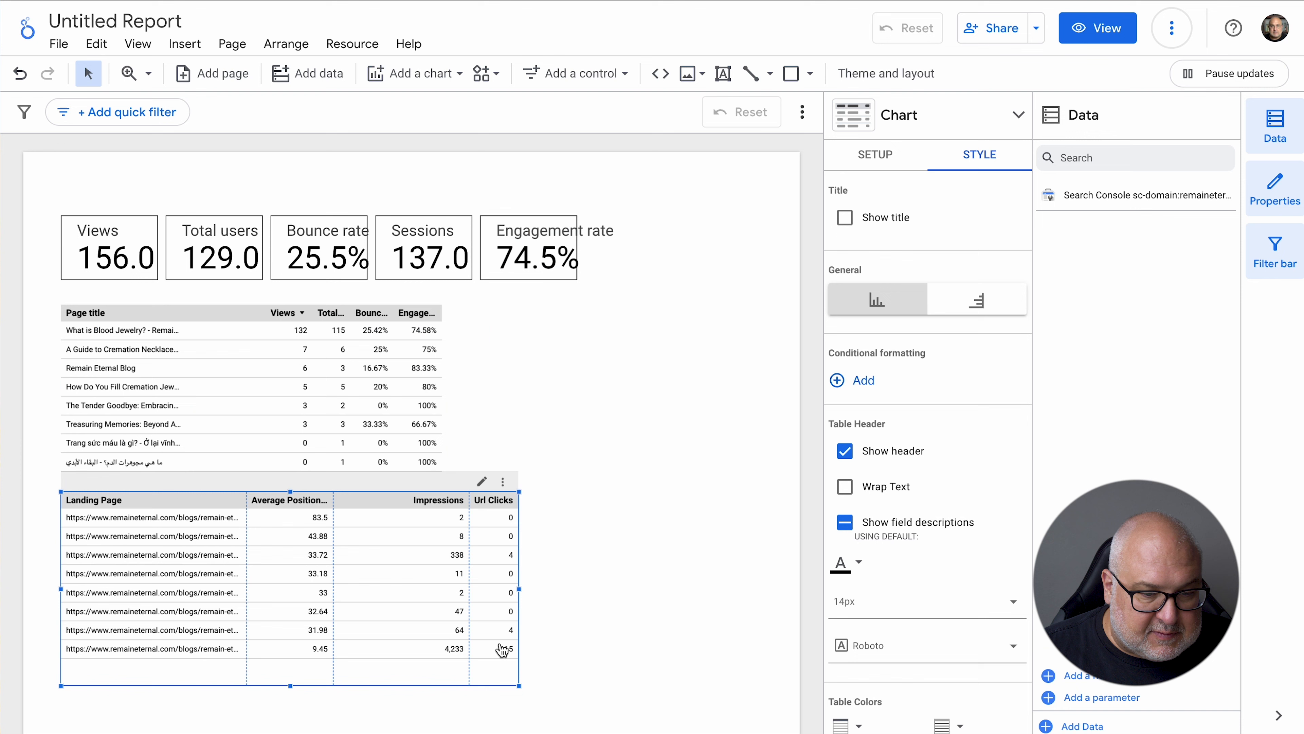
pyautogui.moveTo(519, 686); pyautogui.dragTo(439, 689)
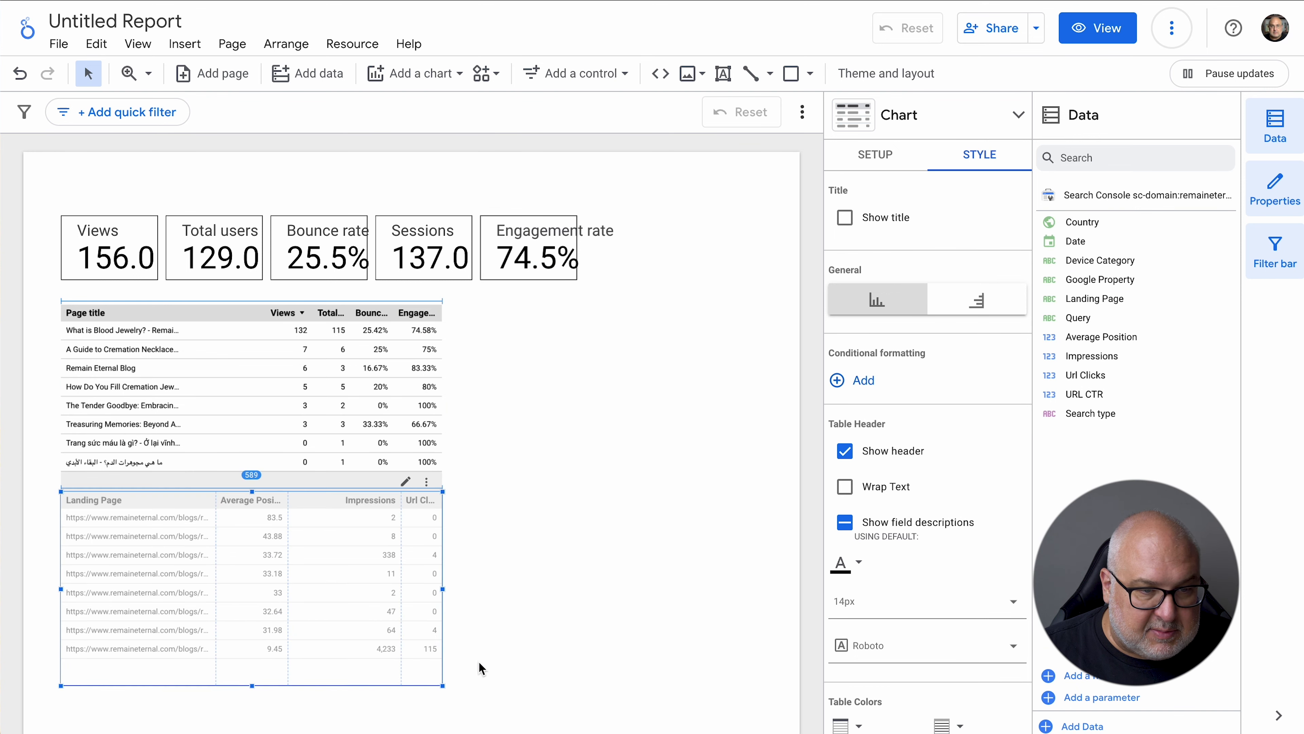
pyautogui.click(577, 449)
pyautogui.click(396, 391)
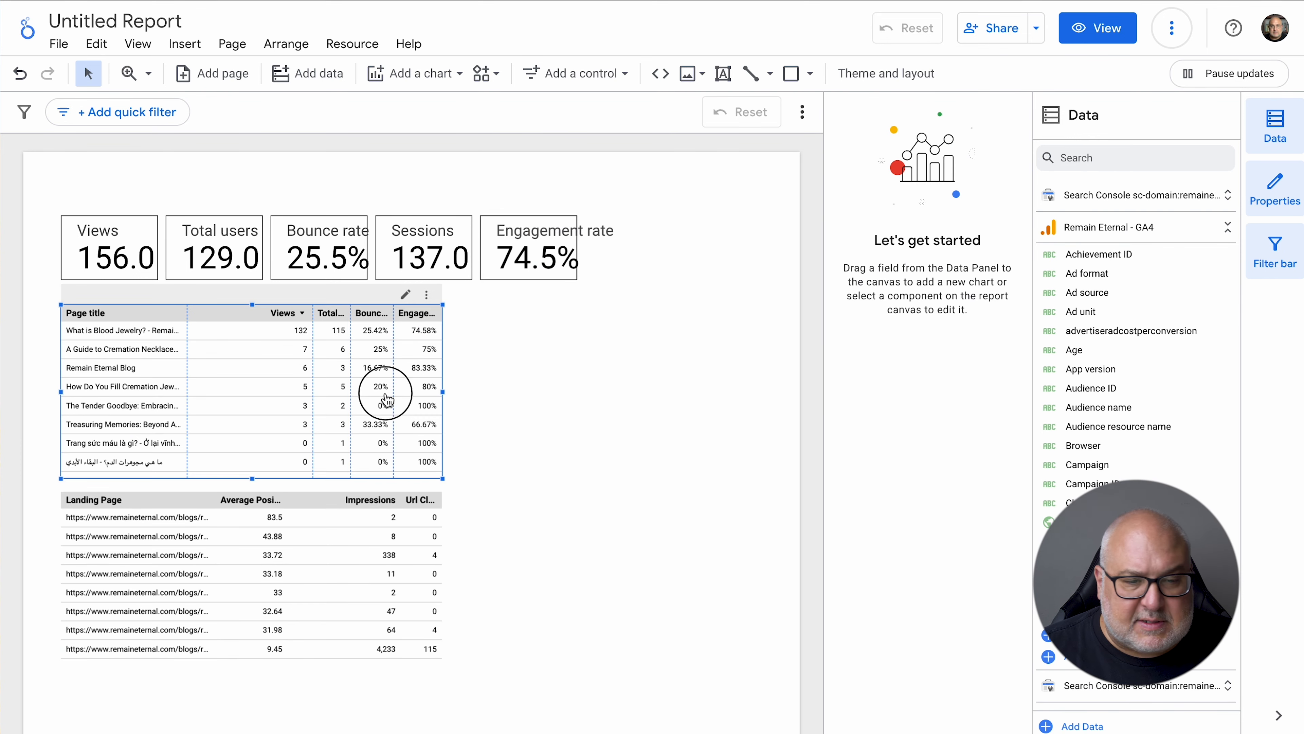
pyautogui.moveTo(441, 475); pyautogui.dragTo(392, 475)
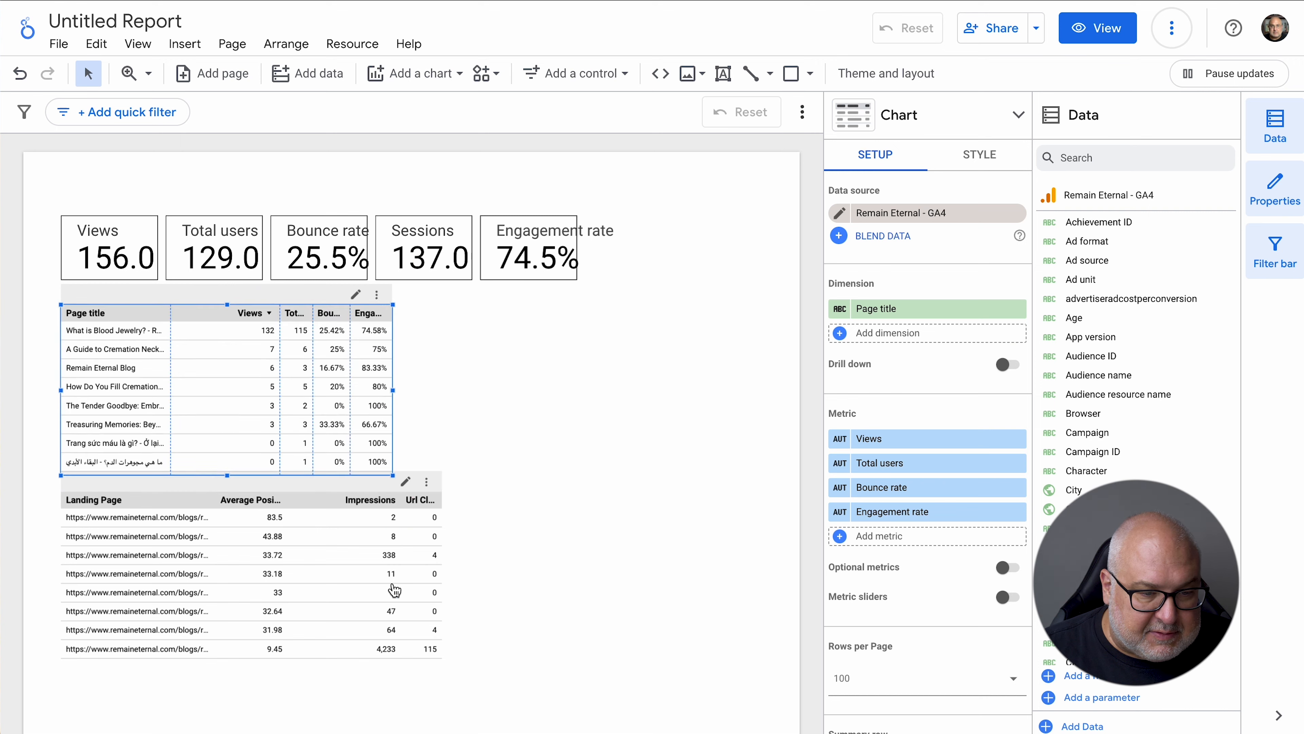
pyautogui.click(431, 571)
pyautogui.moveTo(442, 658); pyautogui.dragTo(393, 680)
# Copy the page title table beside the original, using Full page URL as its dimension and Total users and Views as its metrics
pyautogui.click(358, 369)
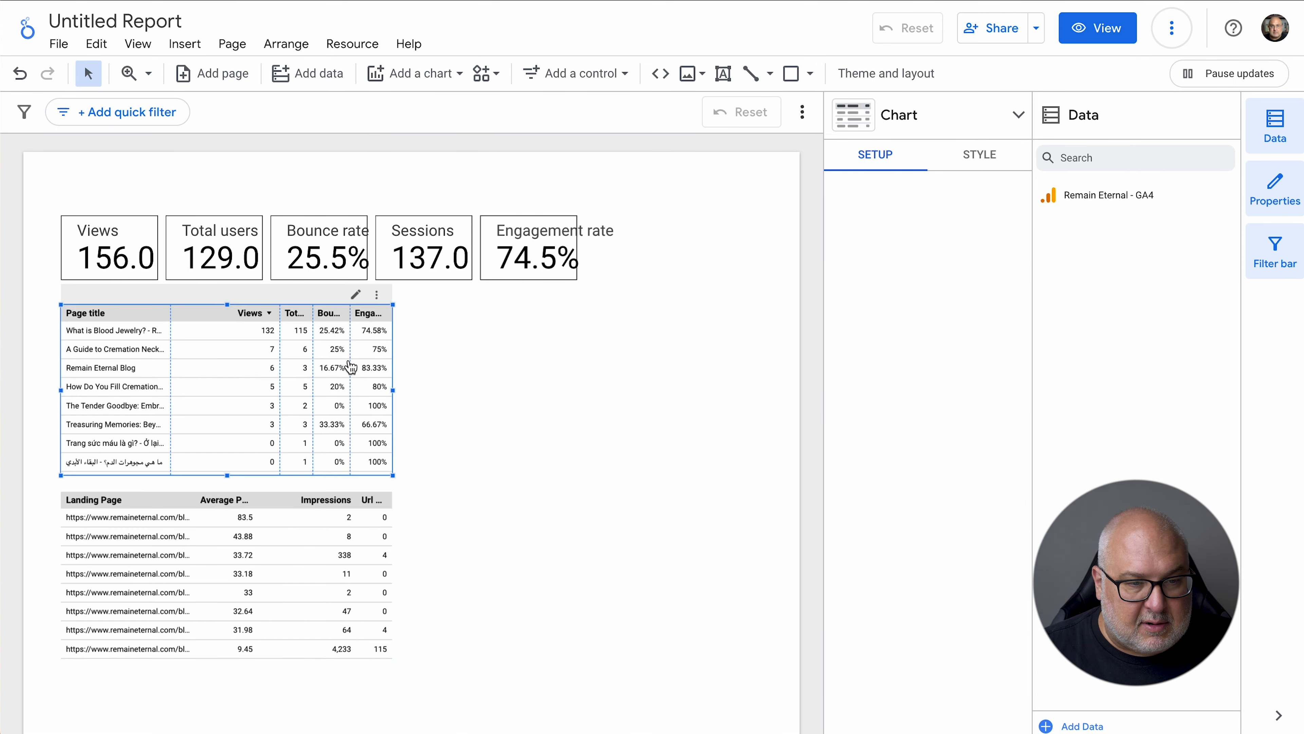
pyautogui.press('super+v')
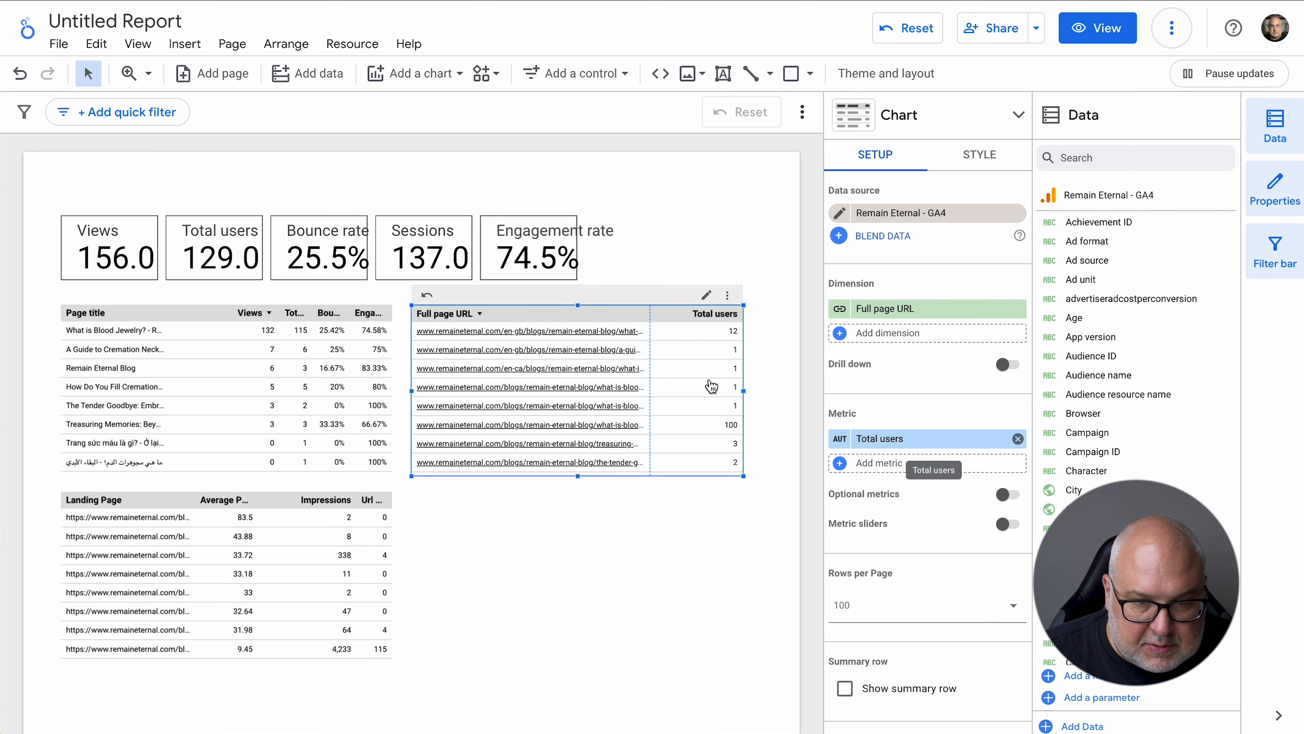
pyautogui.click(904, 463)
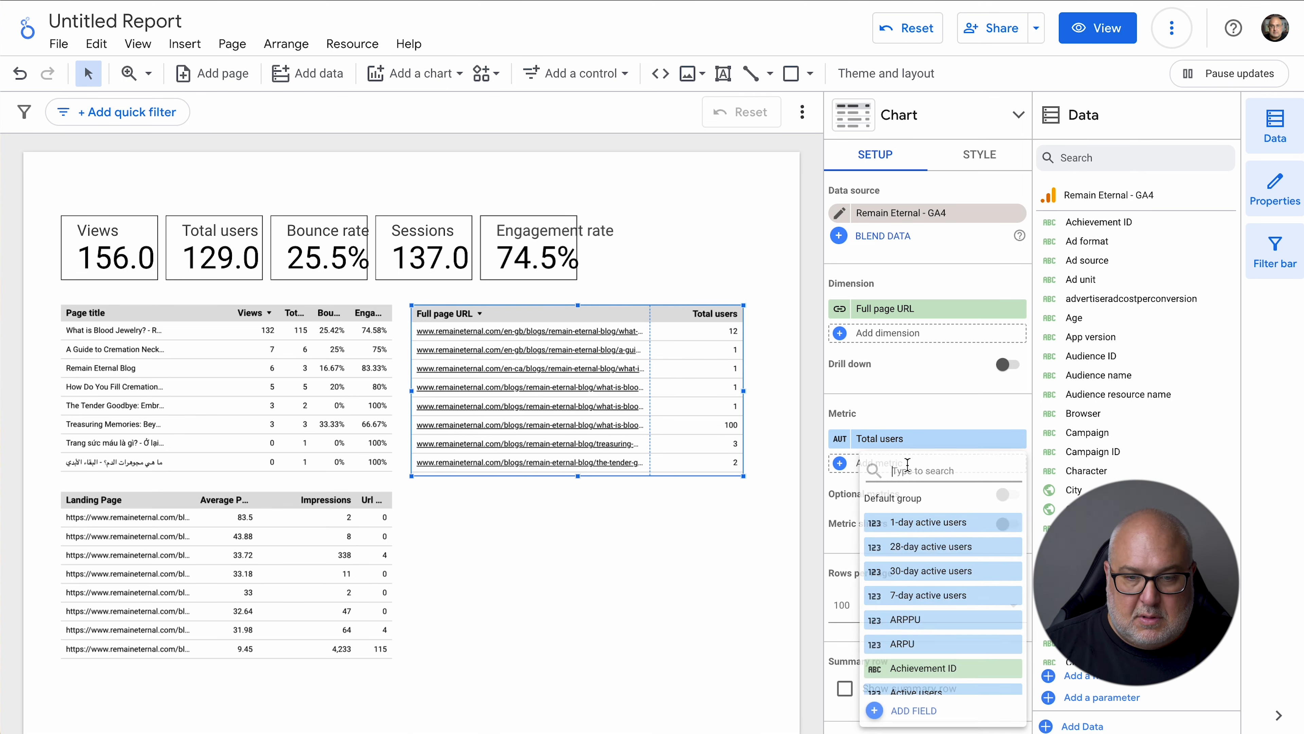
pyautogui.write('views')
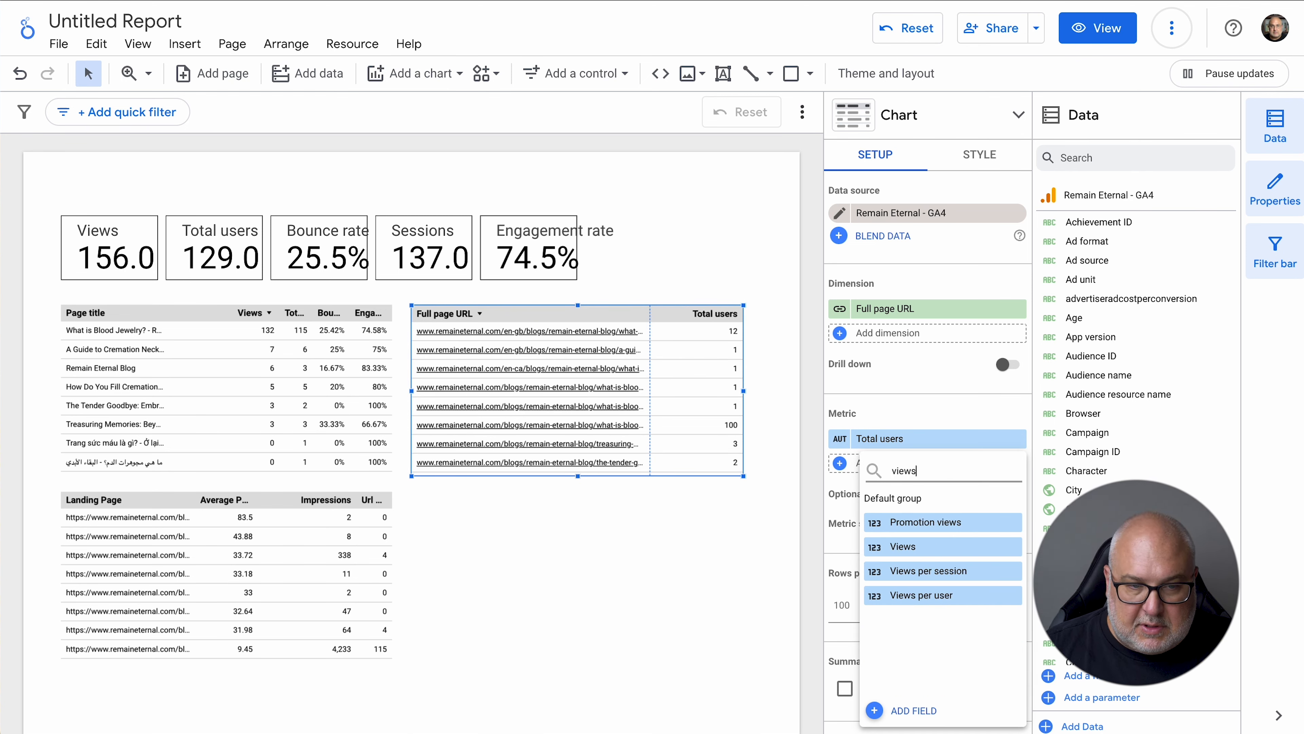
pyautogui.click(922, 545)
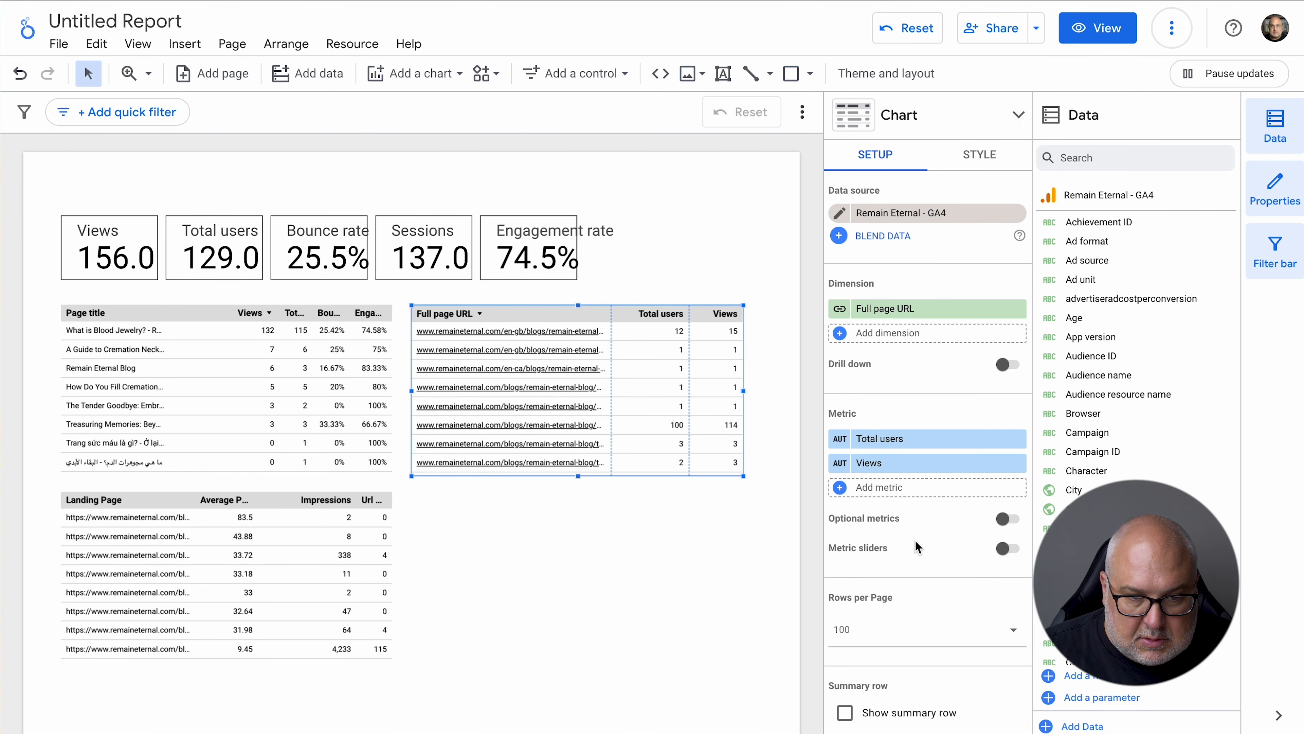
pyautogui.scroll(-10, 915, 548)
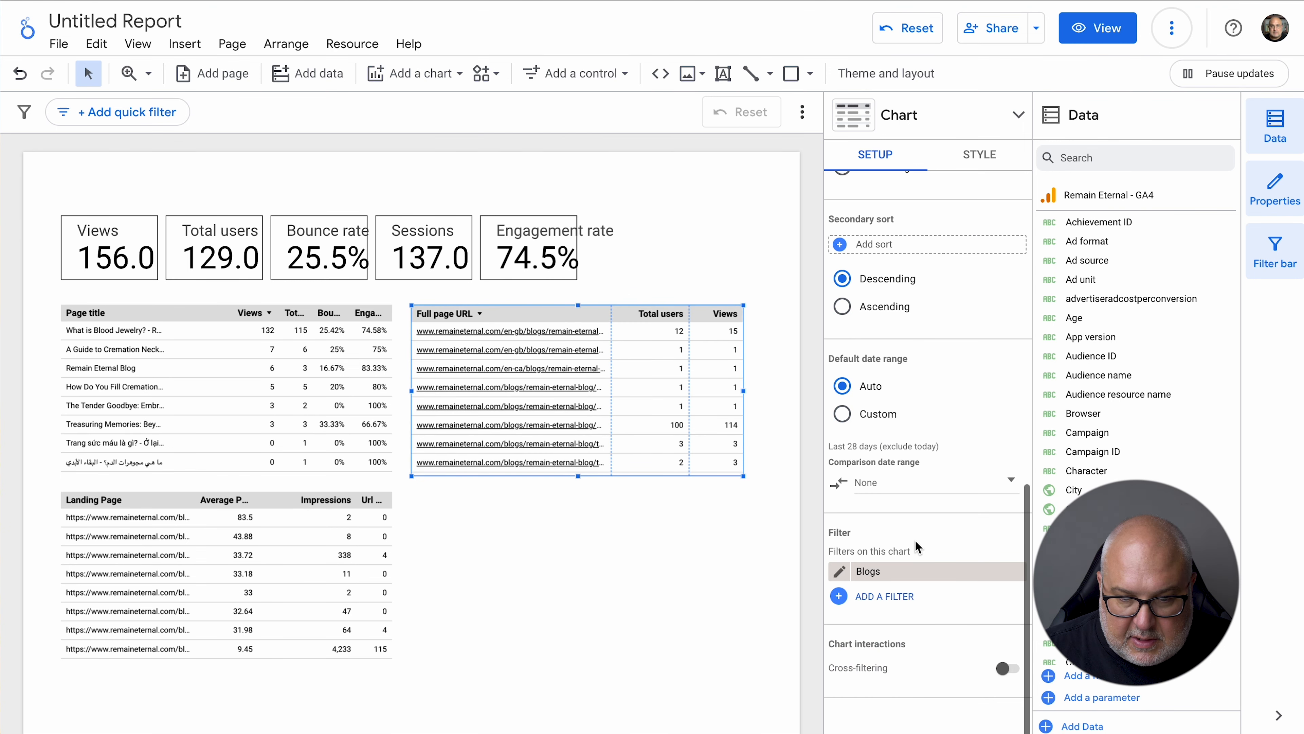
pyautogui.scroll(10, 915, 539)
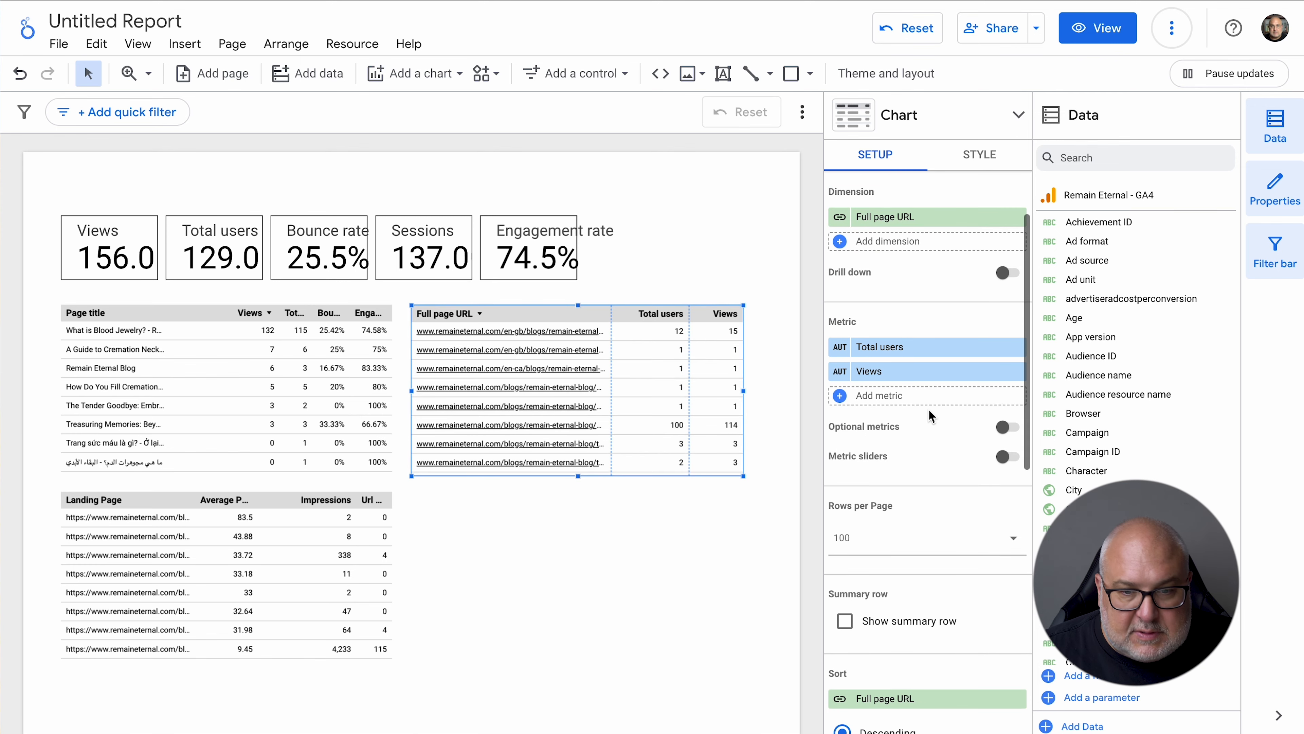
# Add First user source / medium as a second dimension of the Full page URL table
pyautogui.scroll(2, 930, 411)
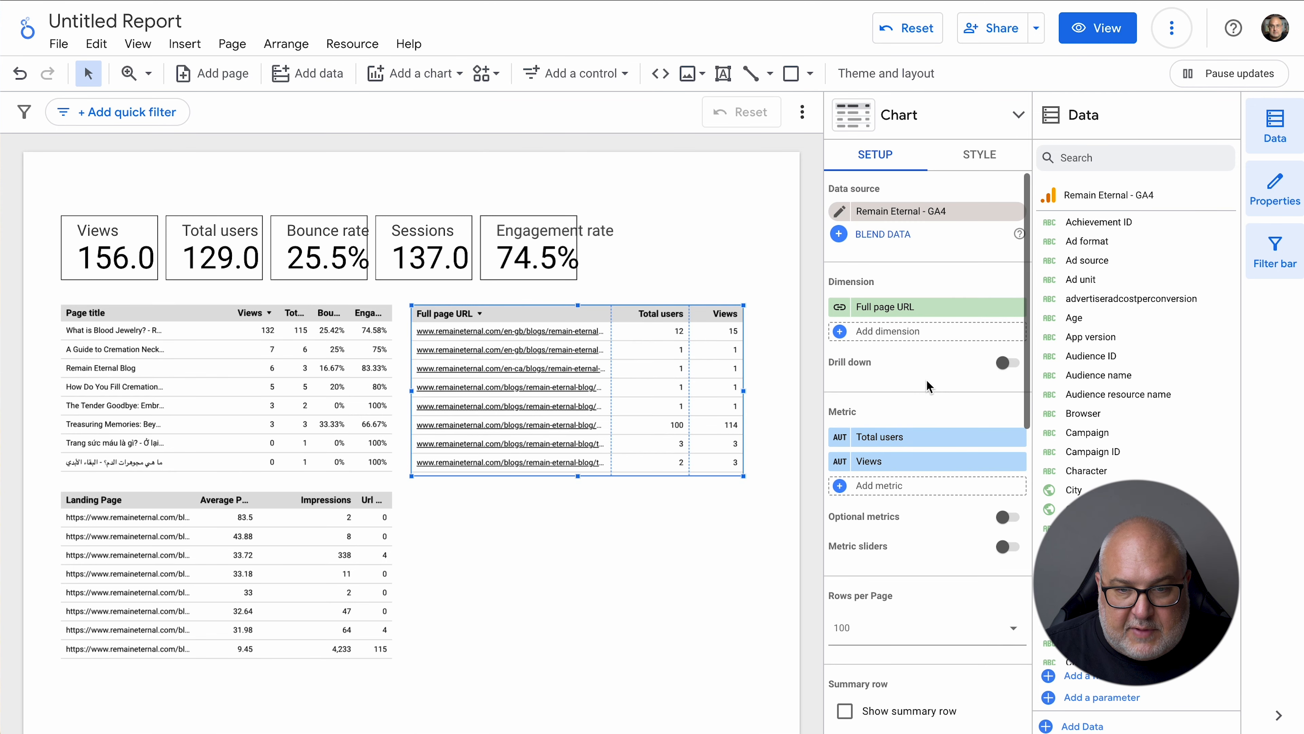
pyautogui.click(911, 332)
pyautogui.write('medium')
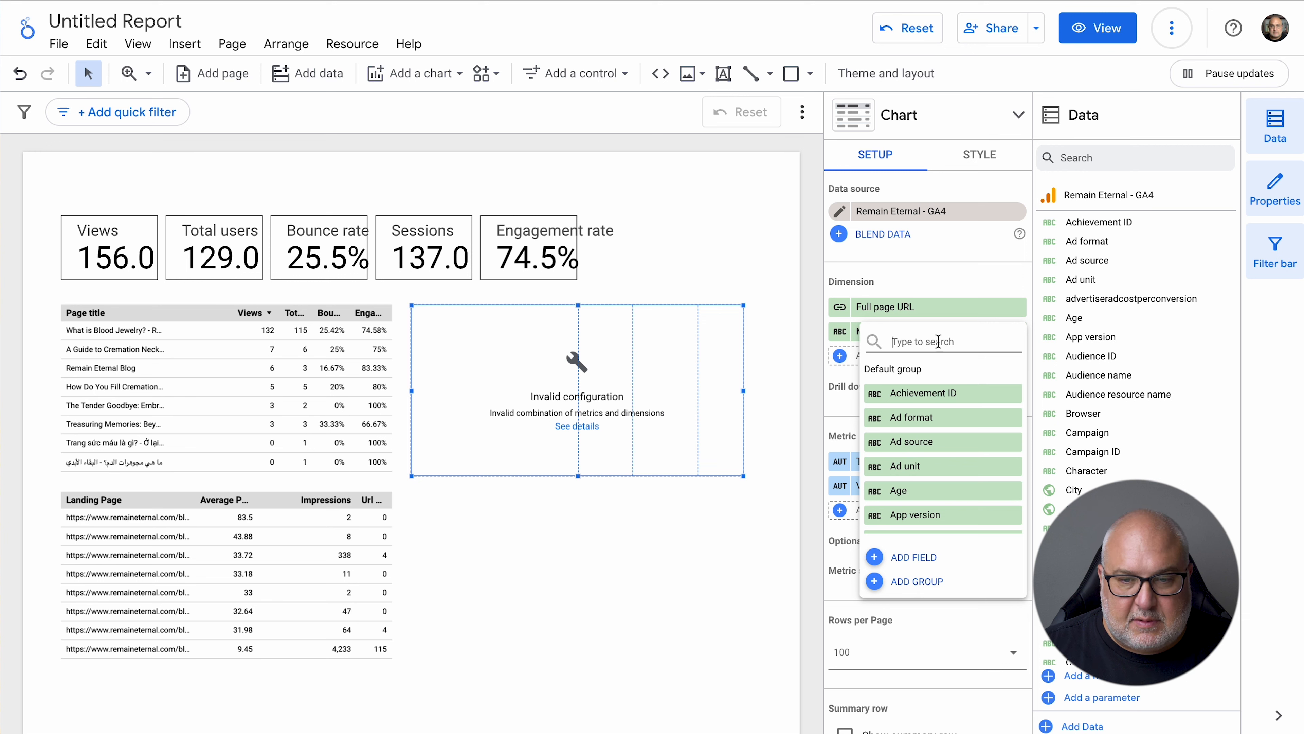
pyautogui.write('user')
pyautogui.scroll(-2, 959, 435)
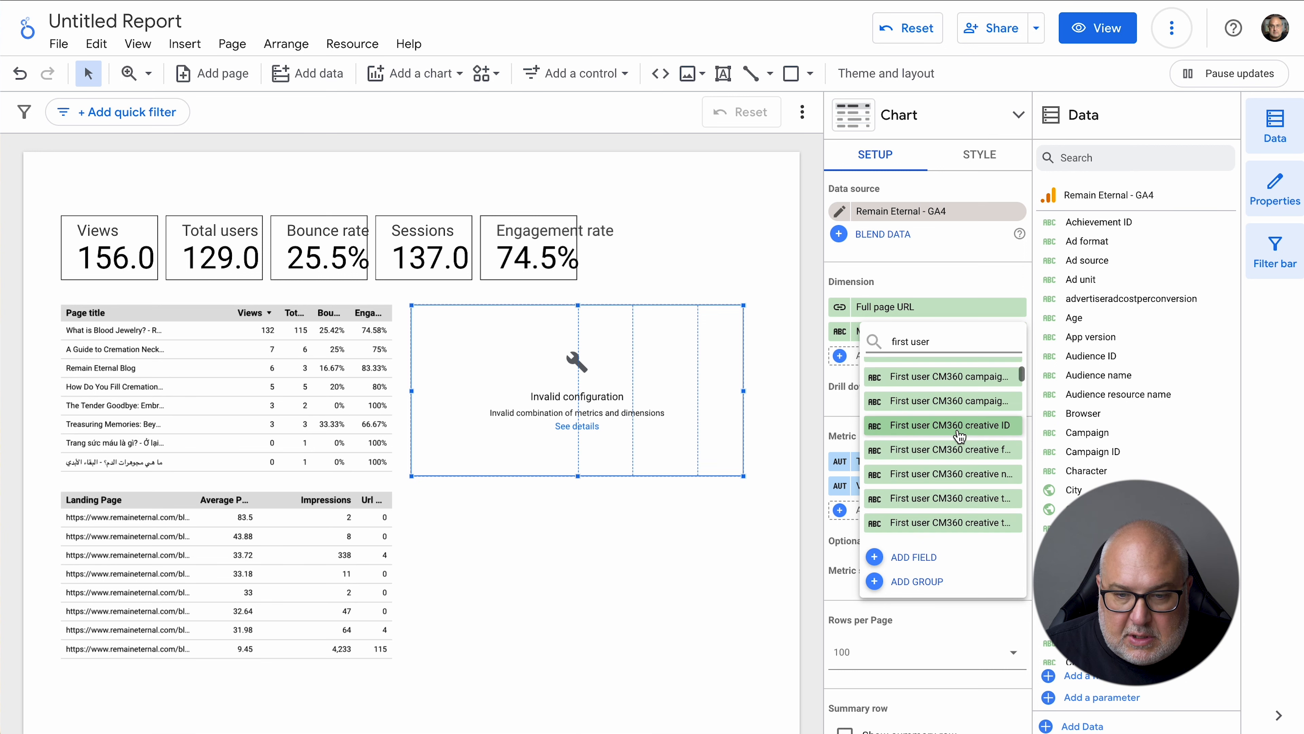
pyautogui.write('sou')
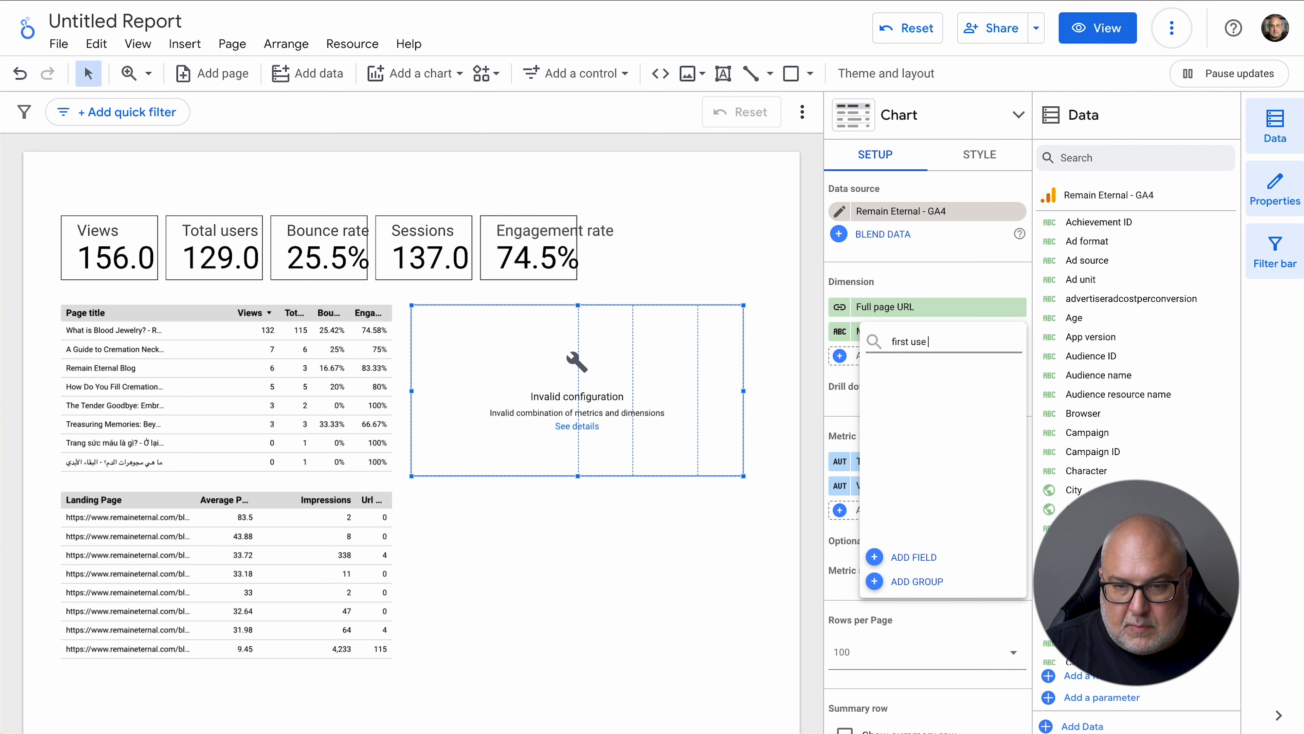
pyautogui.write('rce')
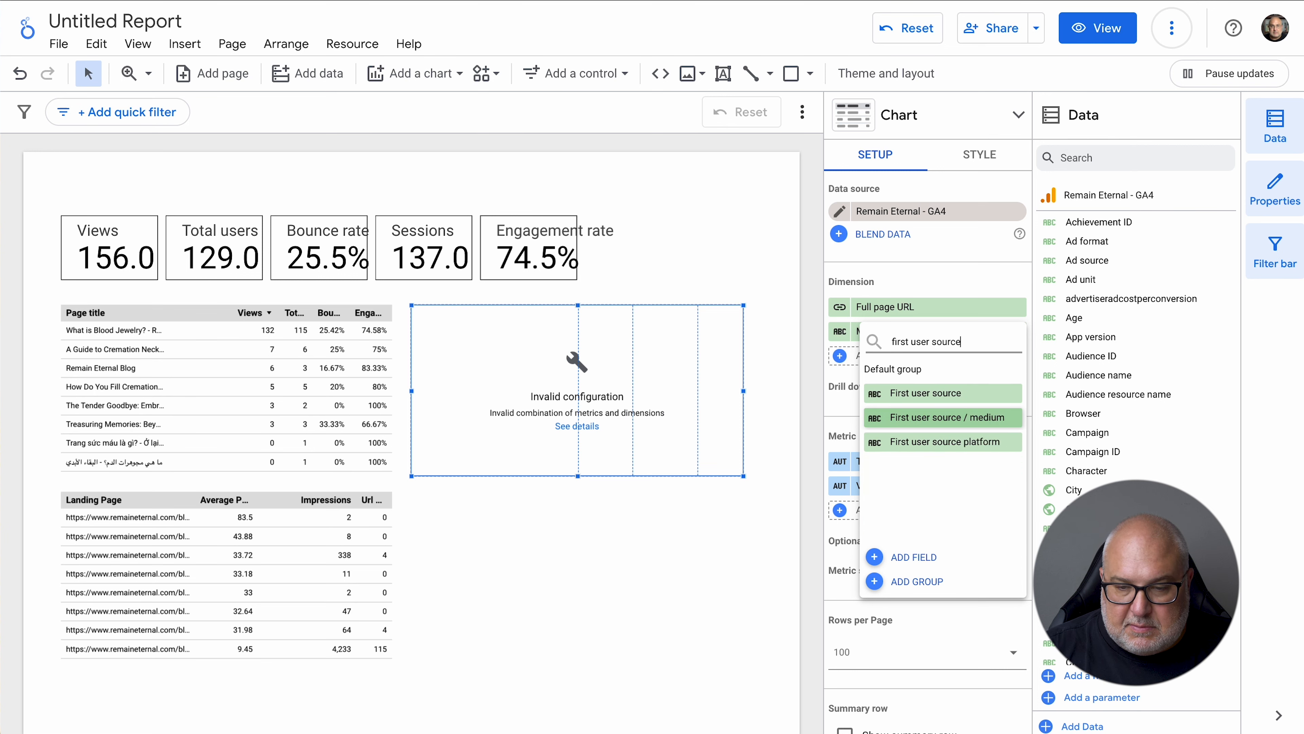
pyautogui.click(972, 419)
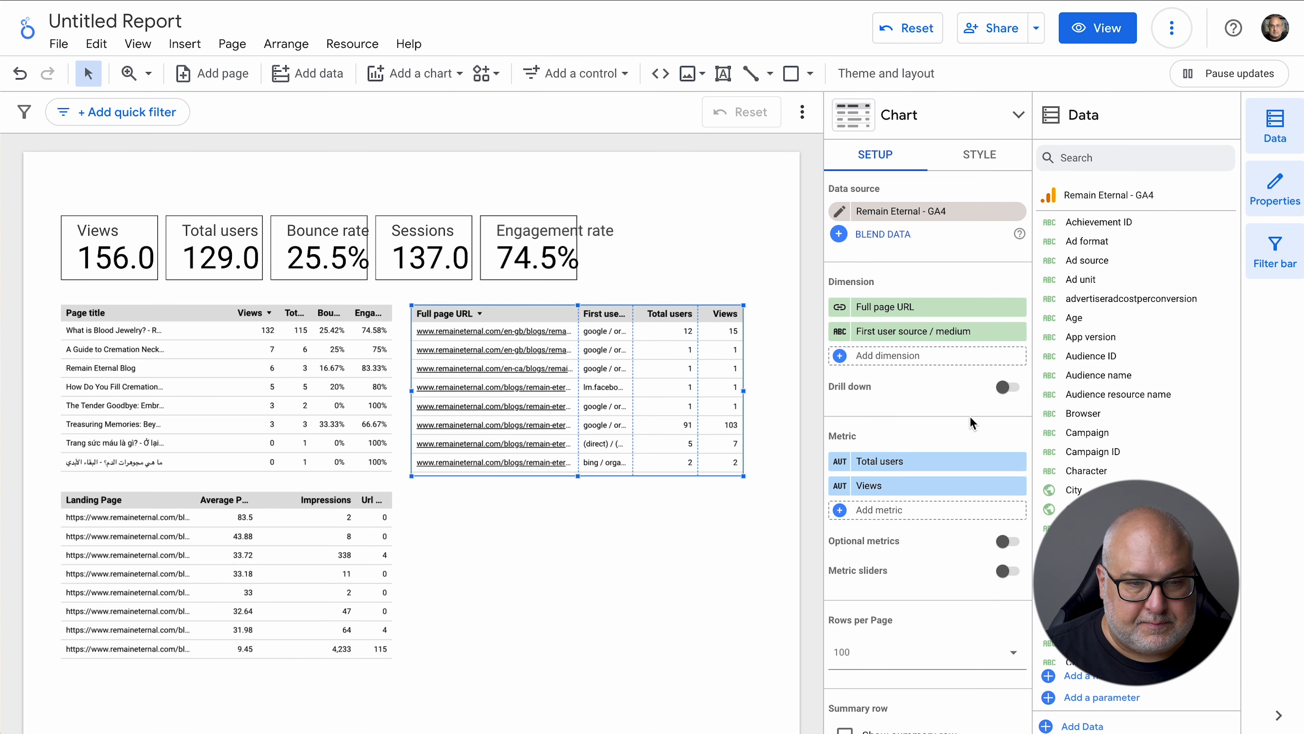
# Widen the Full page URL table and its First user source / medium column, and sort the rows by that column in descending order
pyautogui.moveTo(744, 479); pyautogui.dragTo(780, 479)
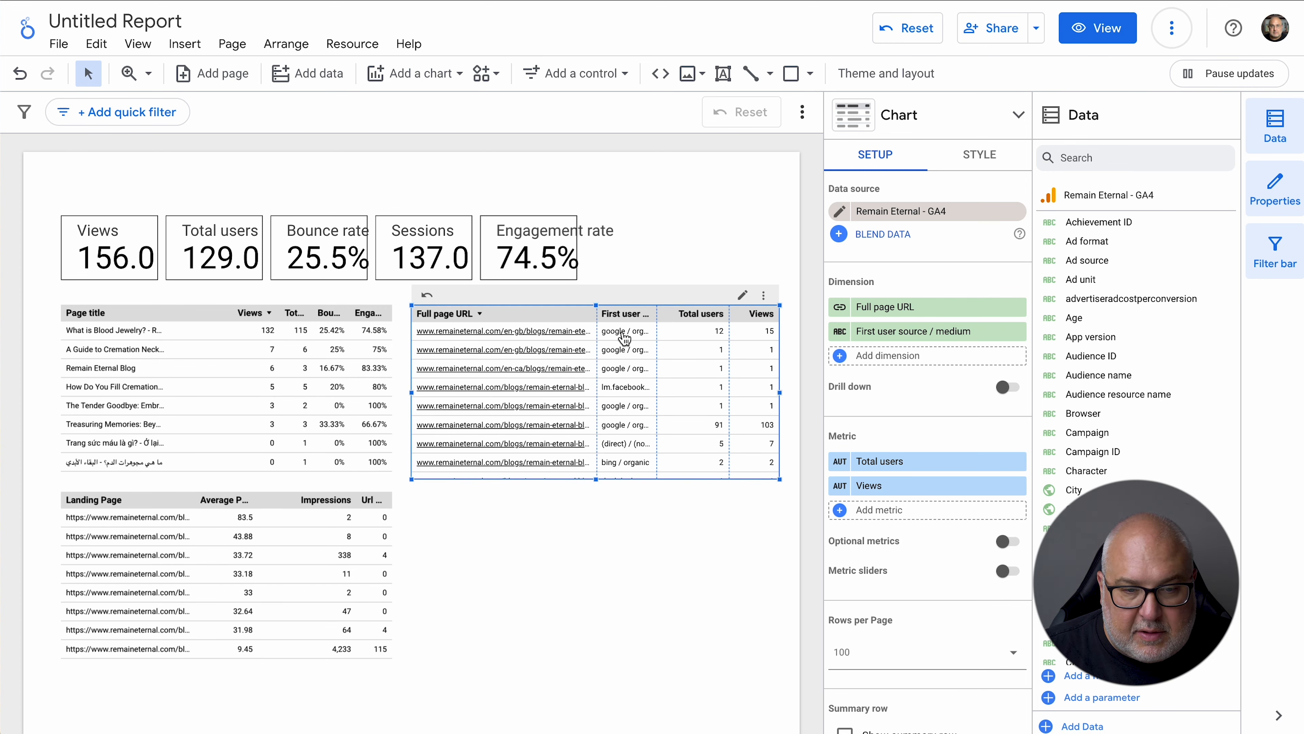
pyautogui.moveTo(658, 311); pyautogui.dragTo(673, 309)
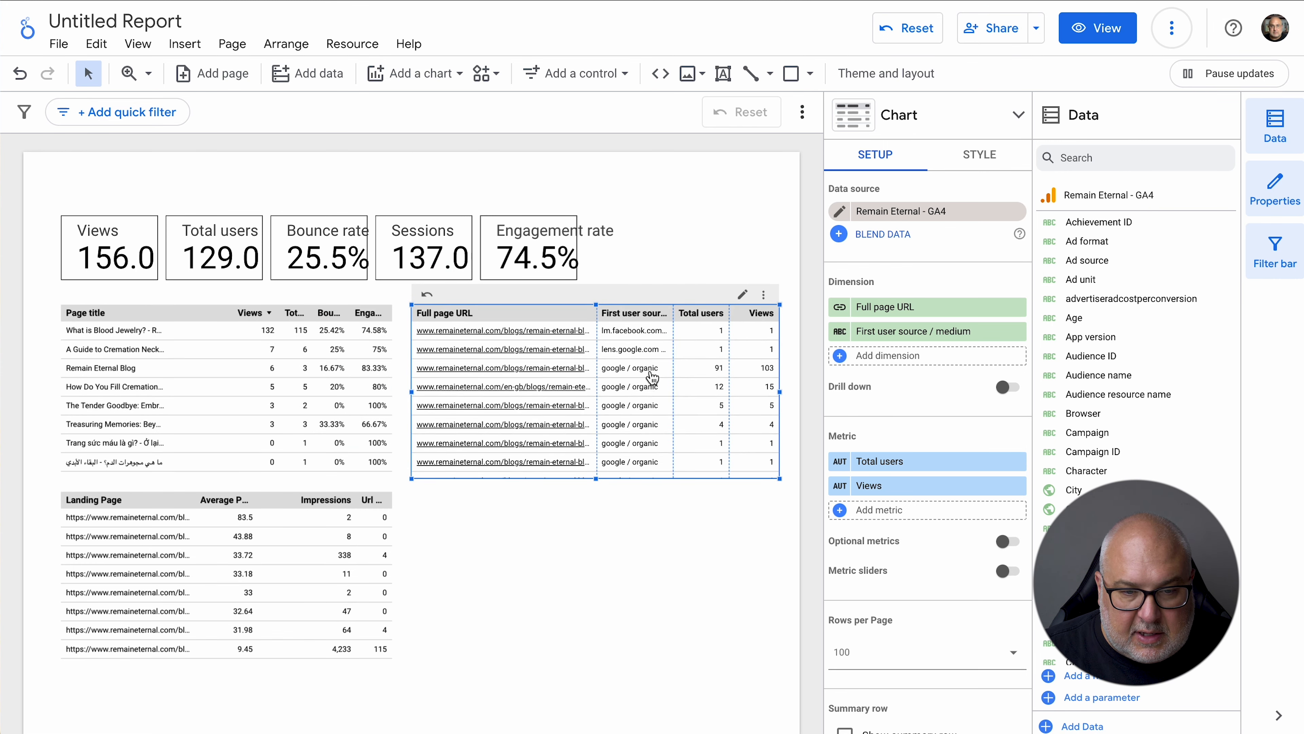
pyautogui.scroll(-10, 655, 385)
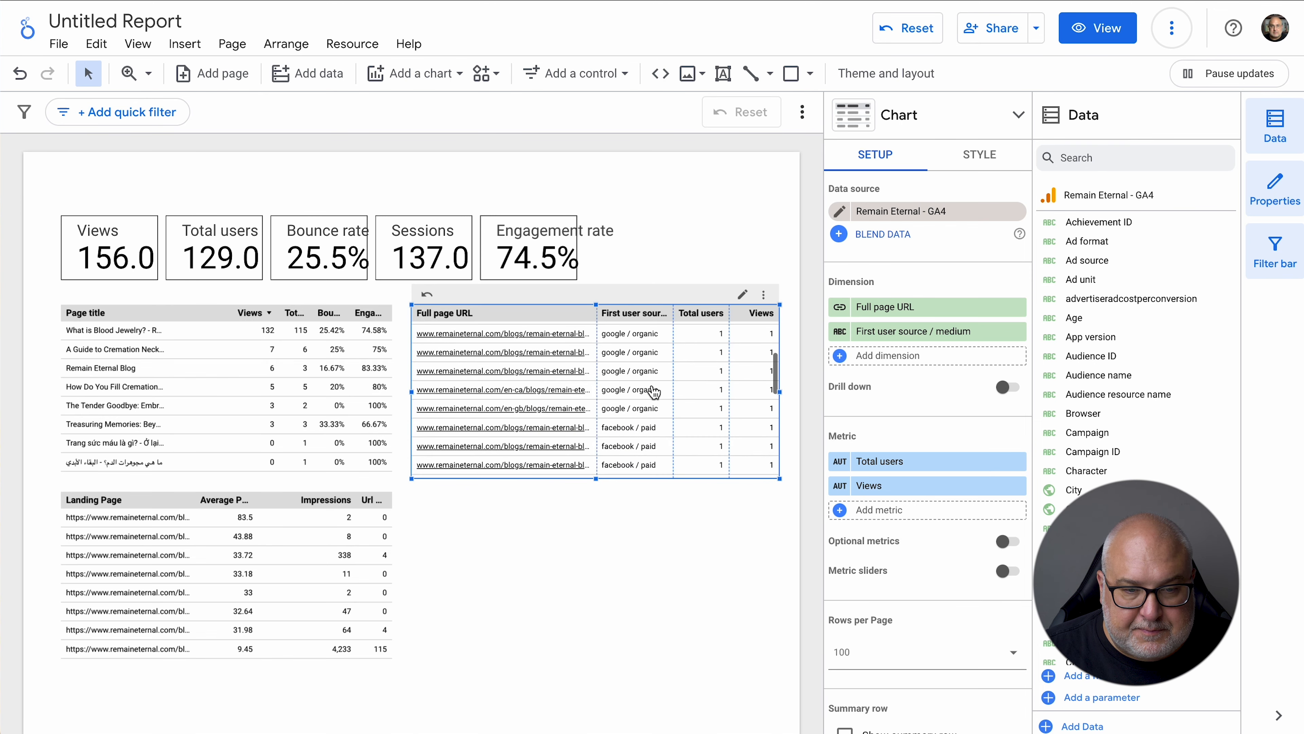
pyautogui.scroll(10, 655, 391)
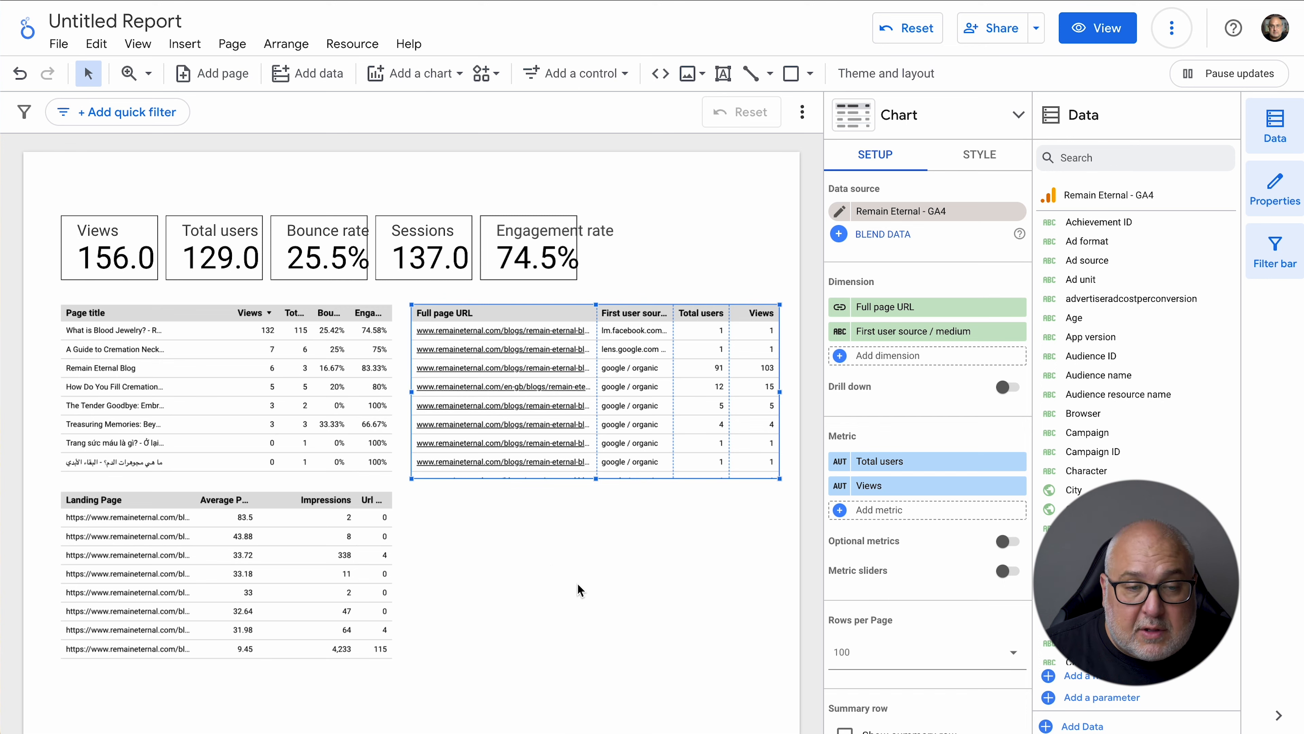
# Widen the Search Console table to span beneath both upper tables, and review the rows of the Full page URL table
pyautogui.click(276, 597)
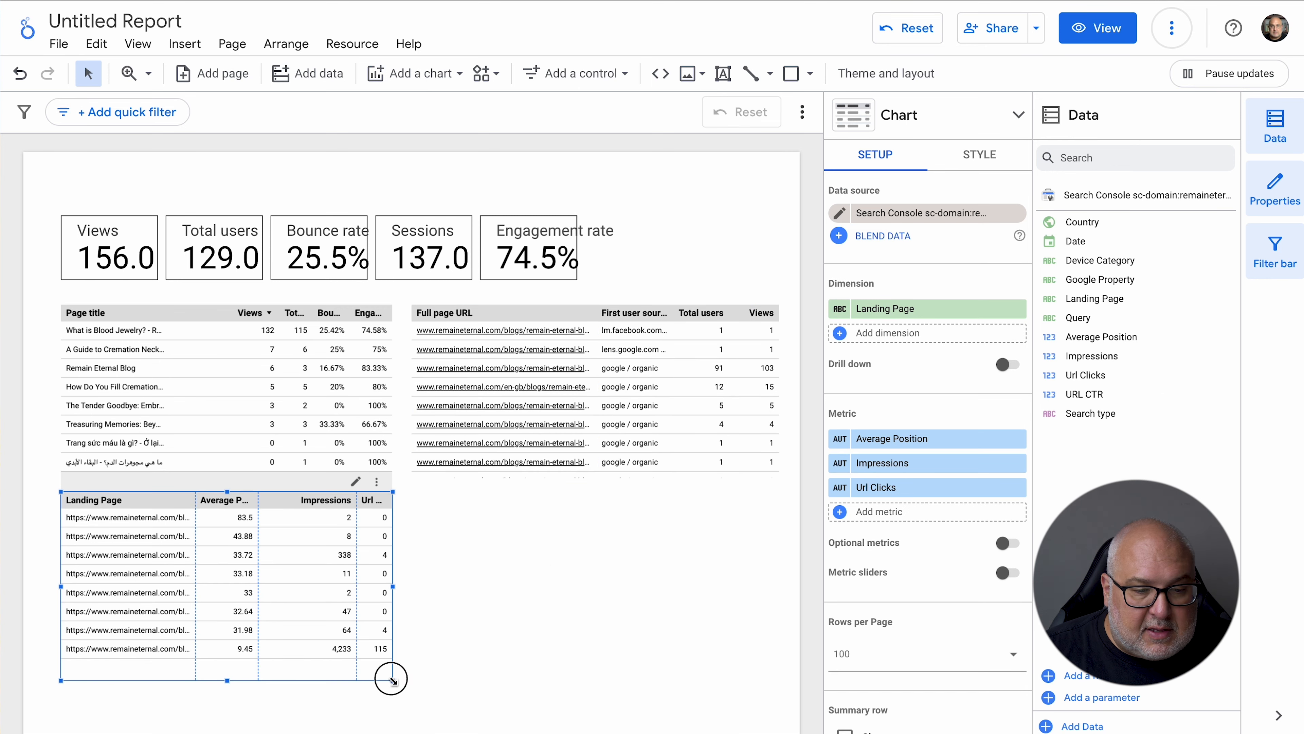
pyautogui.moveTo(391, 678); pyautogui.dragTo(764, 693)
pyautogui.click(575, 333)
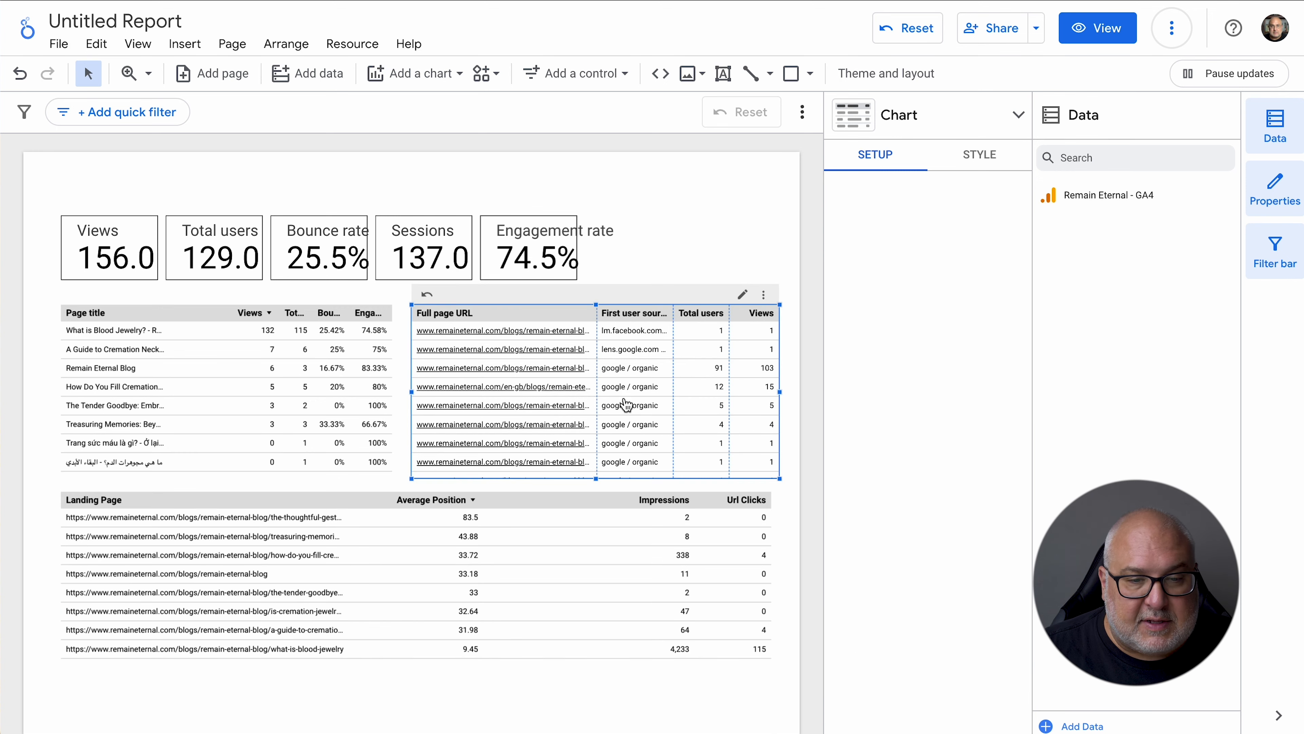
pyautogui.scroll(-2, 660, 391)
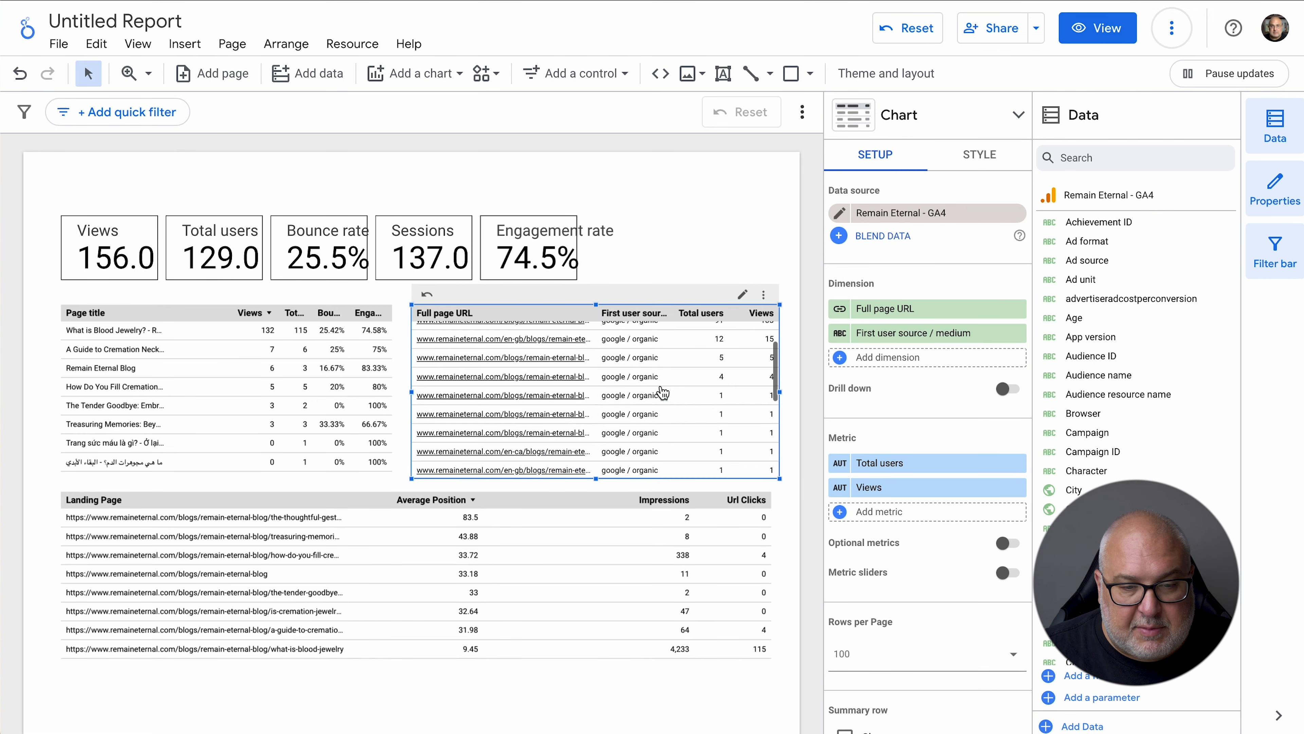